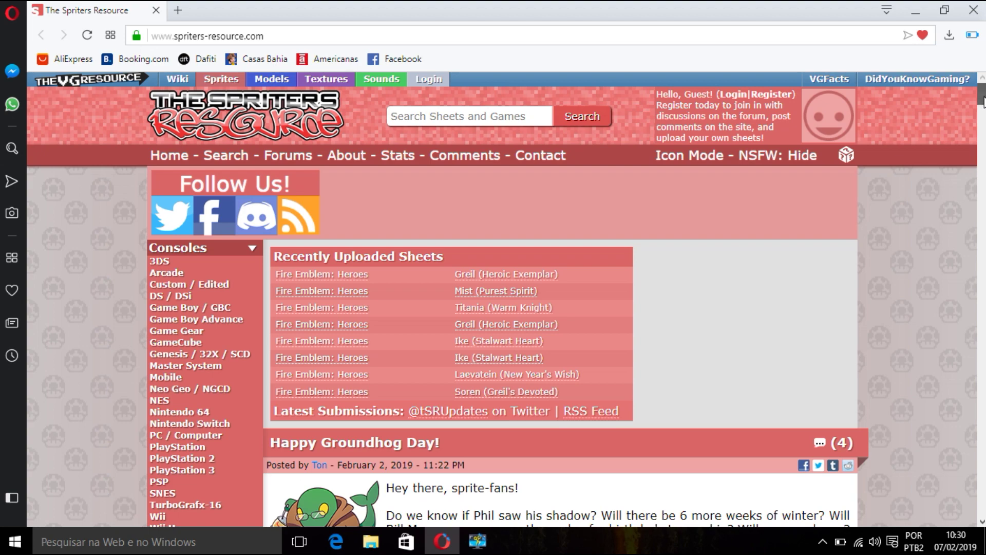
Step: Search The Spriters Resource for "sonic" and open the Sonic (Mania Style) (Expanded) sprite sheet
left_click_drag(983, 101, 983, 234)
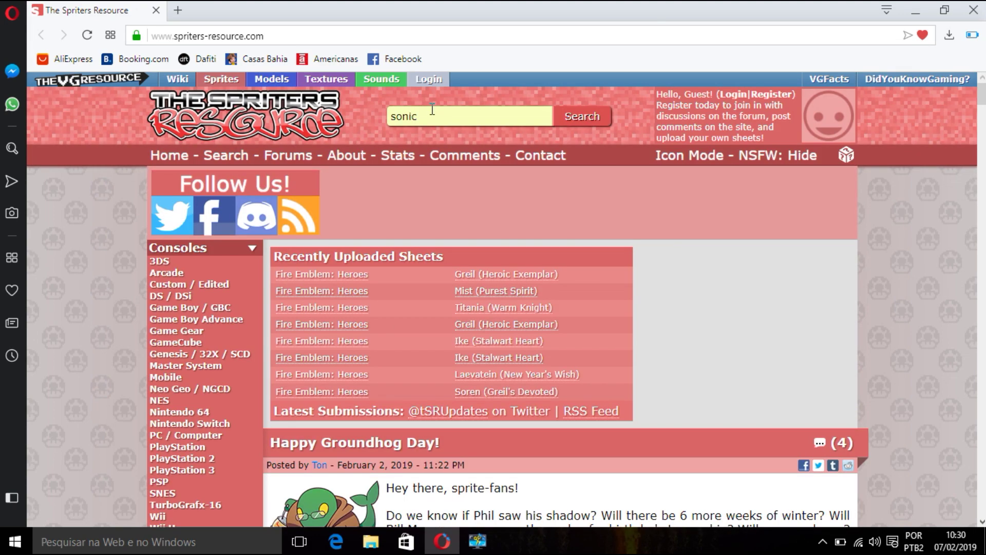
key("Return")
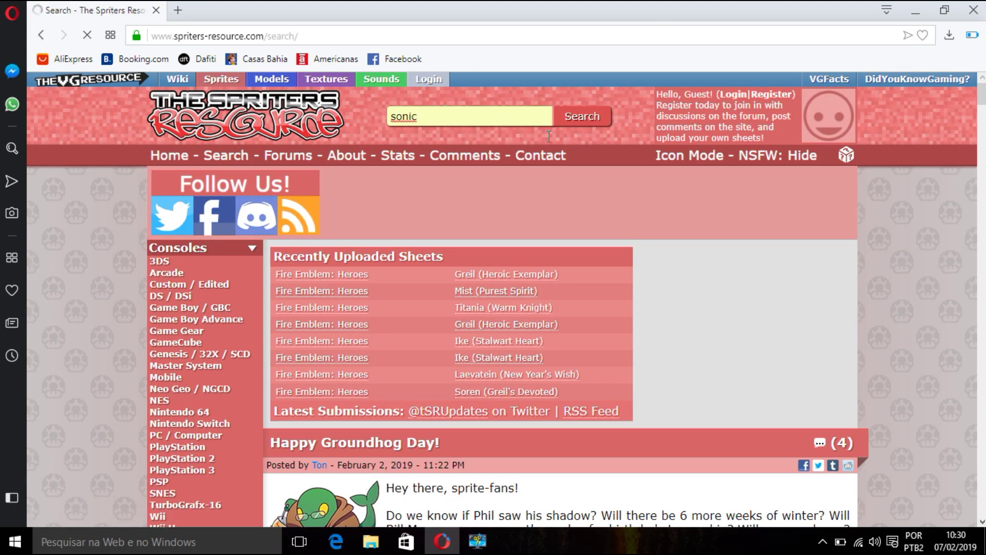
left_click(982, 521)
left_click_drag(982, 522, 982, 521)
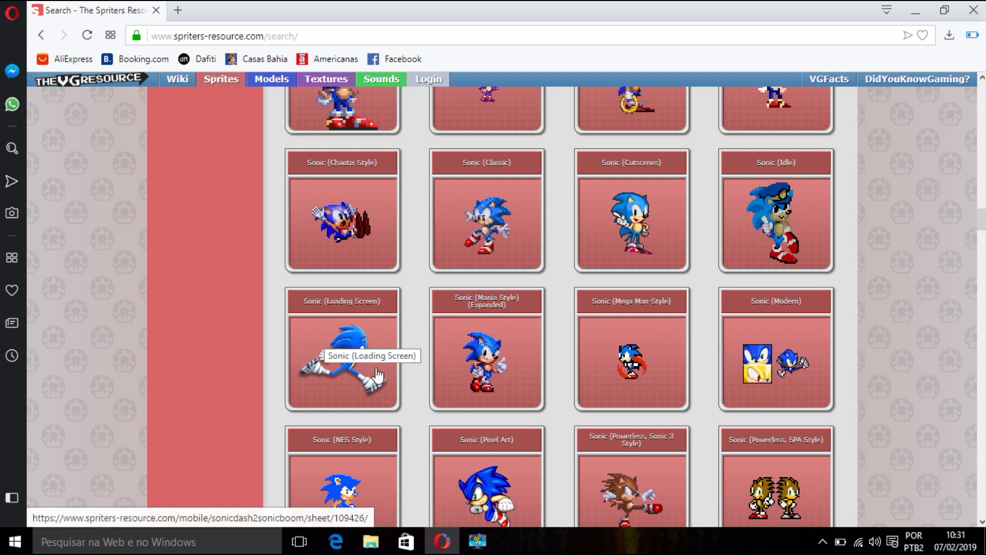
left_click(532, 340)
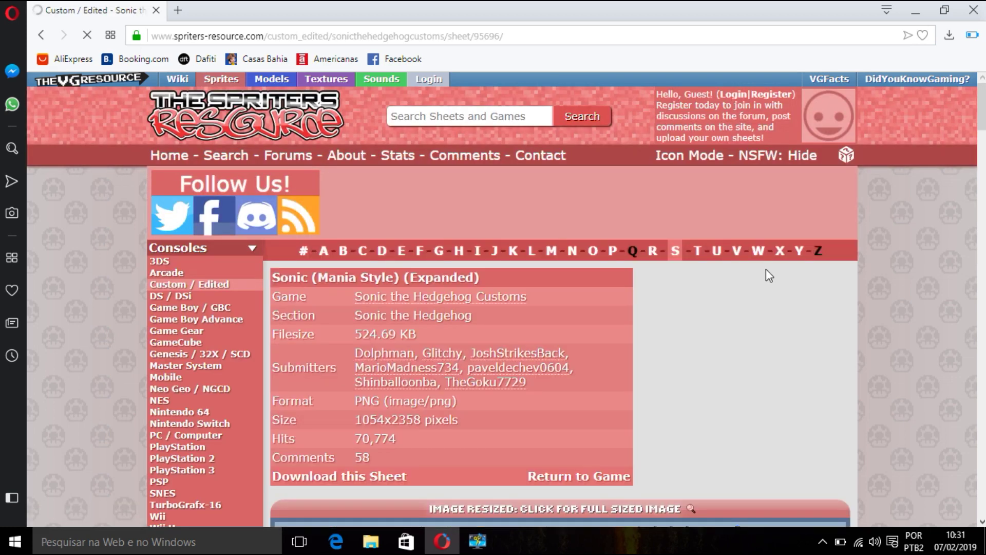
Step: Examine the sprite rows of the Sonic (Mania Style) (Expanded) sheet, dismissing the floating video, and go back to the previous page
left_click(982, 522)
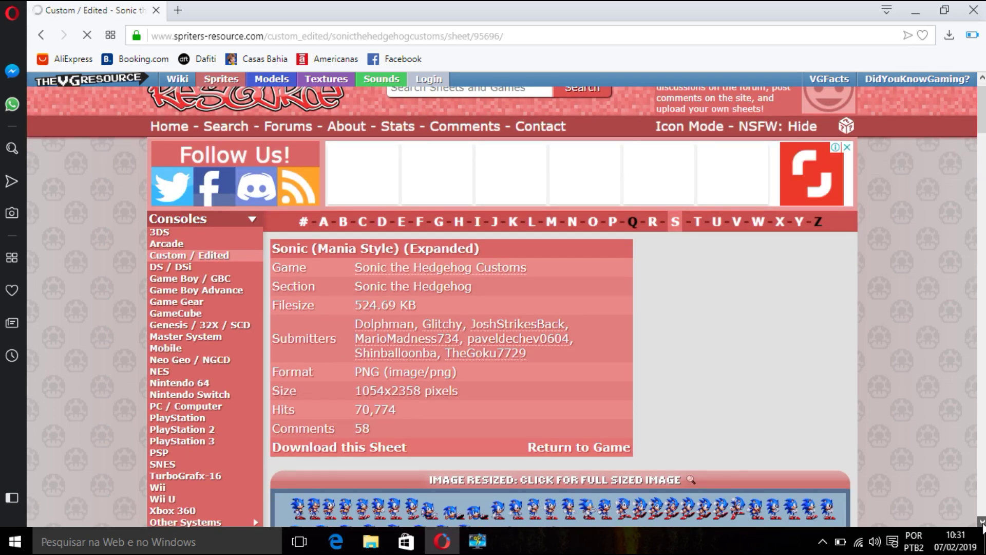
left_click(982, 521)
scroll(982, 524, "down", 3)
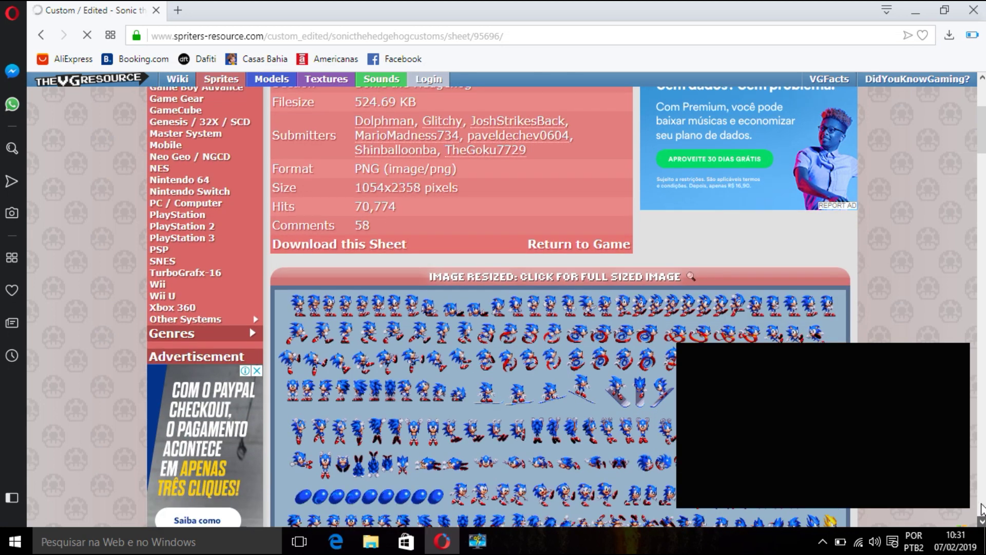
left_click(982, 508)
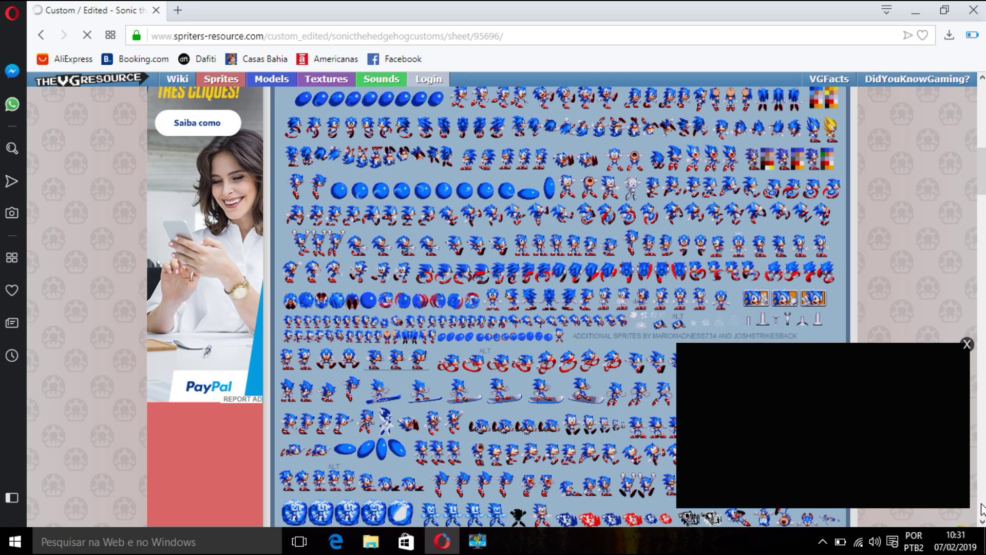
left_click(966, 344)
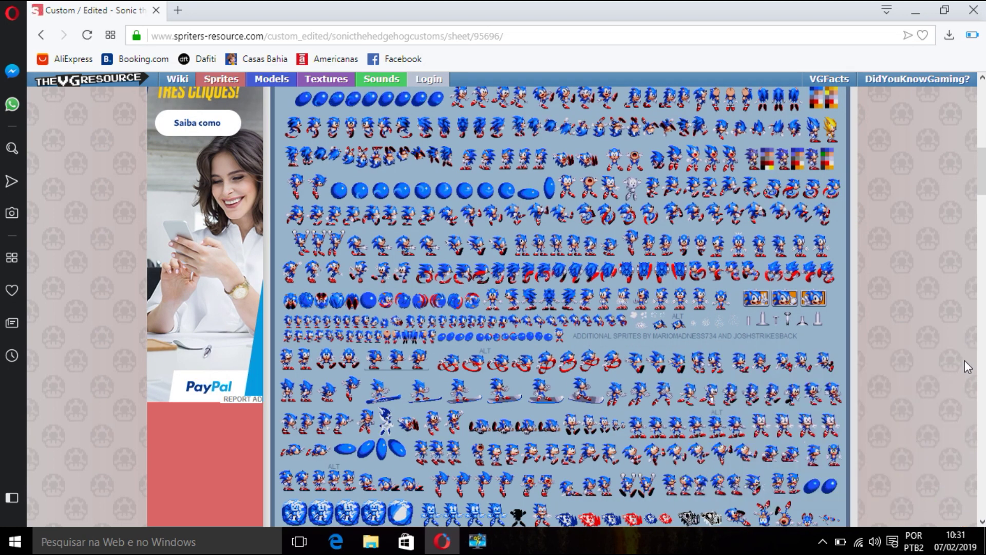
left_click_drag(982, 164, 981, 144)
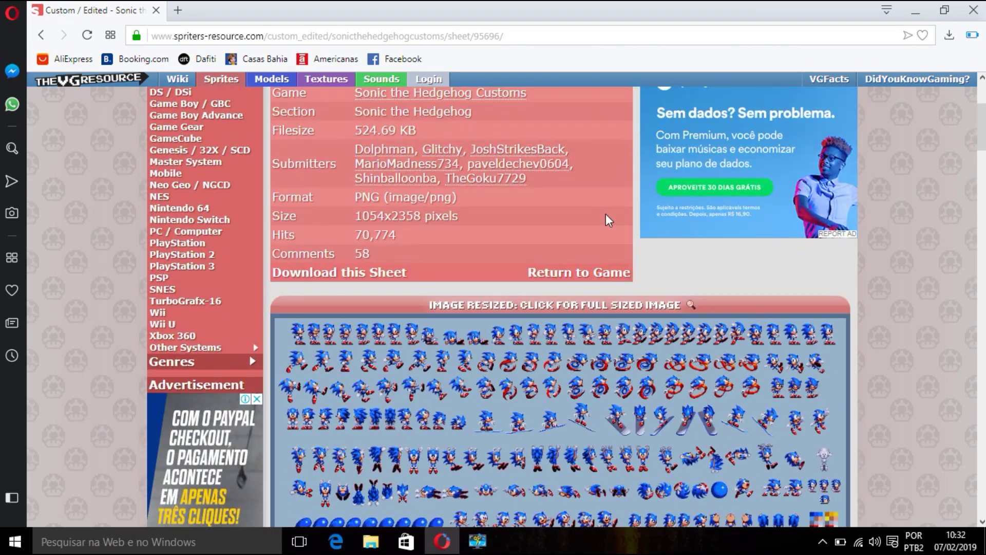
left_click(42, 35)
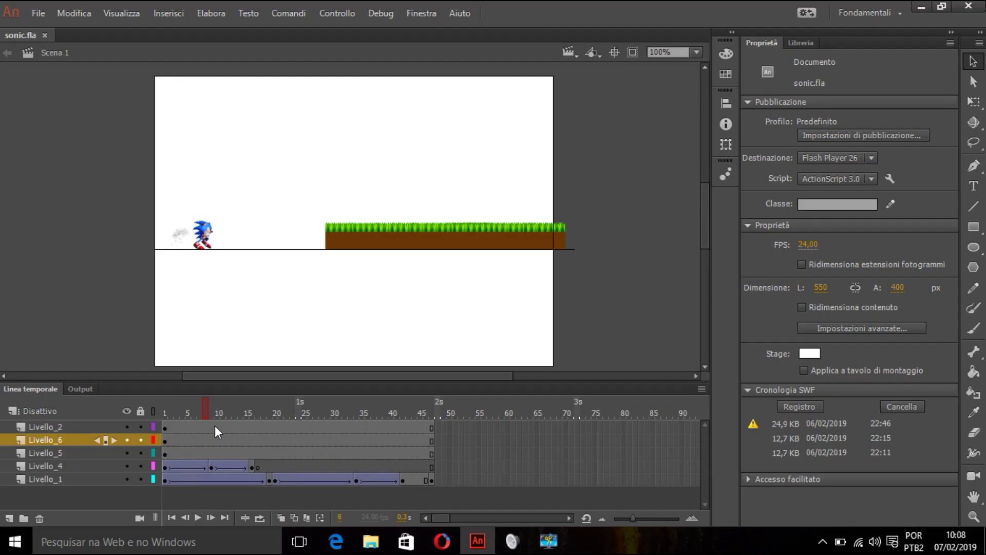
Step: Switch to Adobe Animate, rewind the sonic.fla animation to frame 1 and create a new ActionScript 3.0 document
left_click_drag(251, 421, 143, 416)
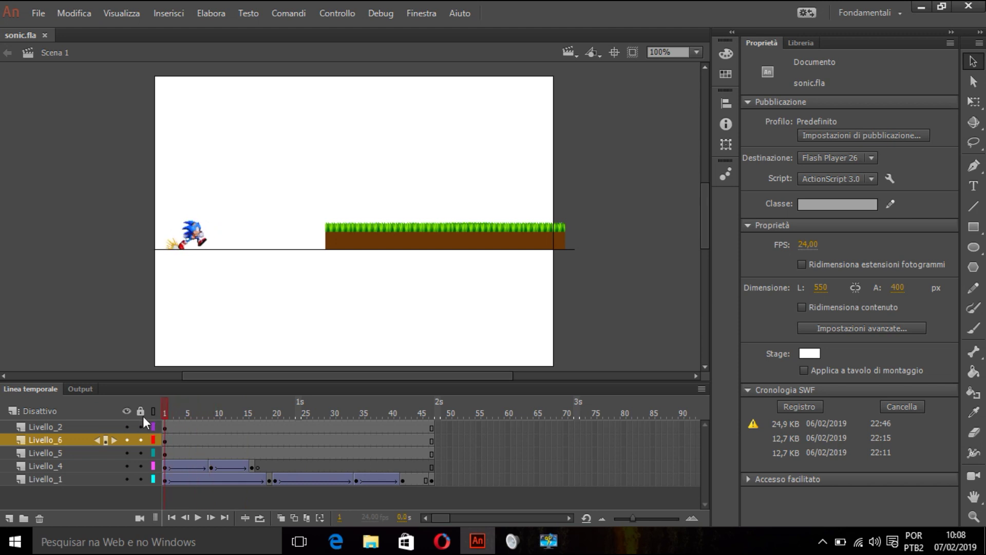
left_click(39, 13)
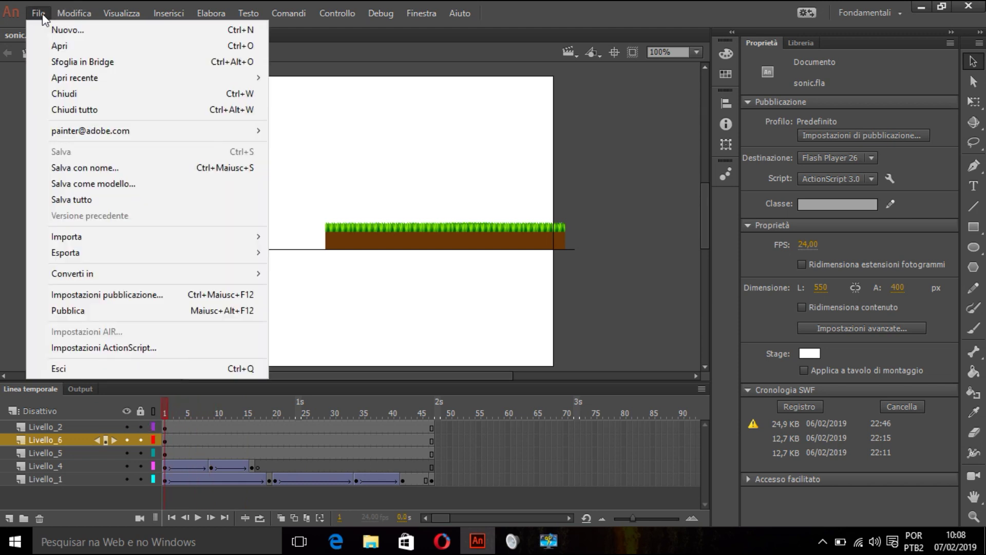
left_click(74, 27)
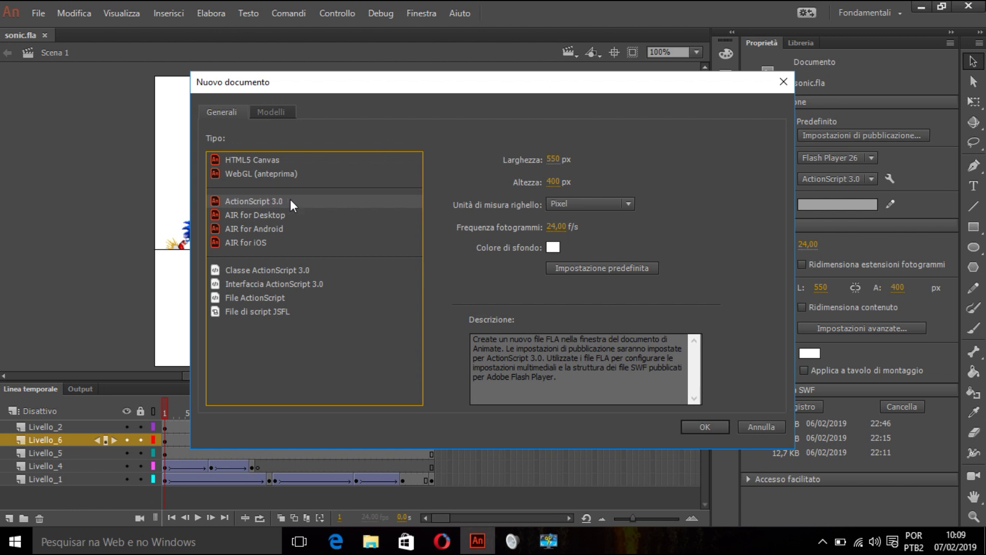
left_click(704, 427)
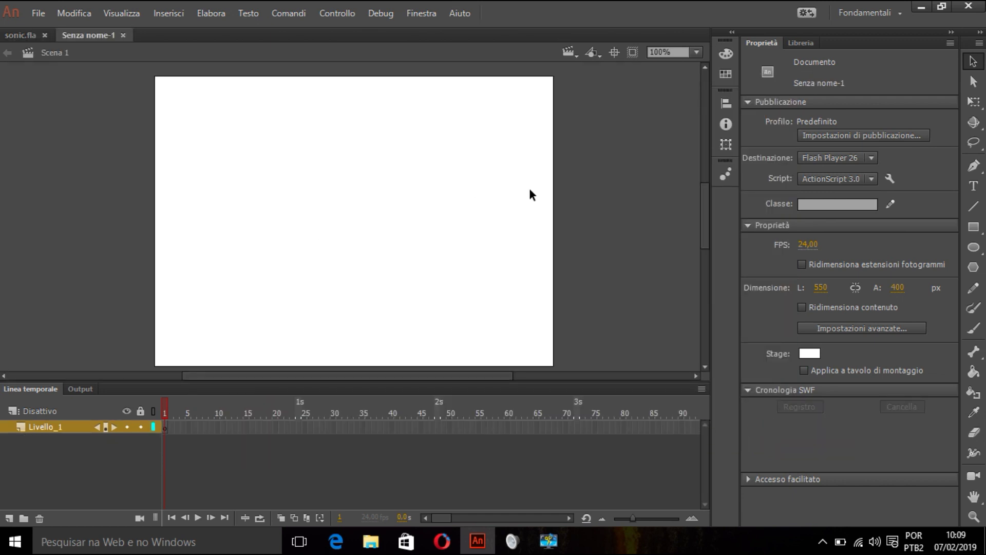
Step: Import "Genesis 32X SCD - Sonic the Hedgehog 2 - Miles Tails Prower" from Downloads into the library and place it on the stage
left_click(38, 13)
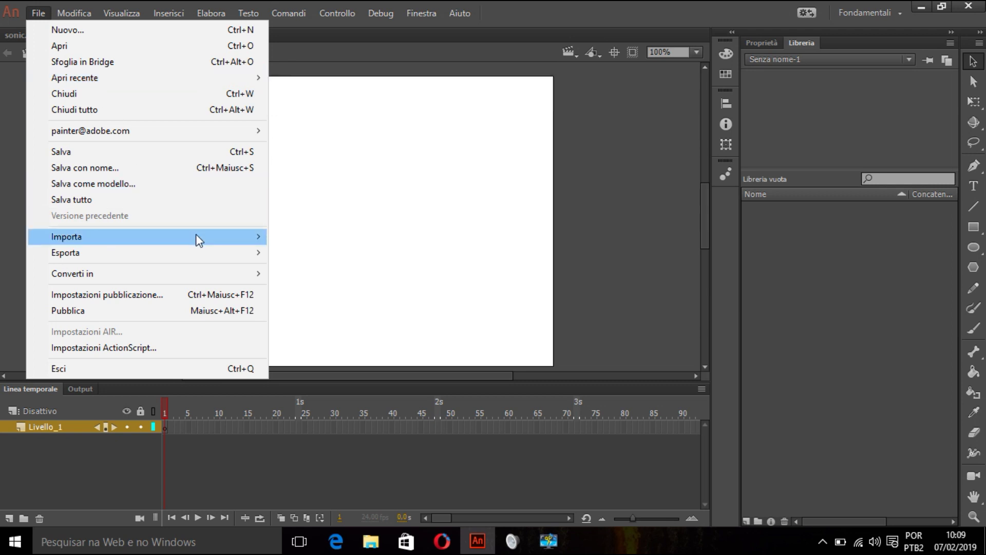
mouse_move(196, 234)
left_click(315, 251)
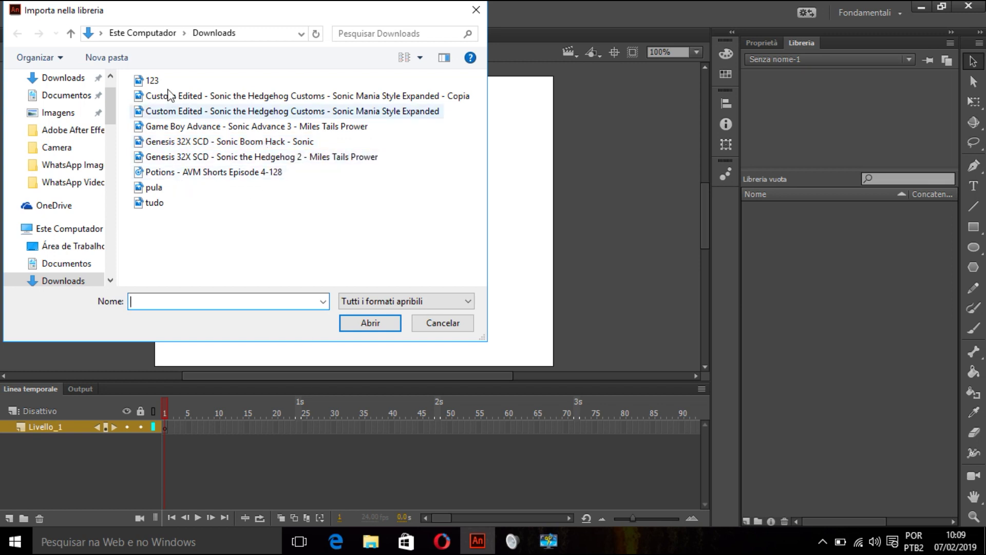
left_click(288, 156)
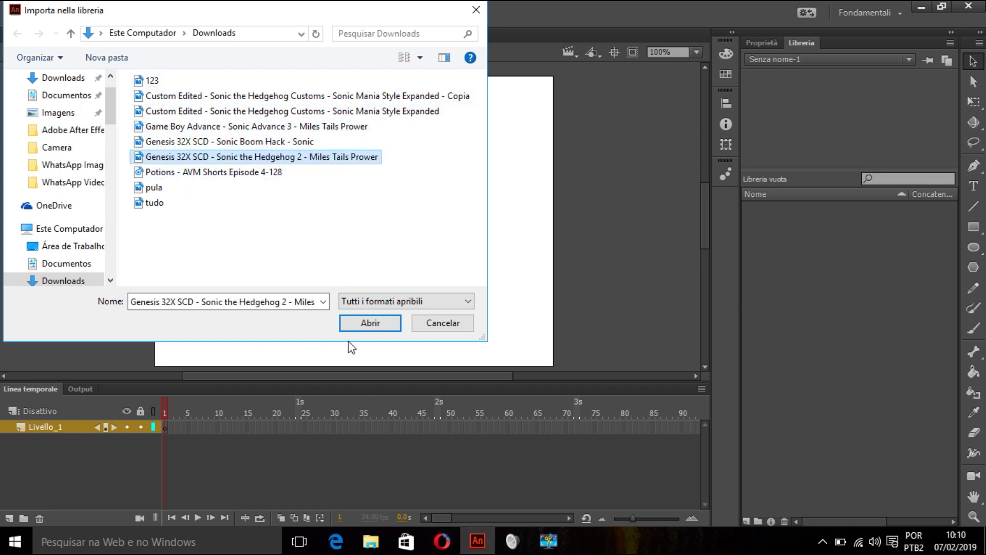
left_click(353, 322)
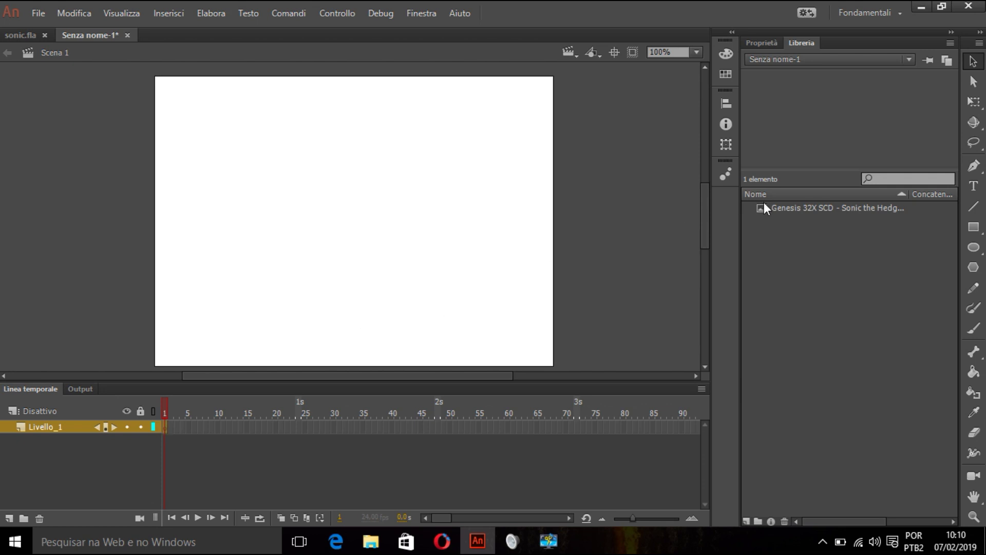
left_click_drag(766, 206, 342, 221)
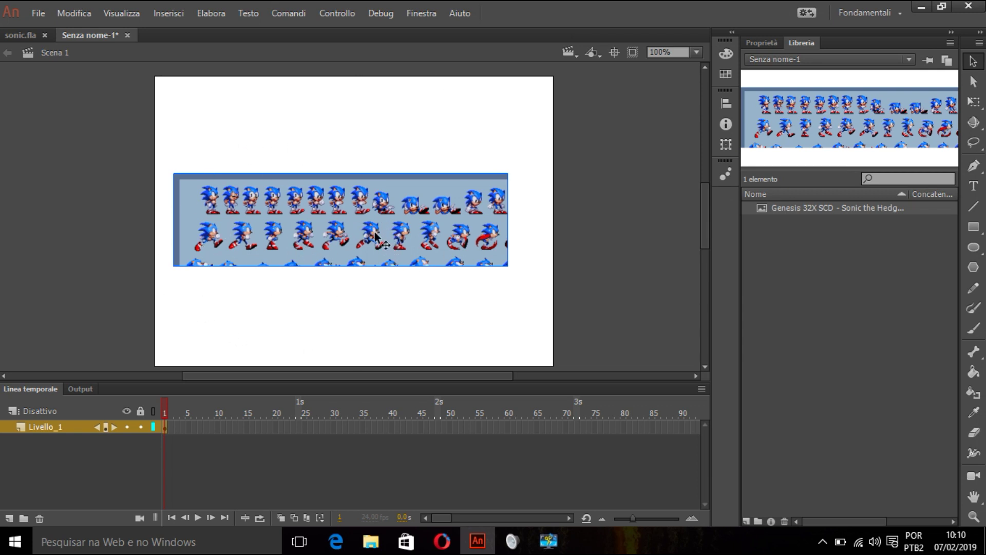
mouse_move(217, 240)
left_mouse_down()
mouse_move(234, 240)
mouse_move(207, 232)
mouse_move(215, 226)
mouse_move(229, 242)
mouse_move(198, 198)
mouse_move(216, 244)
left_mouse_up()
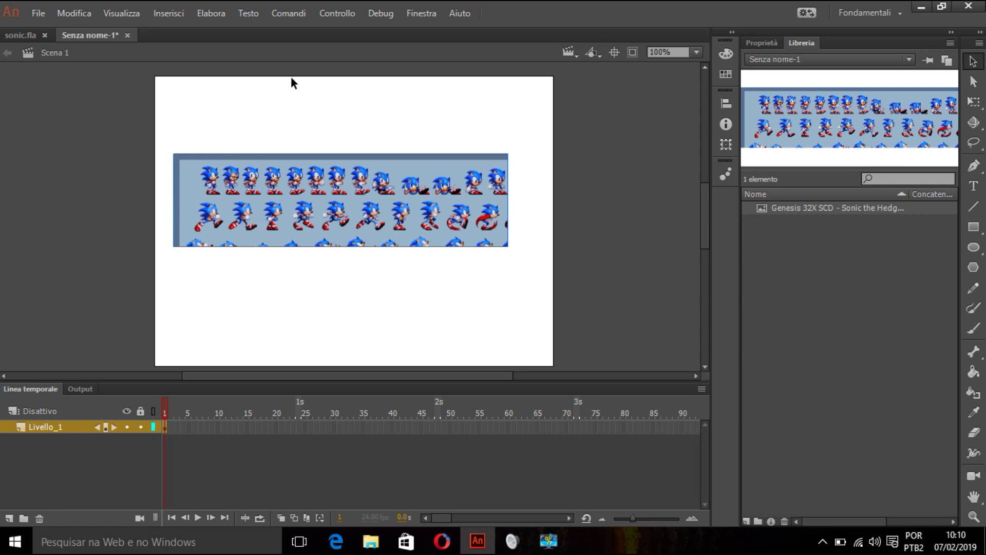
Step: Trace the sprite sheet bitmap with colour threshold 1, minimum area 1 pixel, corner threshold Molti angoli and curve fit Pixel, and deselect it
left_click(214, 20)
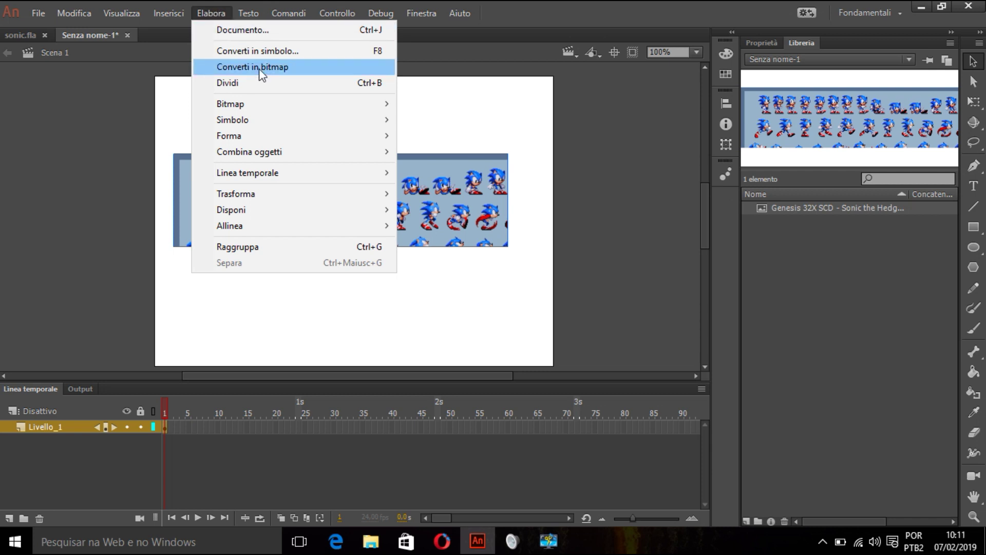
mouse_move(312, 103)
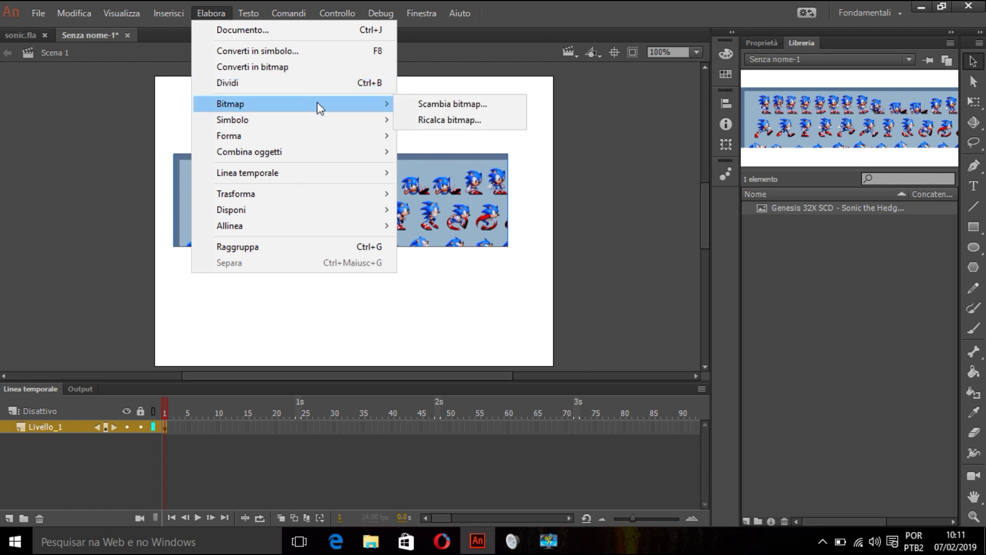
left_click(445, 121)
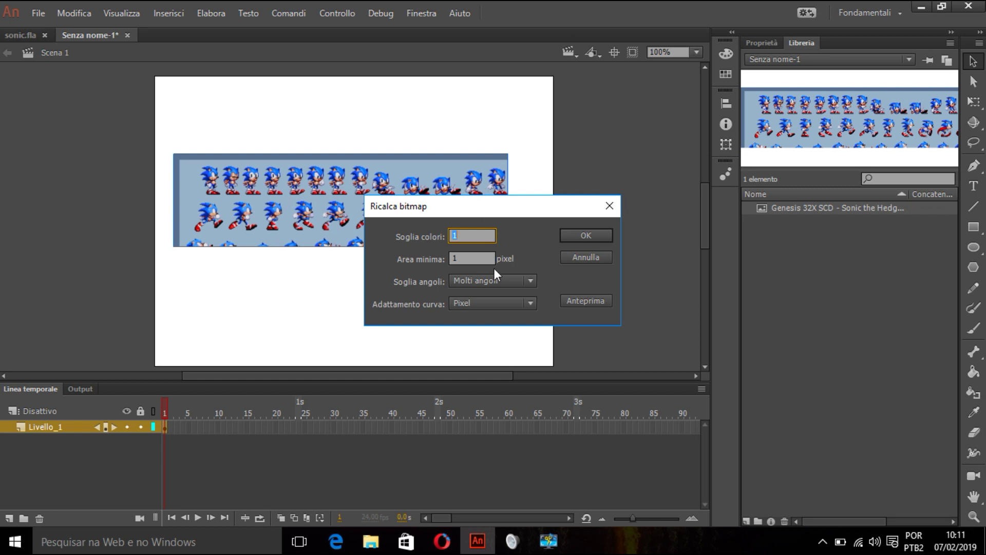
left_click(474, 257)
left_click(486, 285)
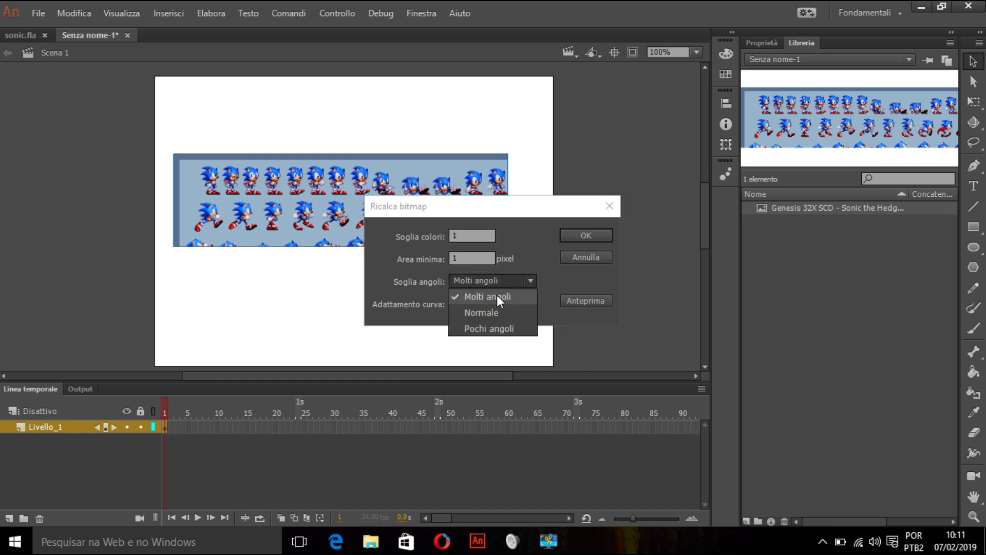
left_click(497, 296)
left_click(498, 301)
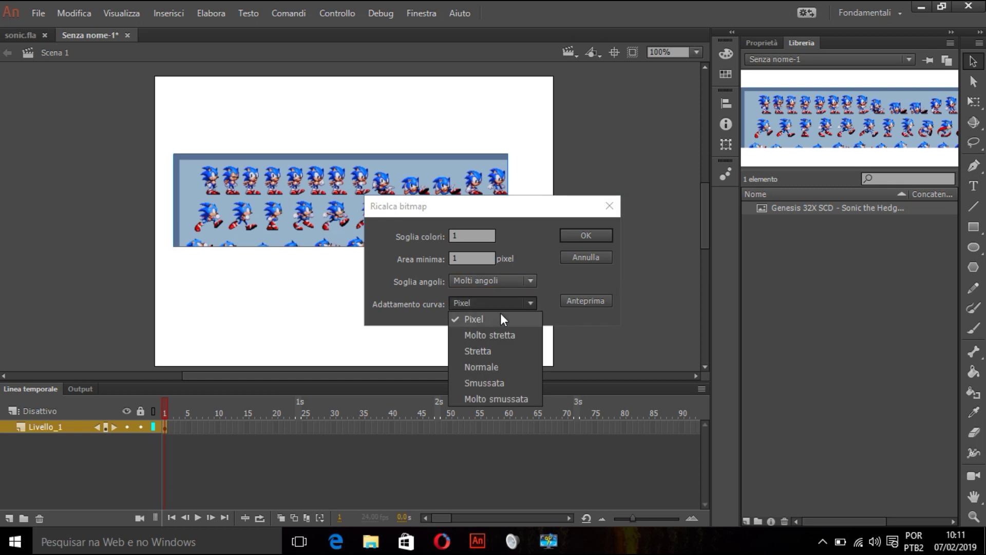
left_click(500, 313)
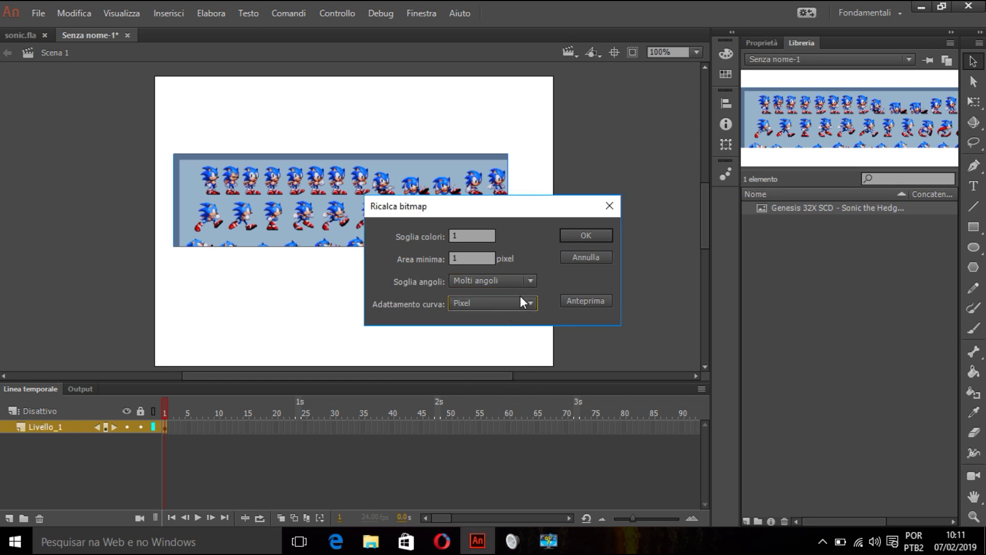
left_click(590, 237)
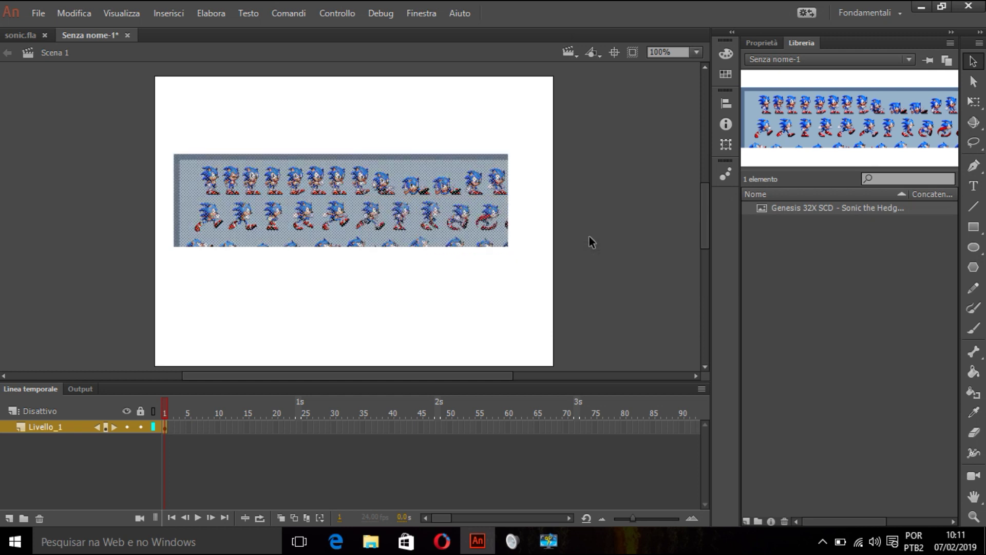
left_click(74, 238)
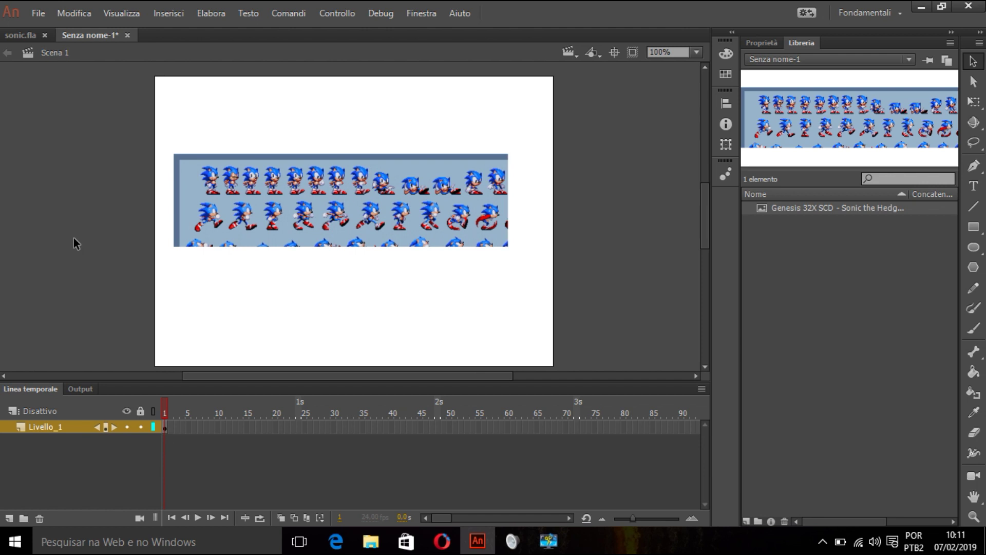
Step: Delete the light blue background and the dark blue border from the traced sprite sheet
left_click(971, 61)
left_click(182, 175)
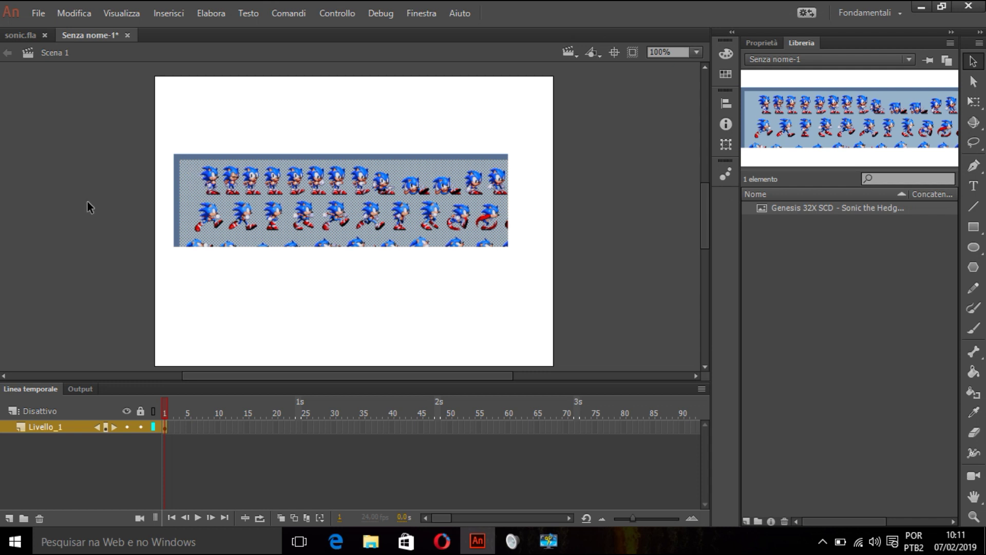
key("Delete")
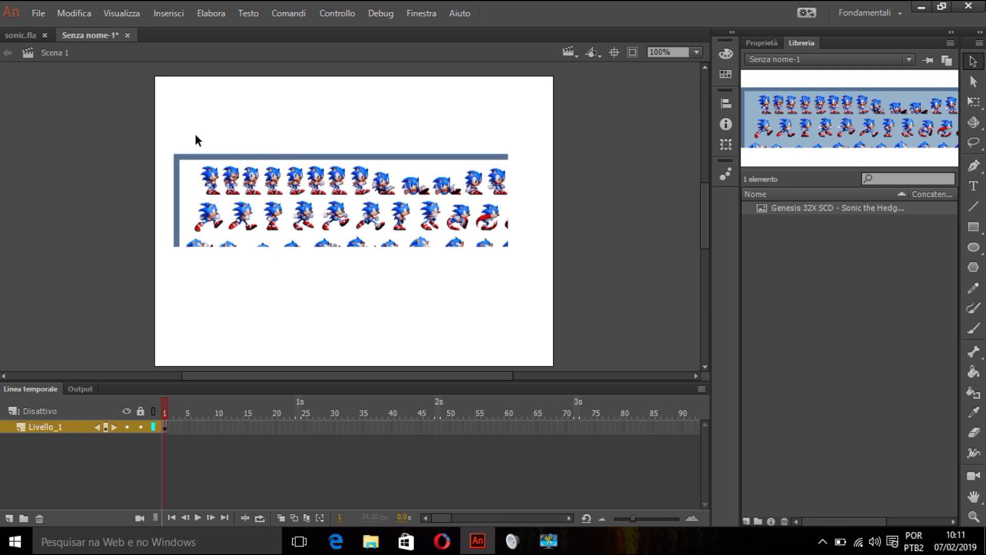
left_click(219, 161)
key("Delete")
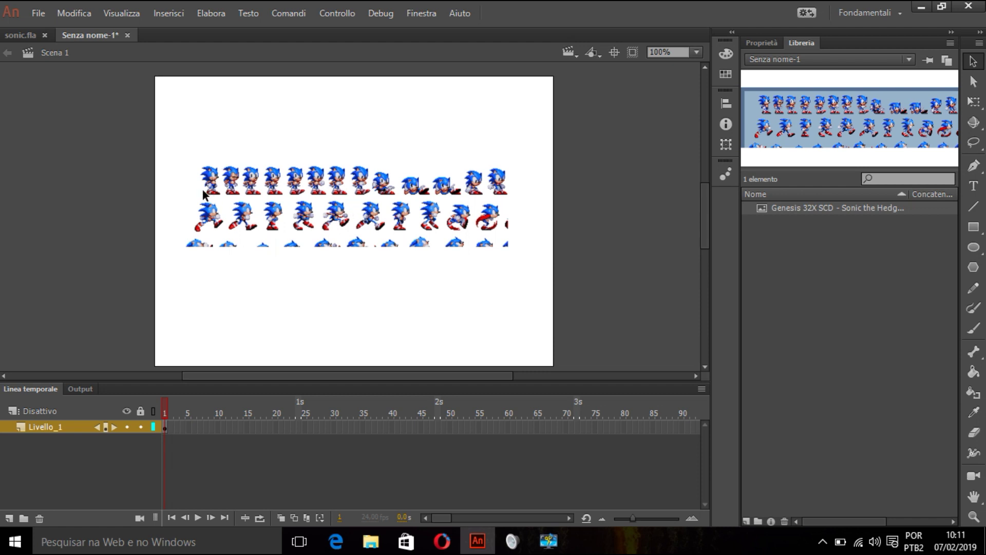
Step: Convert the first running sprite in the second row into an Immagine symbol named "sonic 1" and remove it from the stage
left_click_drag(193, 198, 224, 232)
left_click(148, 243)
key("F8")
key("BackSpace")
type("s")
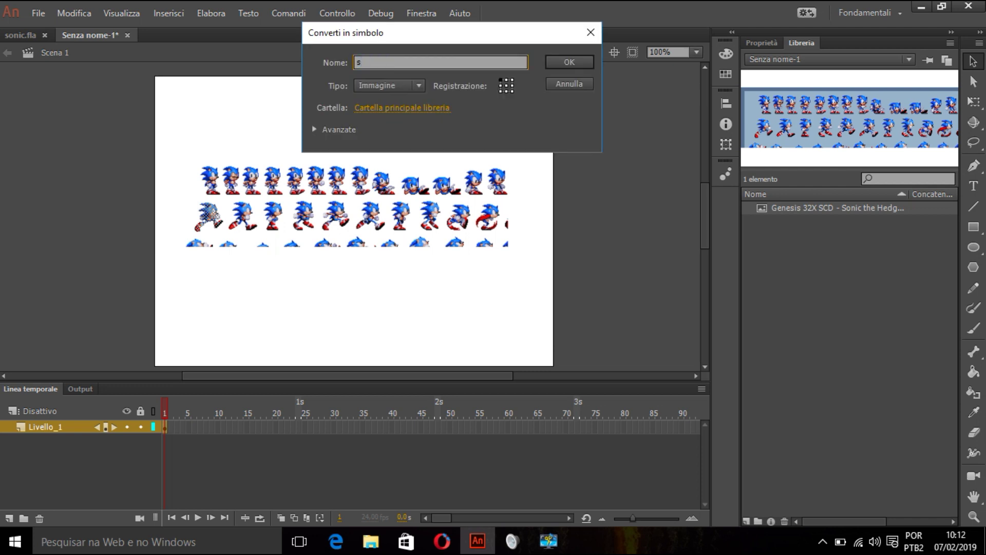
type("onic 1")
key("Return")
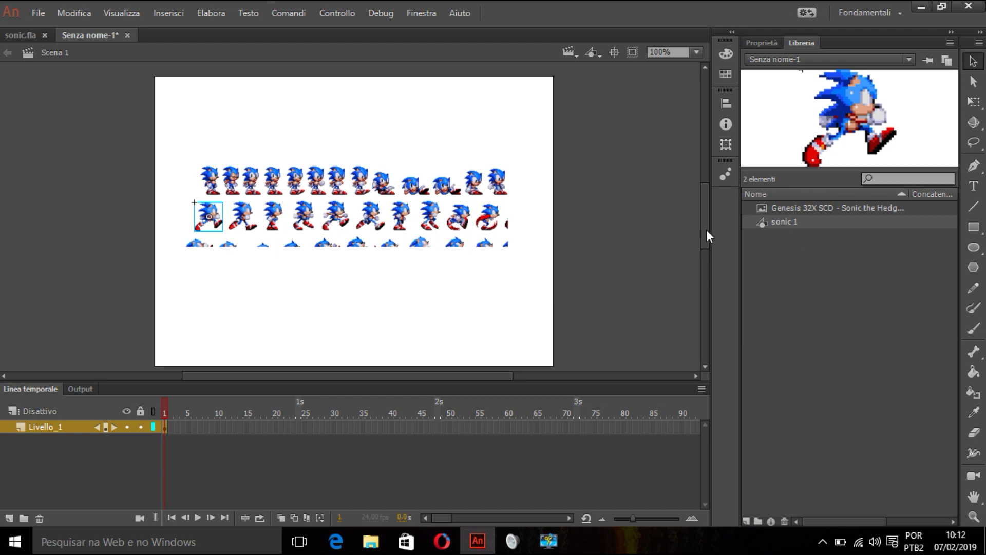
key("Delete")
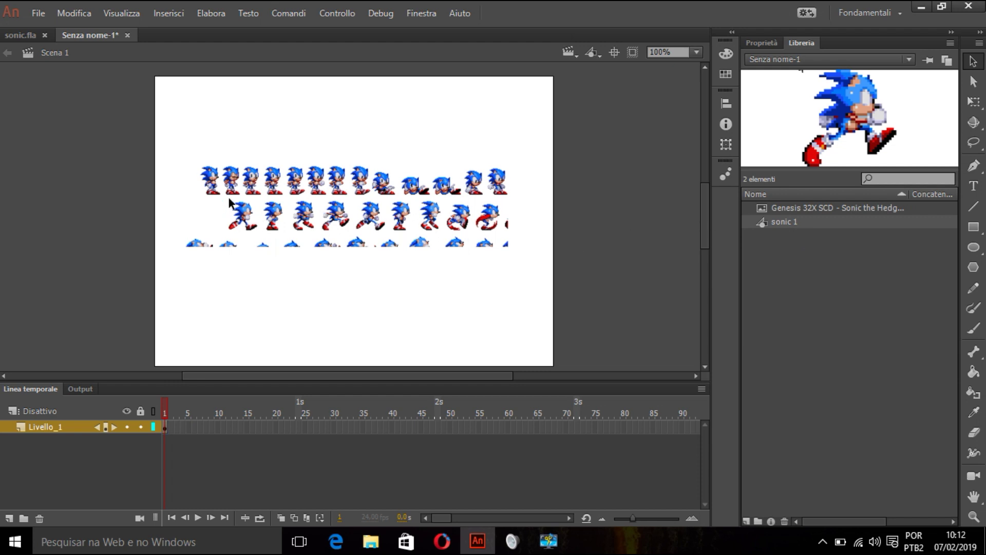
Step: Convert the second running sprite in the second row into an Immagine symbol named "sonic 2" and remove it from the stage
left_click_drag(228, 196, 257, 232)
key("F8")
type("sonic")
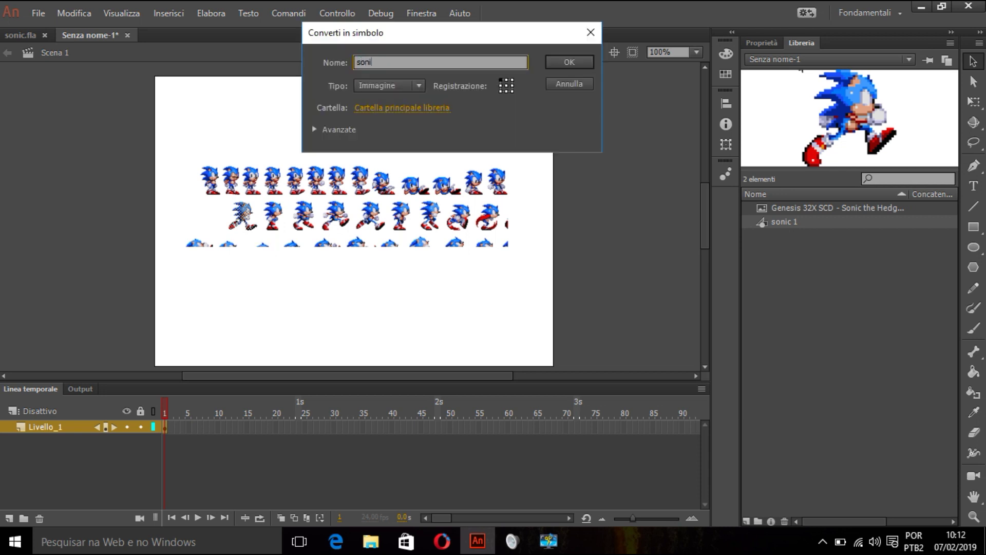
key("Escape")
Step: Convert the third running sprite in the second row into an Immagine symbol named "sonic 3" and remove it from the stage
left_click_drag(261, 197, 289, 233)
key("F8")
type("sonic 3")
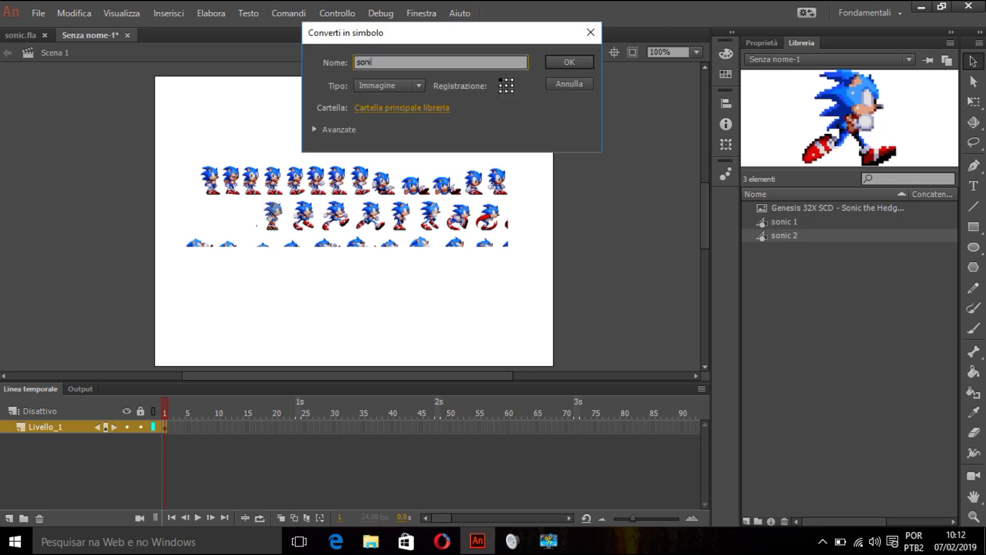
key("Return")
key("Delete")
Step: Convert the fourth running sprite in the second row into an Immagine symbol named "sonic 4" and remove it from the stage
left_click_drag(291, 198, 323, 244)
key("F8")
type("sonic 4")
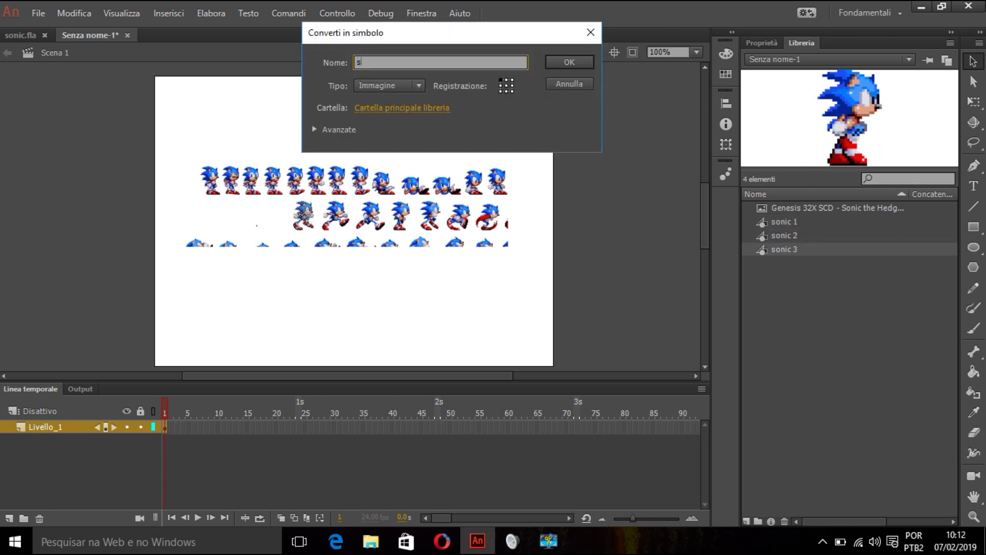
key("Return")
key("Delete")
Step: Convert the fifth running sprite in the second row into a symbol named "sonic 5" and remove it from the stage
left_click_drag(323, 196, 355, 245)
key("F8")
type("sonic 5")
key("Return")
key("Delete")
Step: Convert the sixth running sprite in the second row into a symbol named "sonic 6" and remove it from the stage
left_click_drag(354, 197, 386, 233)
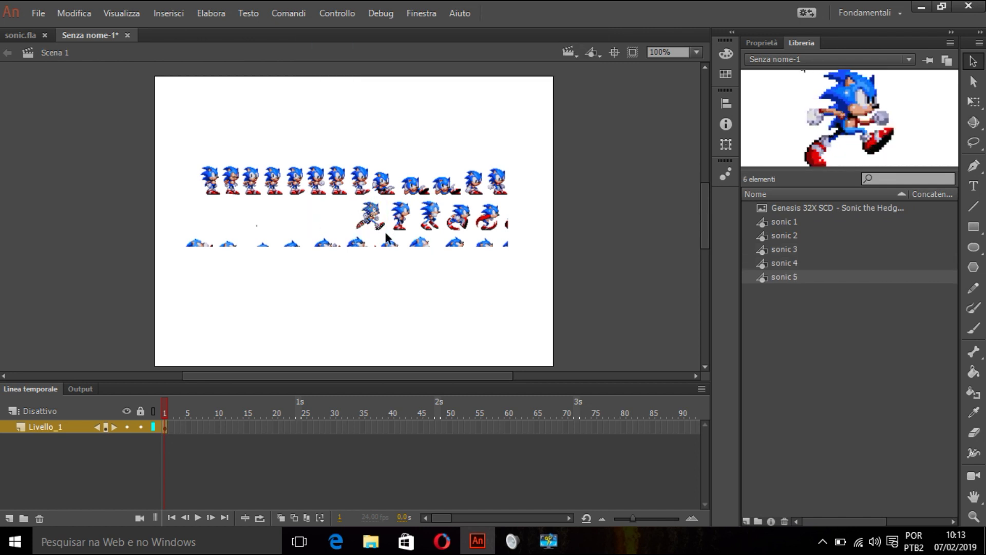
key("F8")
key("BackSpace")
type("sonic 6")
key("Return")
key("Delete")
Step: Convert the seventh running sprite in the second row into a symbol named "sonic 7" and remove it from the stage
left_click_drag(385, 198, 415, 237)
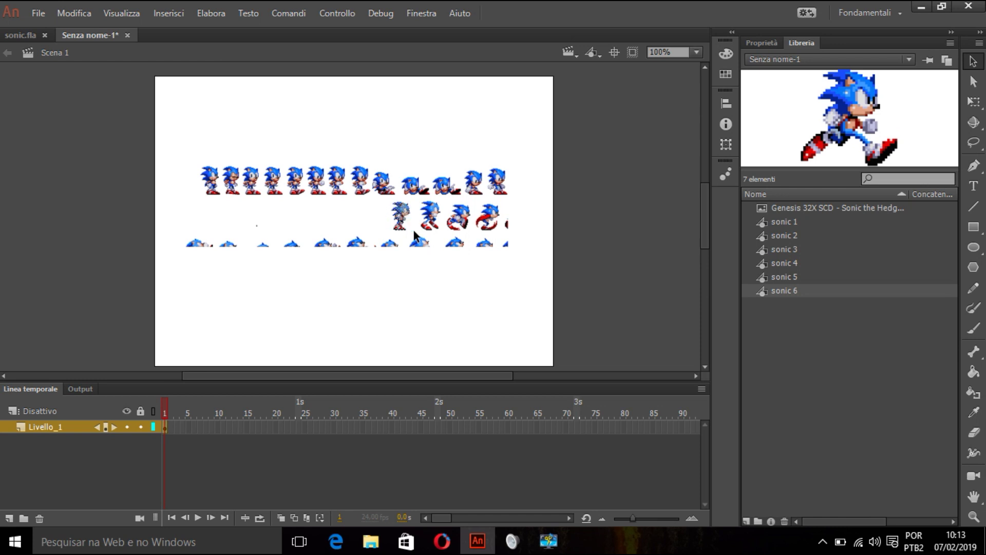
key("F8")
key("BackSpace")
type("sonic 7")
key("Return")
key("Delete")
Step: Convert the eighth running sprite in the second row into a symbol named "sonic 8" and remove it from the stage
left_click_drag(416, 196, 443, 232)
key("F8")
key("BackSpace")
type("sonic 8")
key("Return")
key("Delete")
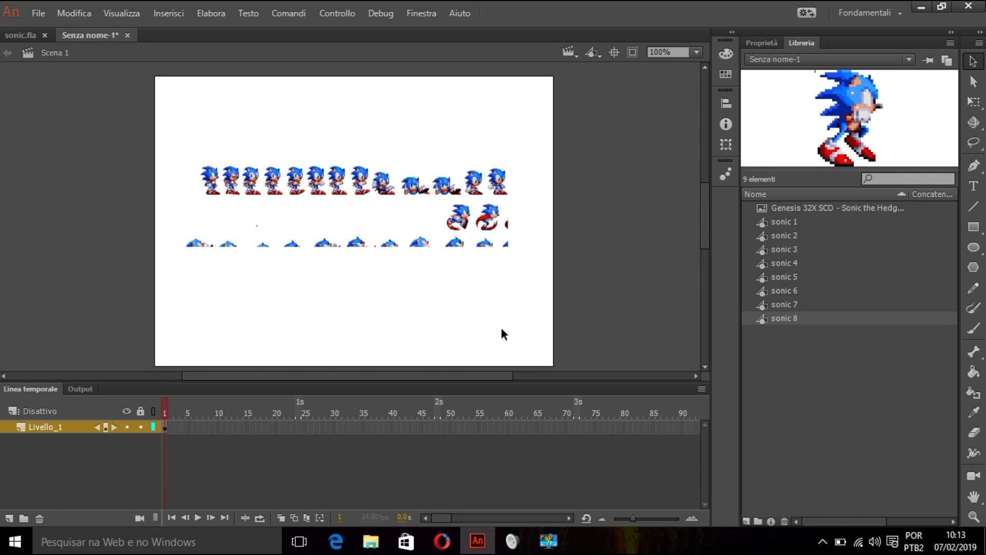
left_click(516, 536)
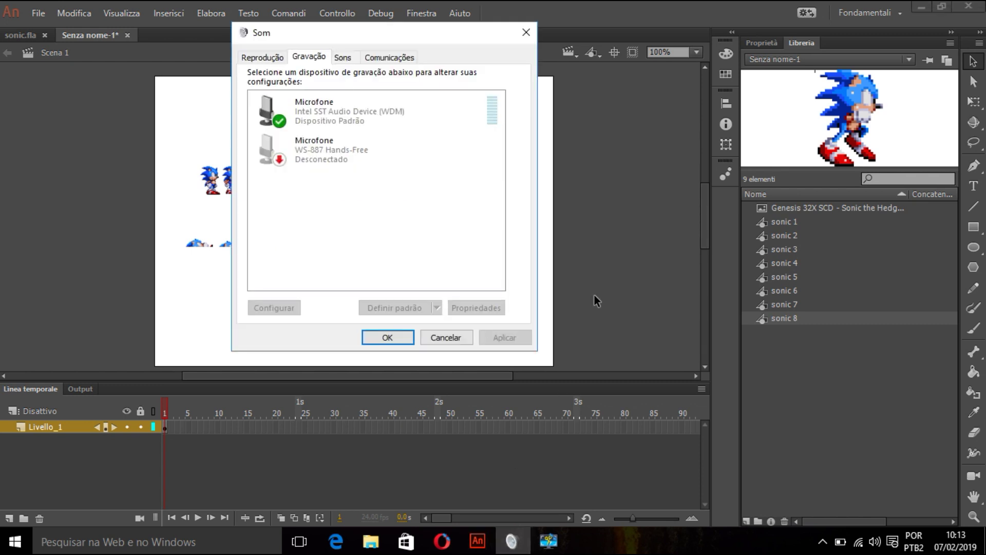
left_click(610, 266)
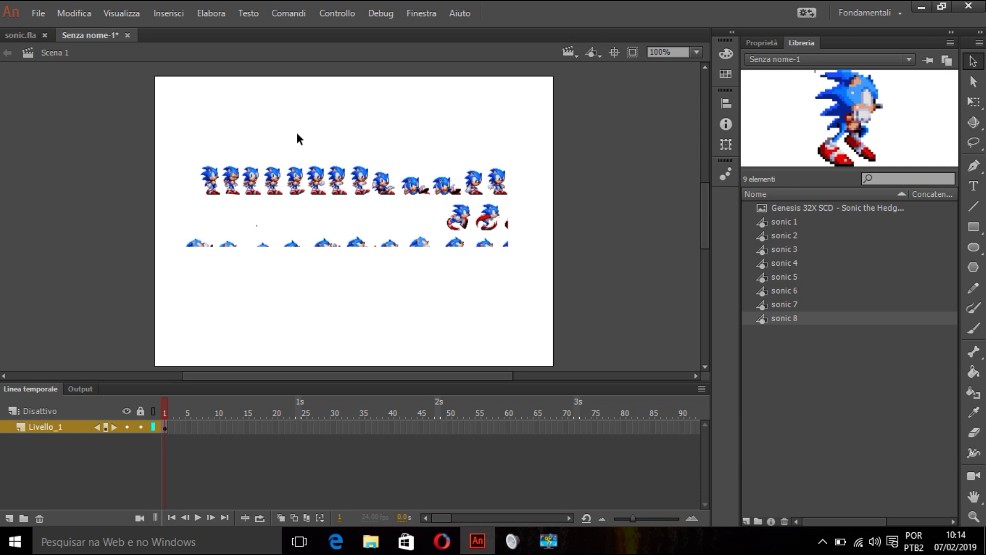
Step: Delete all the remaining sprites of the traced sheet from the stage
left_click_drag(165, 130, 539, 300)
key("Delete")
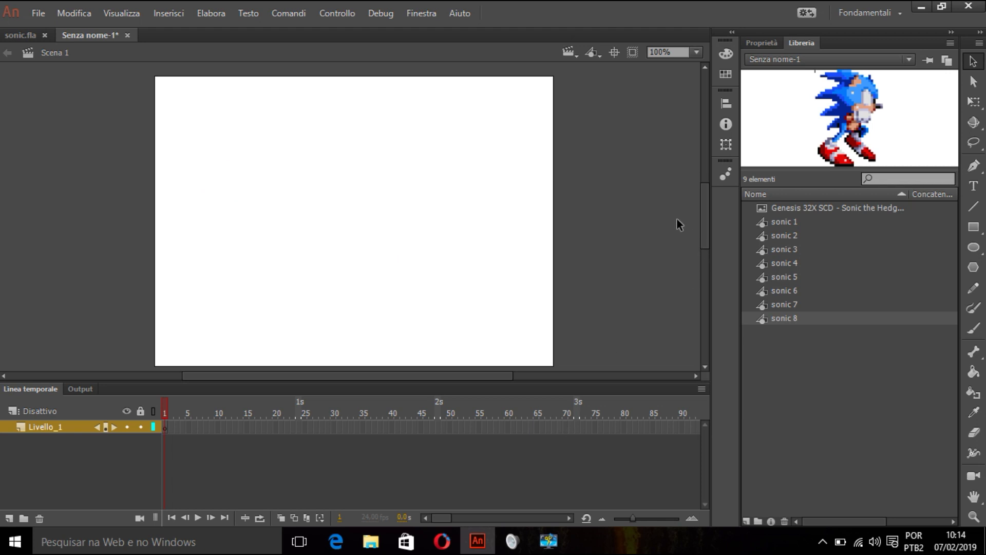
Step: Open the "sonic 1" library symbol for editing
left_click(768, 220)
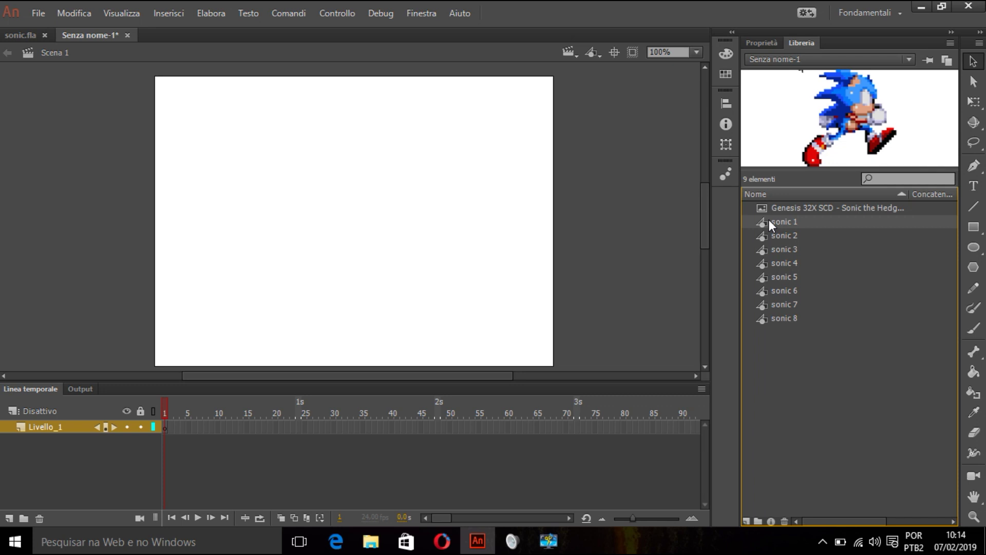
right_click(769, 224)
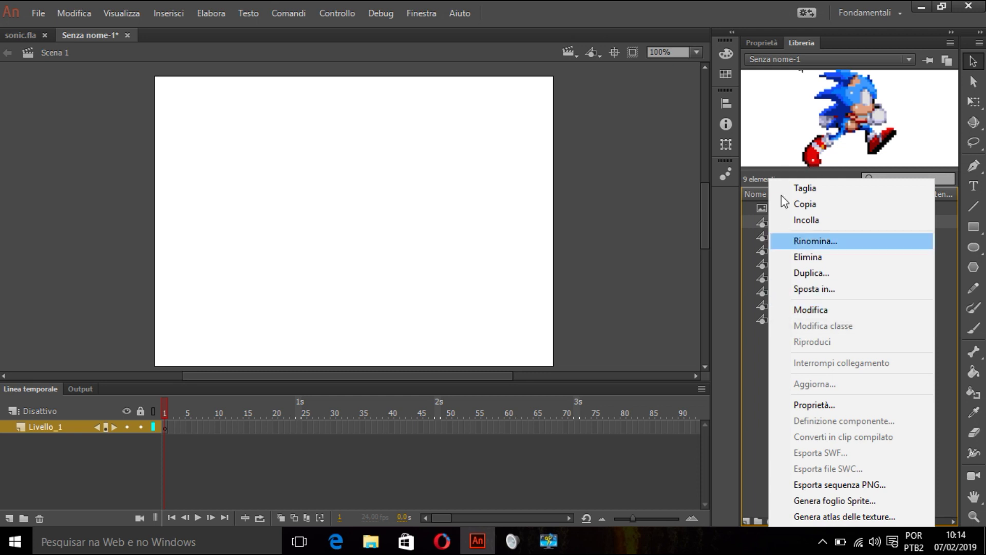
left_click(837, 311)
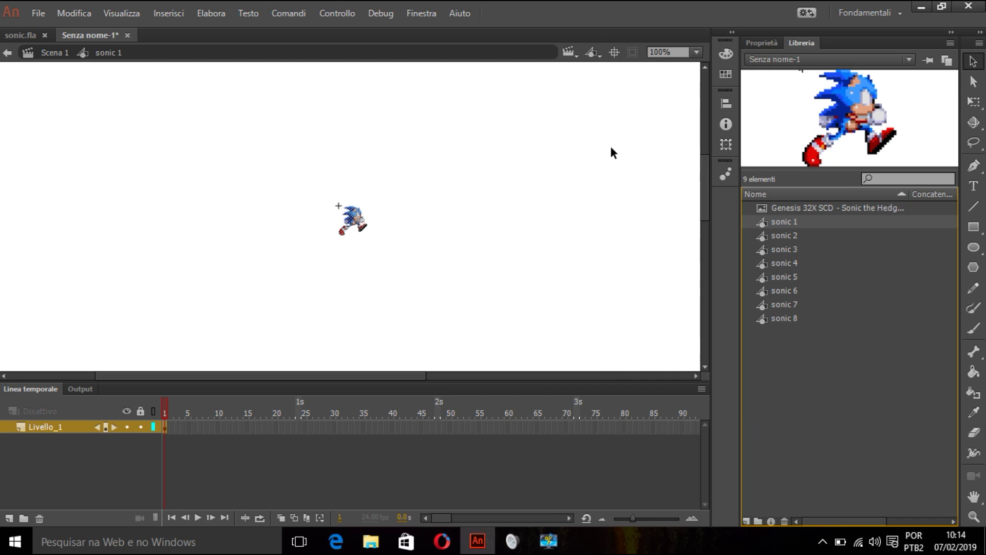
left_click(697, 53)
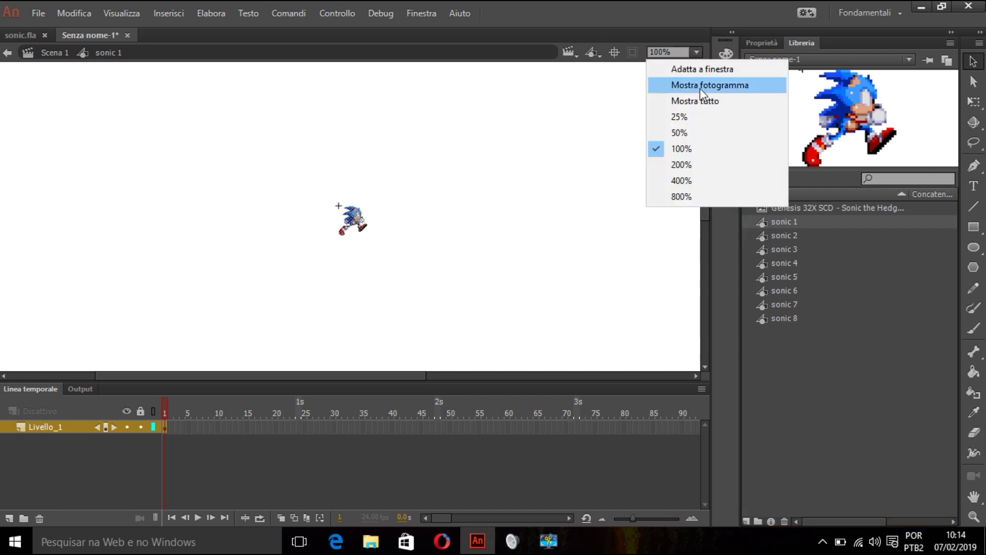
left_click(701, 101)
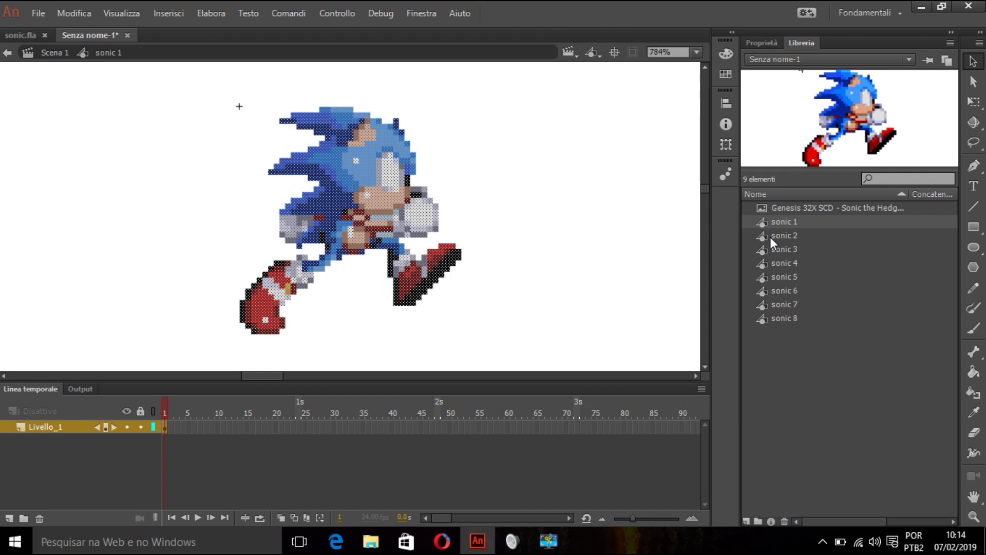
Step: Insert blank keyframes at frames 2 to 4 inside "sonic 1" and place "sonic 2", "sonic 3" and "sonic 4" in them in order
key("F7")
left_click_drag(770, 236, 540, 207)
key("F7")
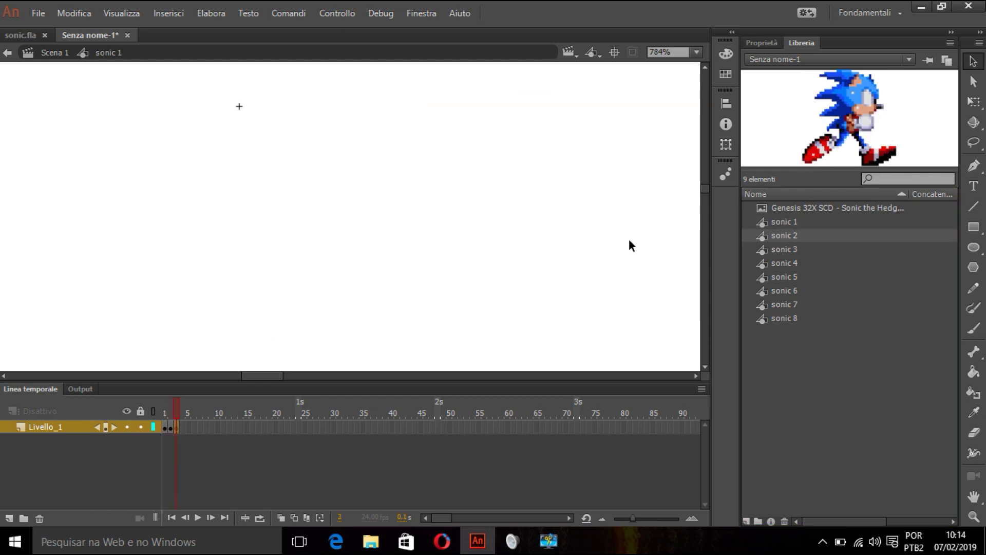
left_click_drag(775, 248, 515, 155)
key("F7")
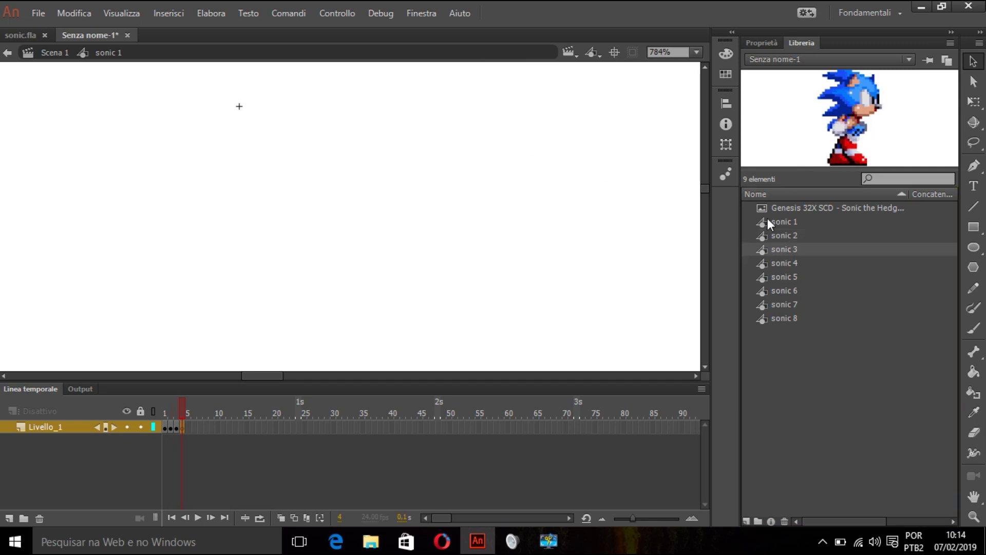
left_click_drag(784, 263, 583, 229)
Step: Insert blank keyframes at frames 5 to 9 inside "sonic 1" and place "sonic 5" to "sonic 8" in frames 5 to 8 in order
key("F7")
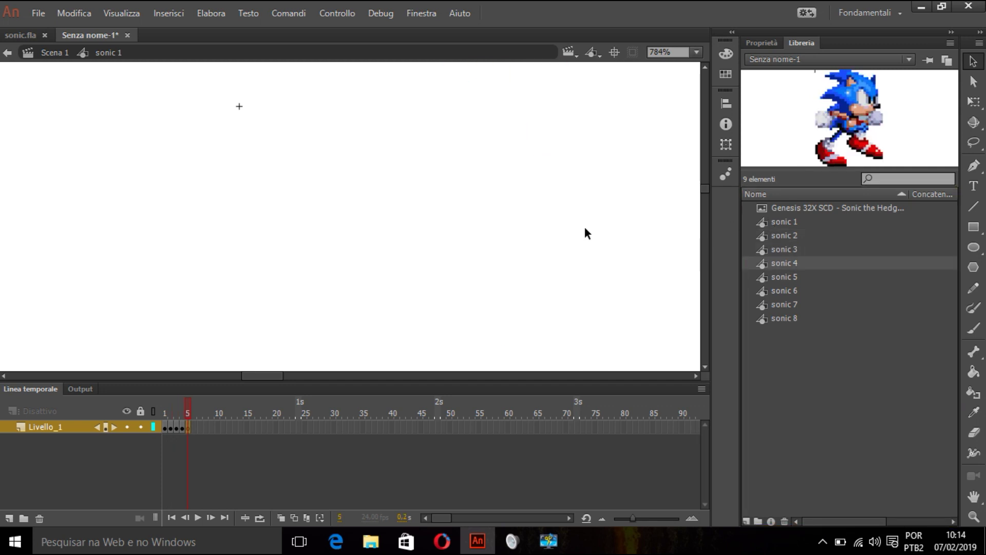
left_click_drag(791, 273, 590, 216)
key("F7")
left_click_drag(766, 290, 549, 233)
key("F7")
left_click_drag(789, 303, 543, 235)
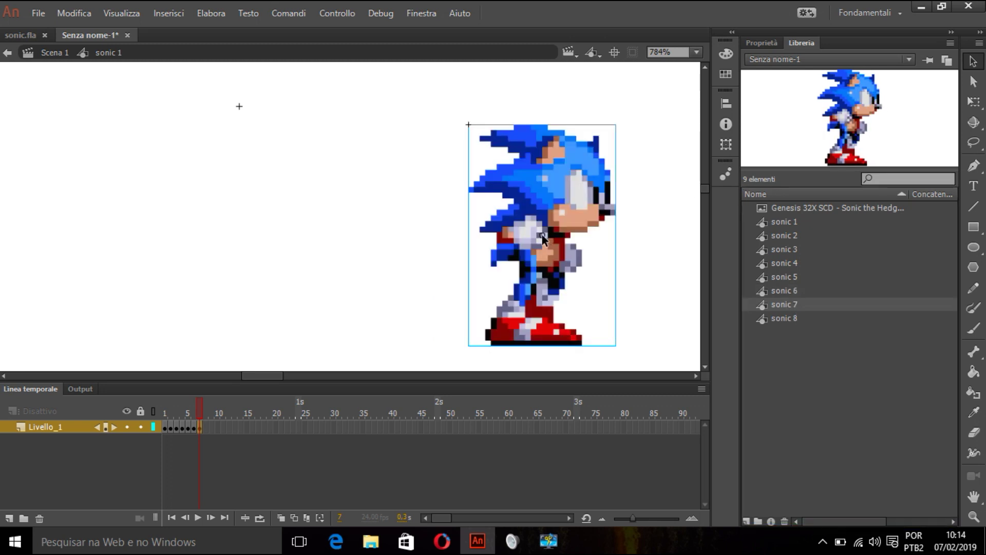
key("F7")
left_click_drag(775, 316, 560, 247)
key("F7")
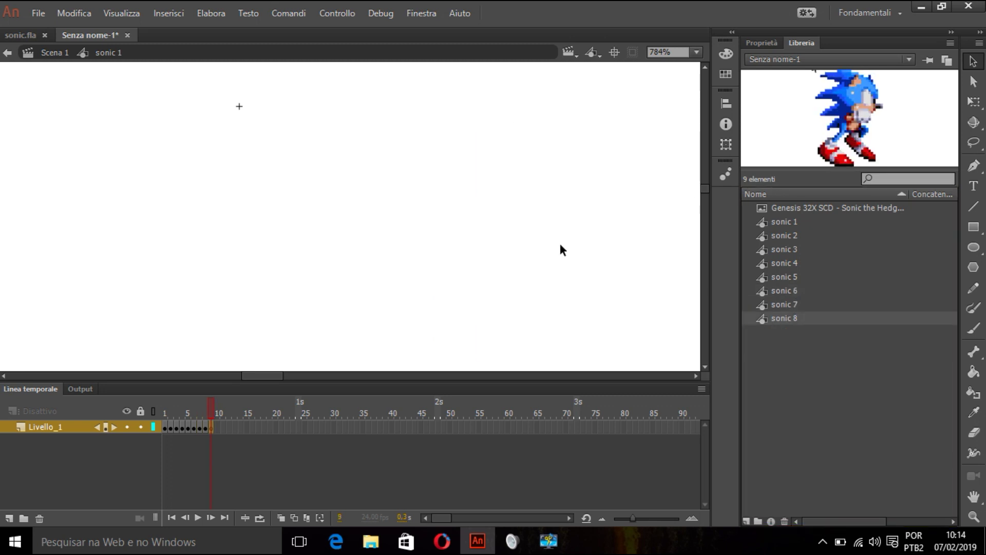
Step: Centre the sprite in frame 1 horizontally and vertically on the symbol's registration point with Allineamento allo stage, and deselect it
left_click(165, 427)
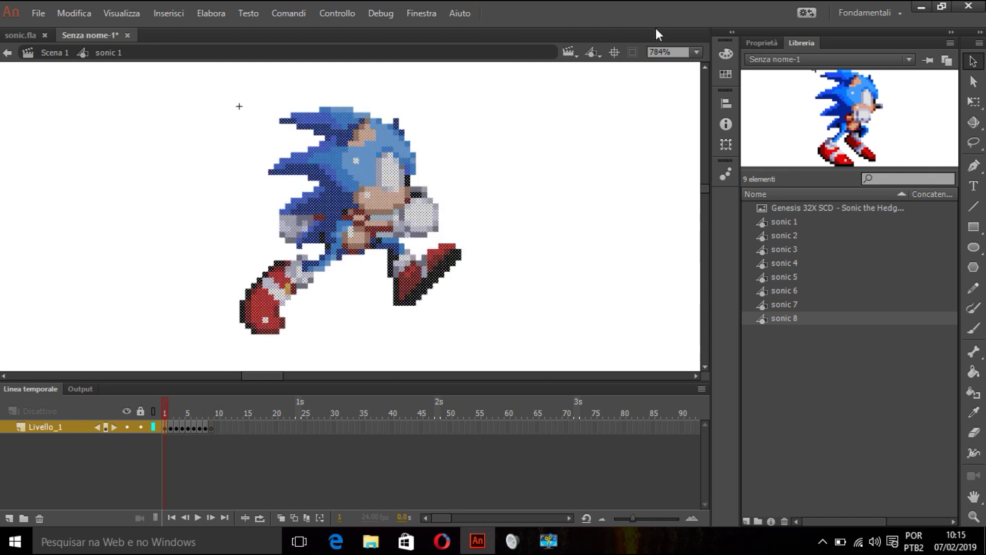
left_click(722, 142)
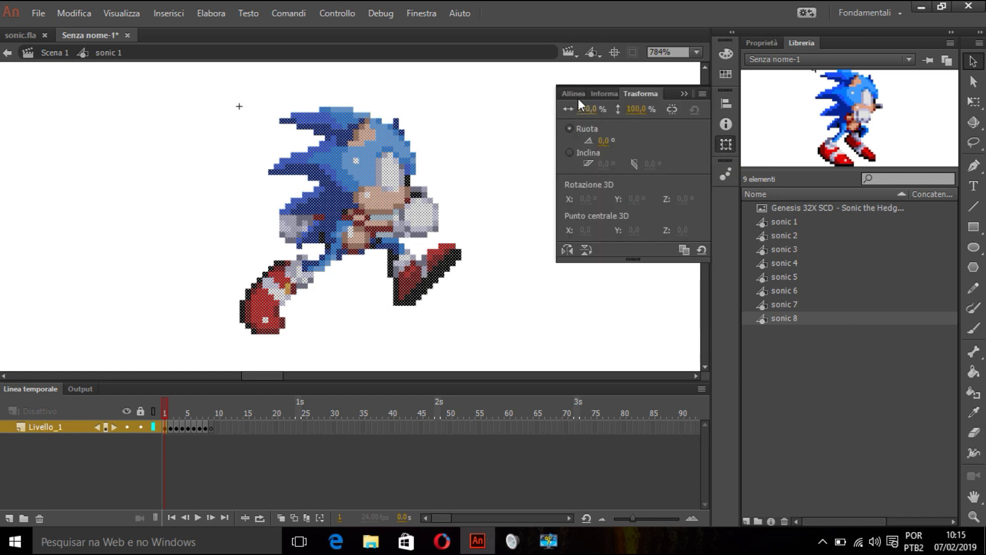
left_click(577, 94)
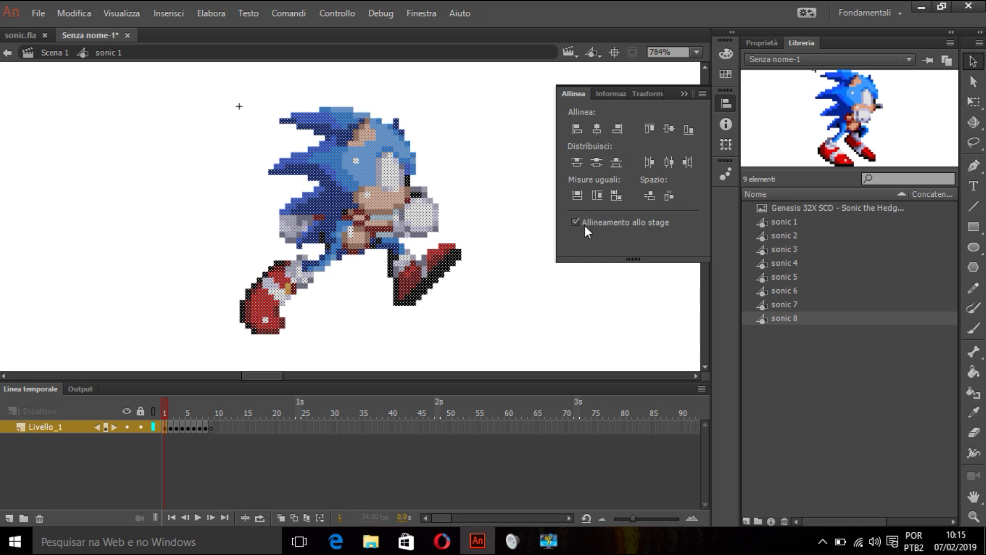
left_click(597, 163)
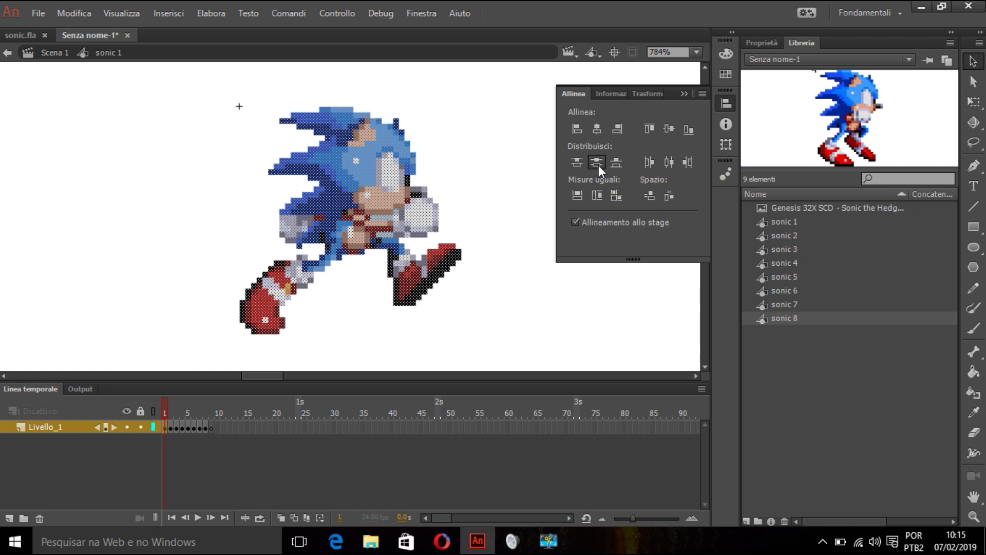
left_click(597, 128)
left_click(501, 183)
left_click(287, 333)
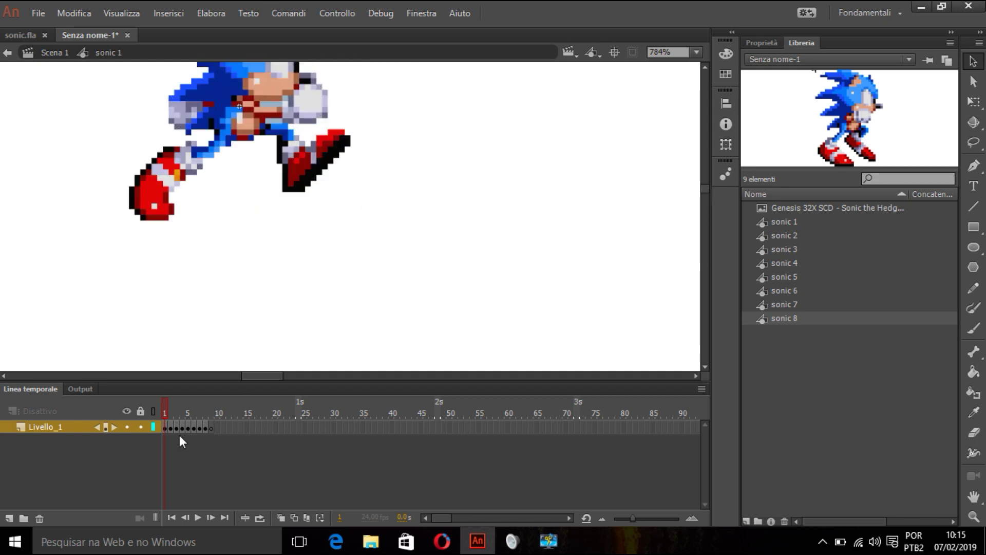
Step: Play and scrub the run cycle in the "sonic 1" timeline to check its motion and alignment
key("Return")
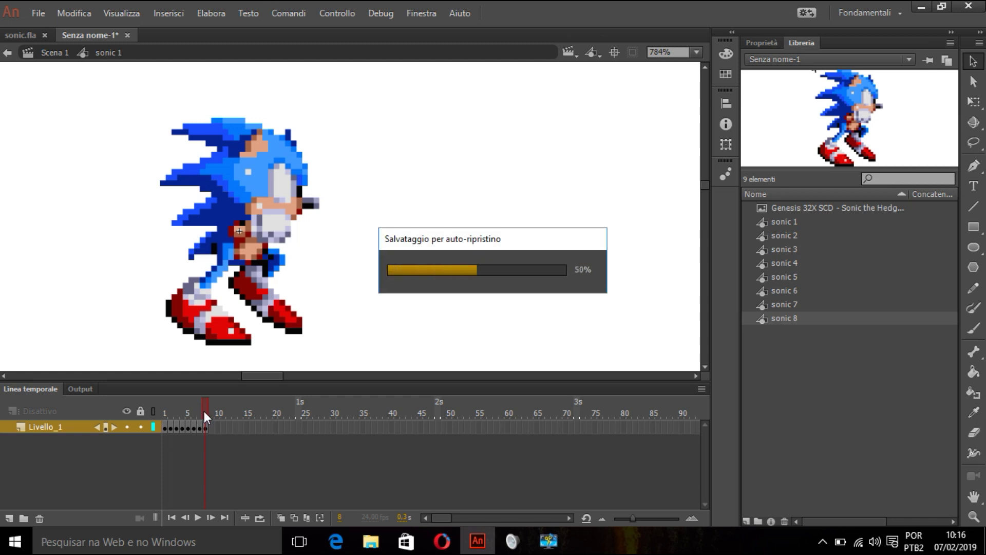
left_click_drag(204, 411, 233, 416)
key("Return")
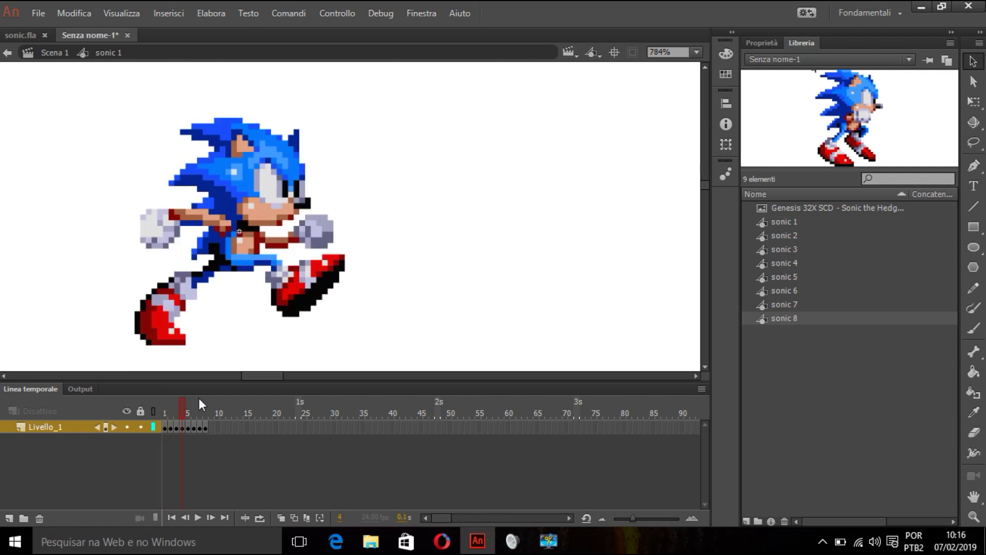
left_click(165, 428)
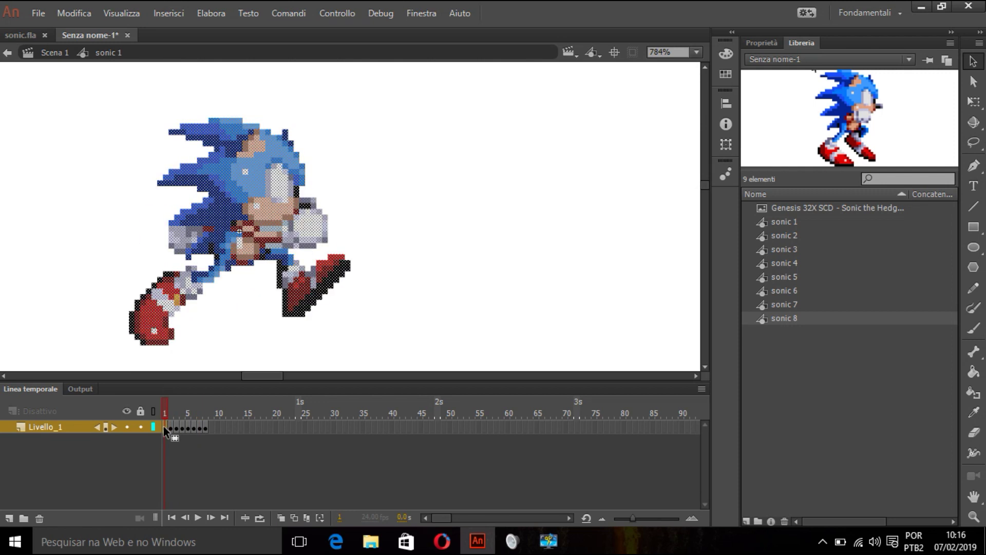
left_click(209, 424)
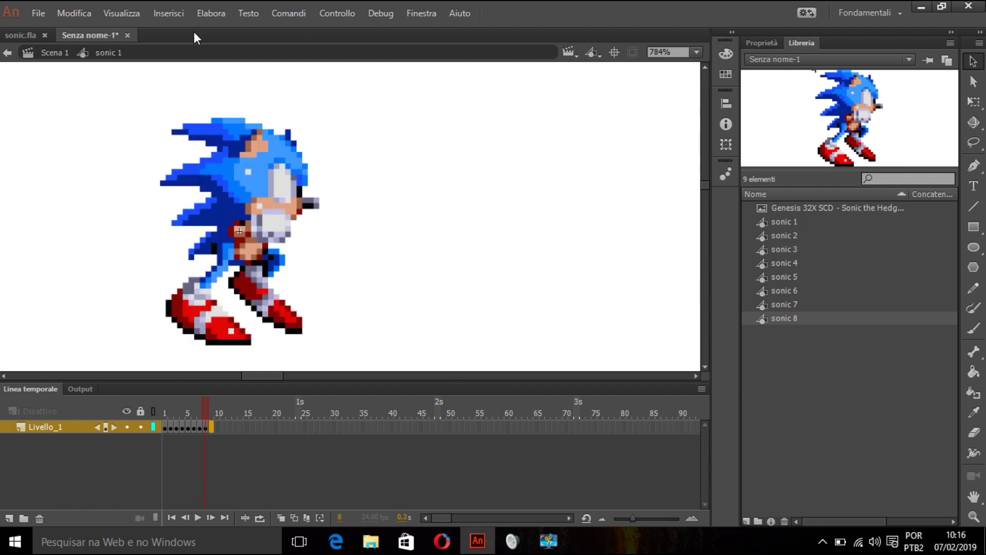
Step: Return to Scena 1 and preview the "sonic 1" animation in the library
left_click(52, 52)
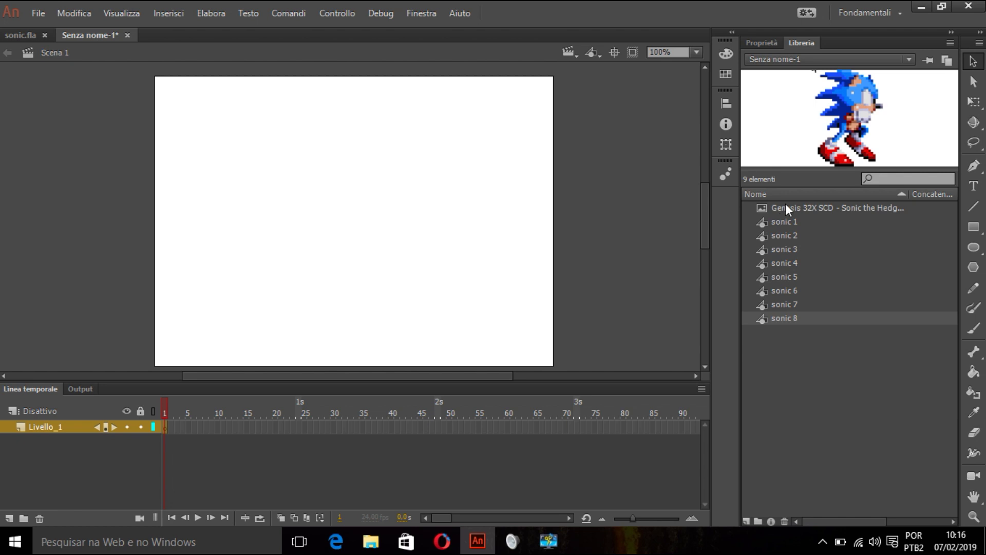
left_click(790, 222)
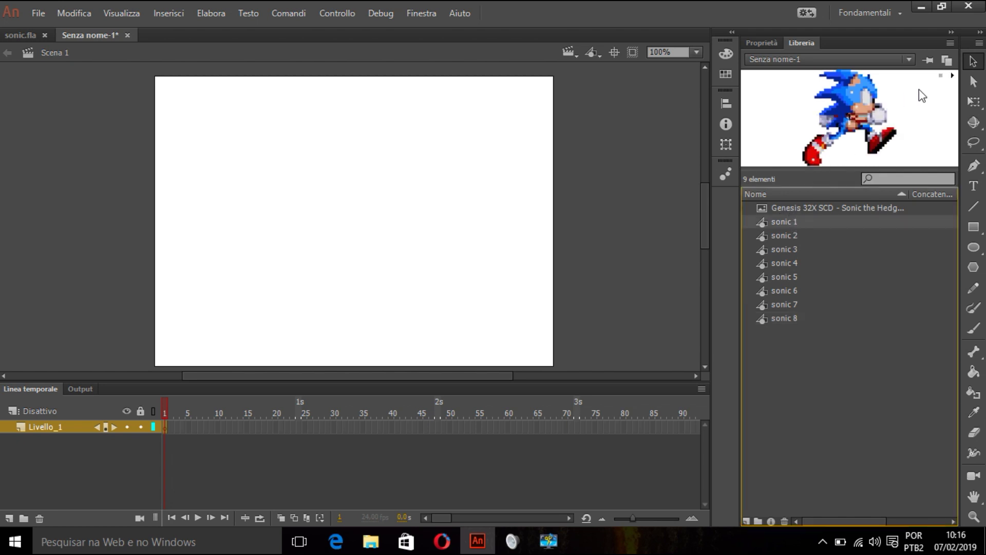
left_click(953, 76)
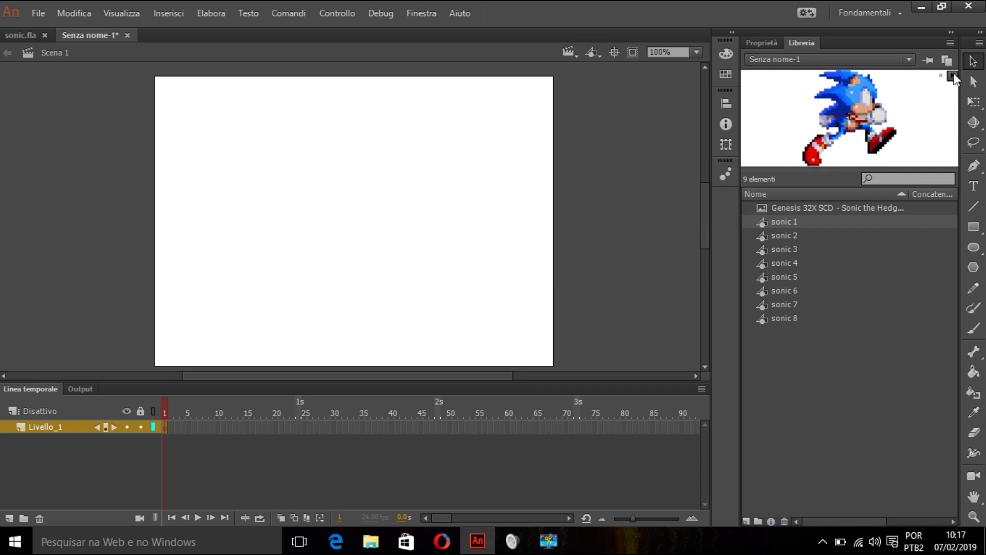
Step: Place "sonic 1" near the centre of the stage and insert a keyframe at frame 48 of Livello_1
left_click(766, 220)
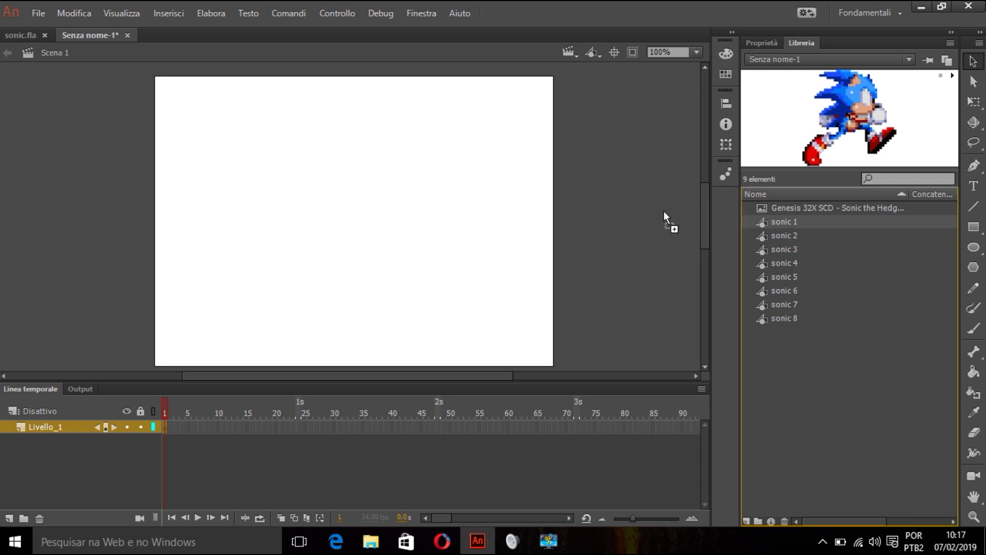
left_click_drag(319, 212, 319, 212)
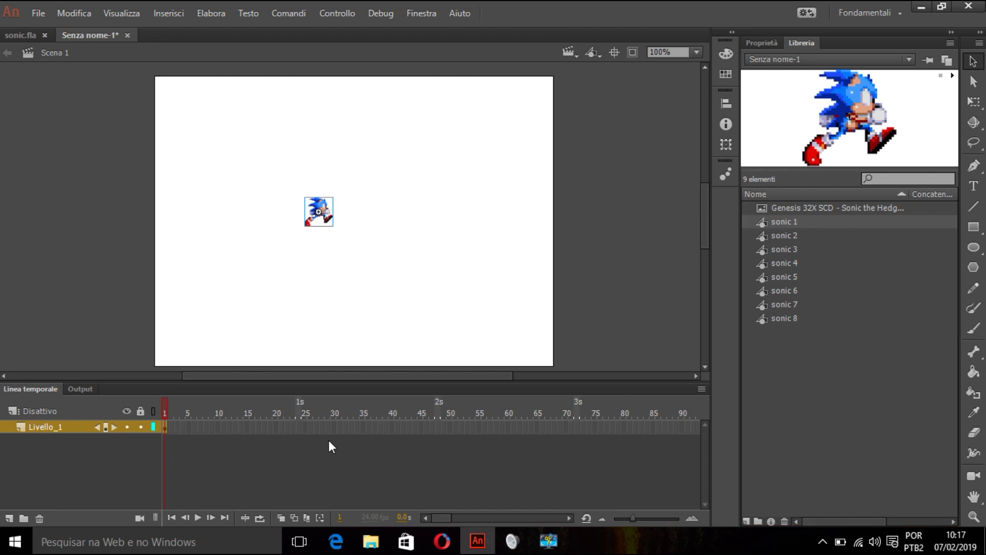
left_click(439, 427)
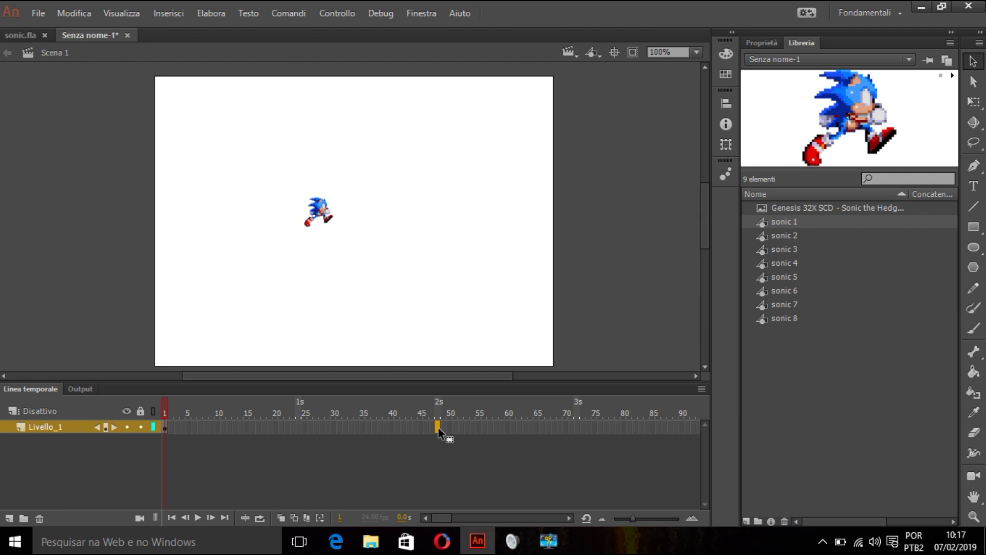
key("F6")
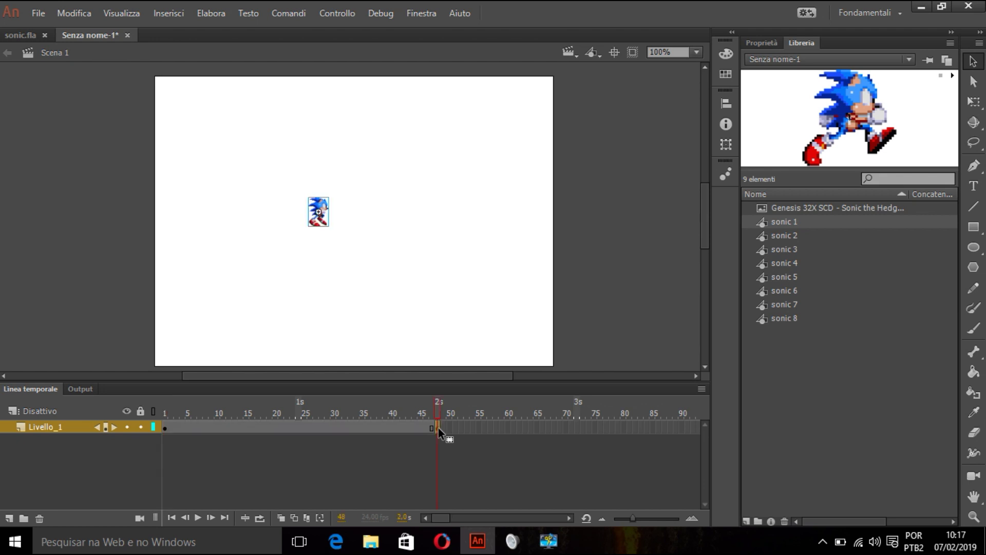
Step: Scrub and play Livello_1 up to frame 48 to check the "sonic 1" run cycle on the main timeline
left_click(305, 427)
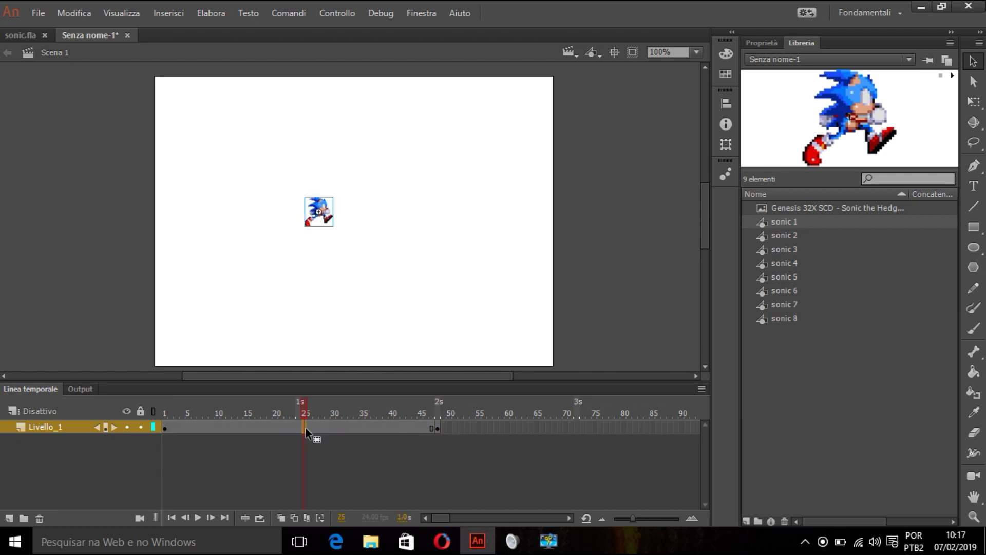
right_click(306, 431)
left_click(301, 428)
mouse_move(303, 409)
left_mouse_down()
mouse_move(164, 400)
mouse_move(289, 405)
left_mouse_up()
key("Return")
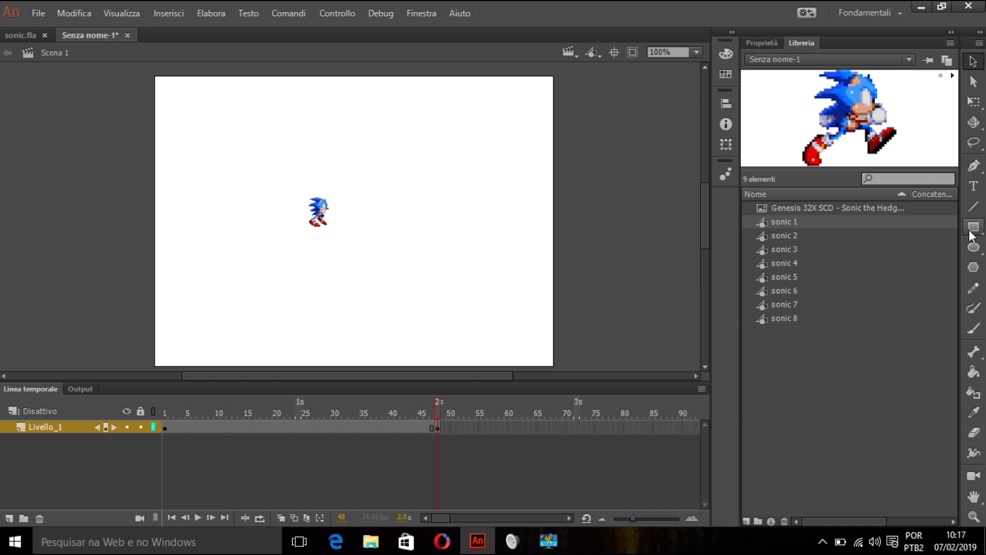
Step: Add a layer above Livello_1 and draw a brown ground rectangle on it, spanning the stage width from Sonic's feet to the lower stage edge
left_click(8, 519)
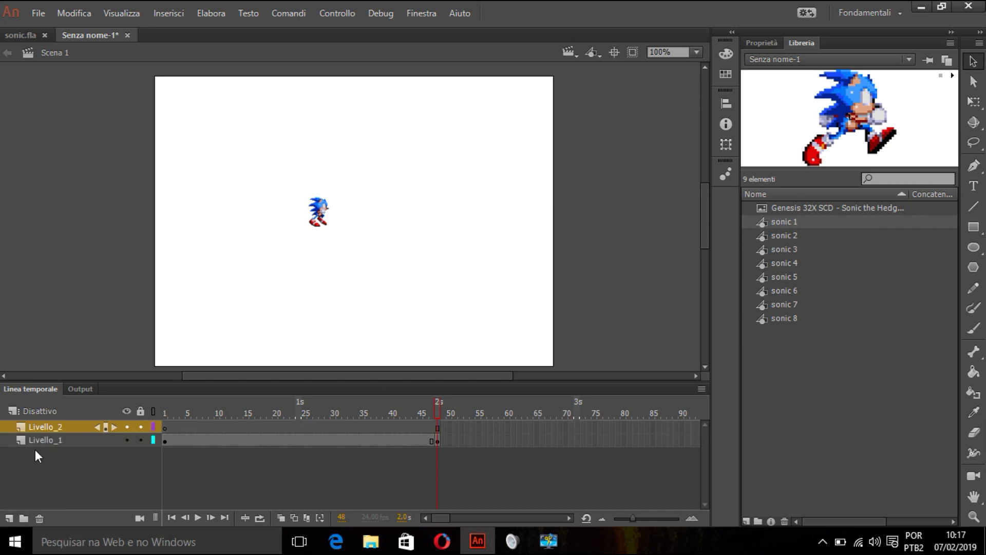
left_click(58, 439)
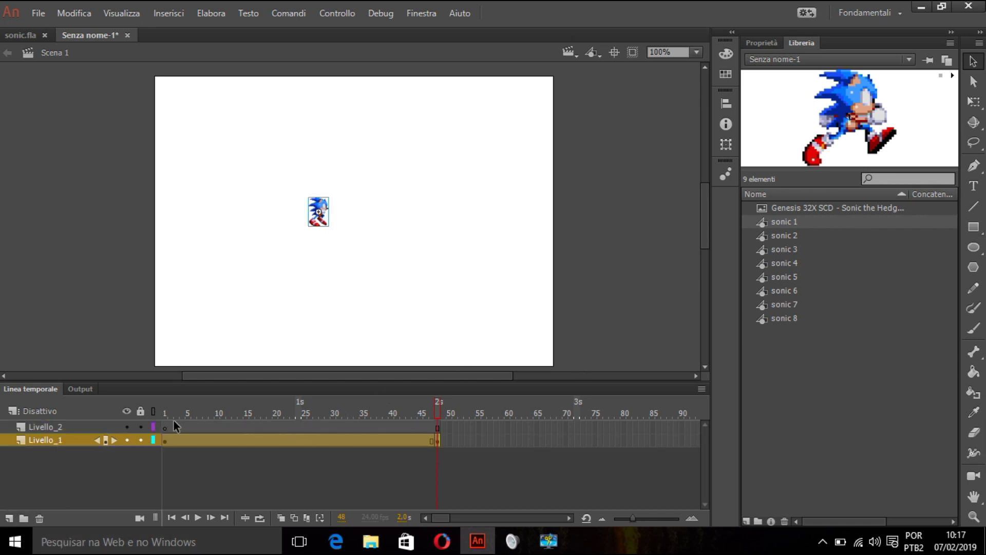
left_click(85, 427)
left_click(973, 226)
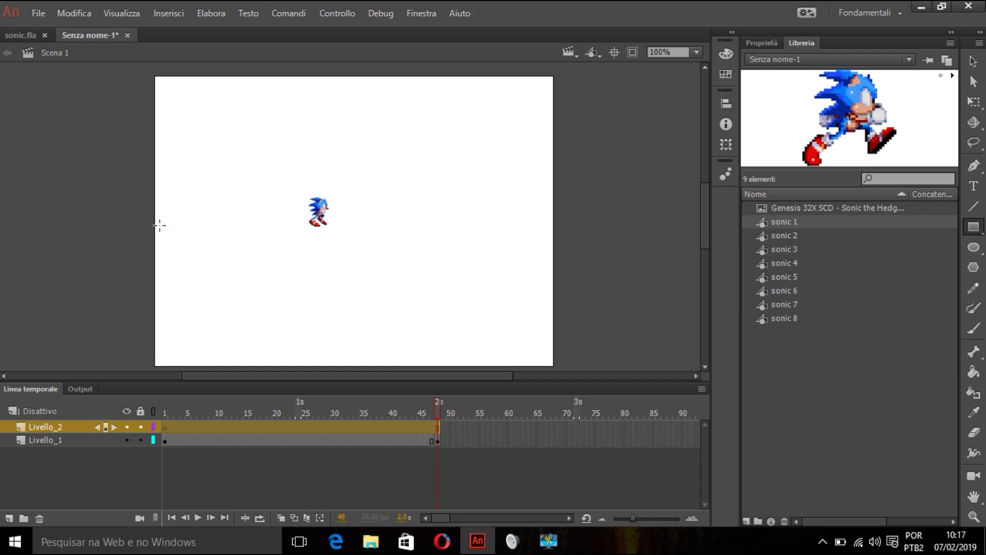
left_click_drag(154, 225, 555, 369)
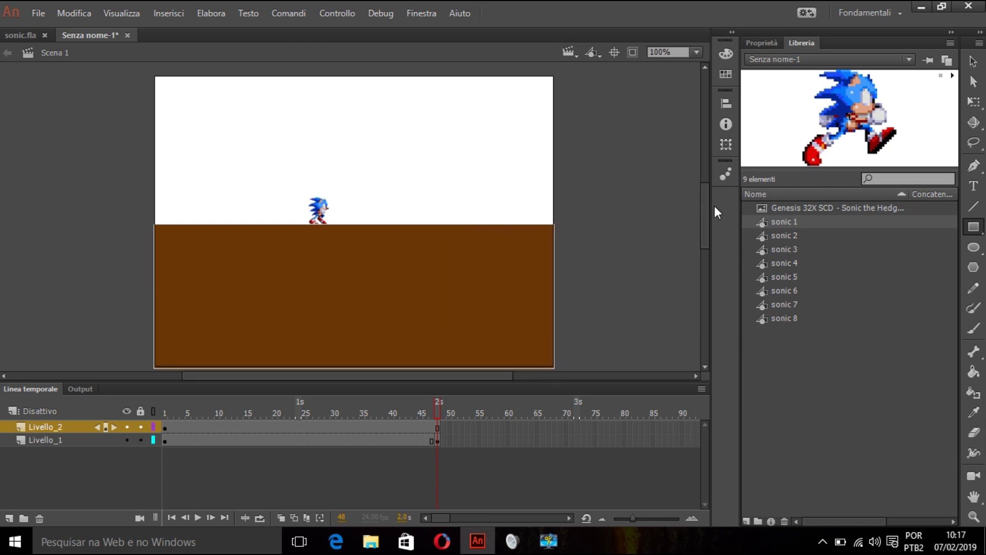
scroll(704, 200, "up", 3)
scroll(704, 203, "down", 2)
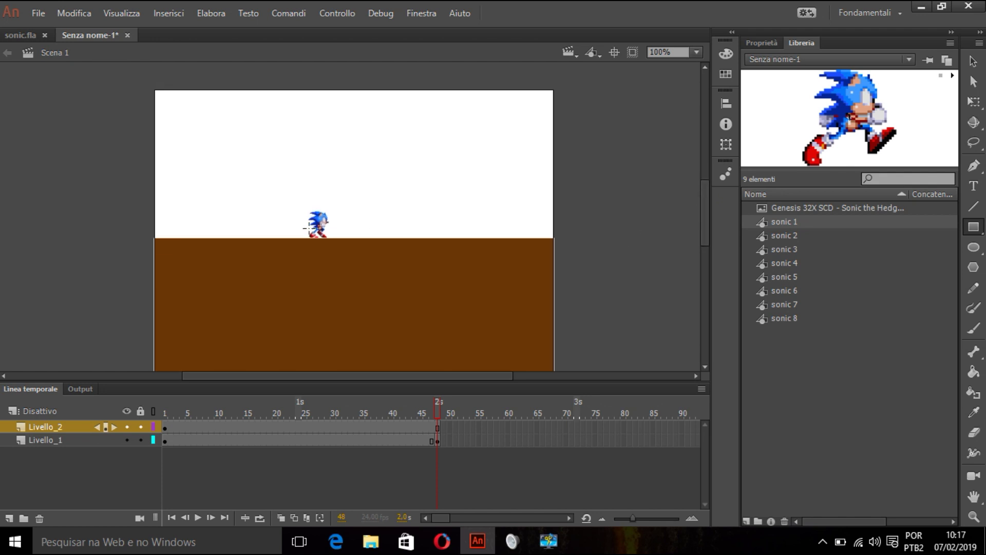
Step: Move the Sonic instance at frame 48 to the stage's left edge, standing on the brown ground
key("q")
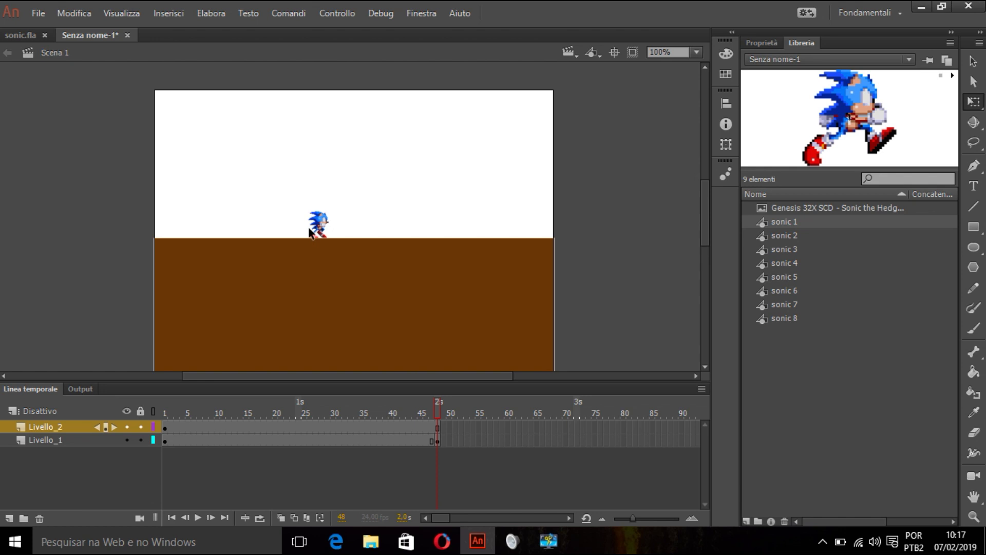
left_click_drag(324, 222, 170, 222)
left_click(103, 185)
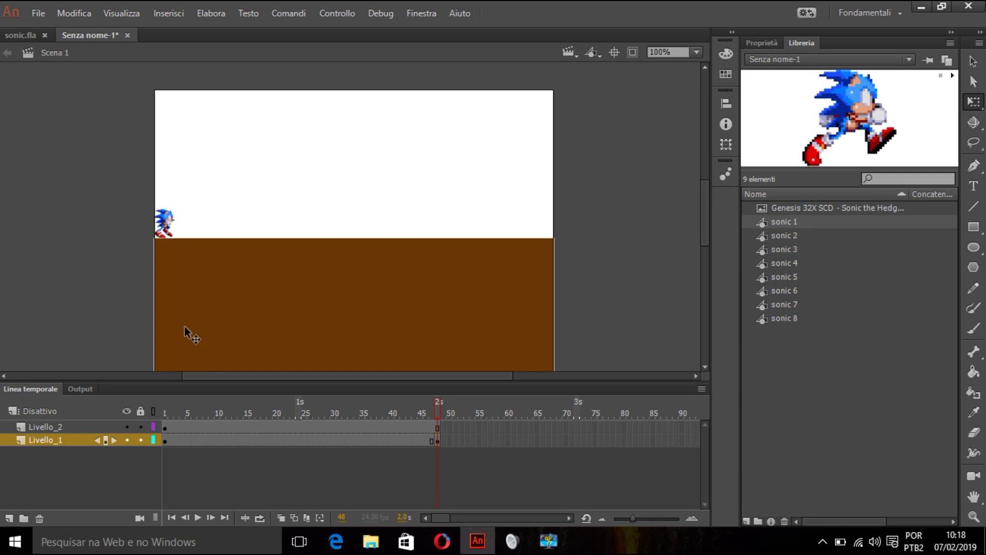
Step: Compare the keyframes at frames 1 and 48, and move Sonic at frame 1 to the stage's left edge on the ground
left_click(438, 440)
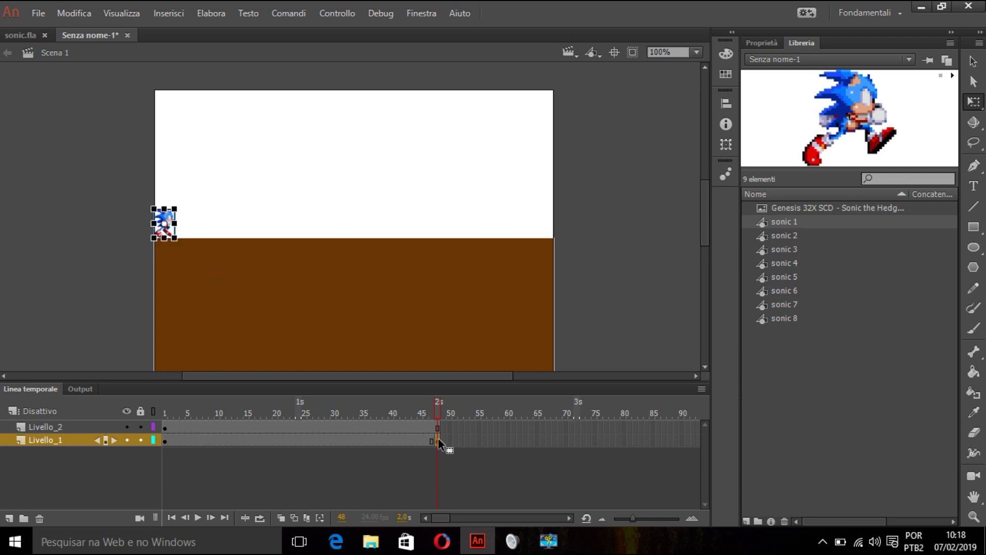
left_click(165, 440)
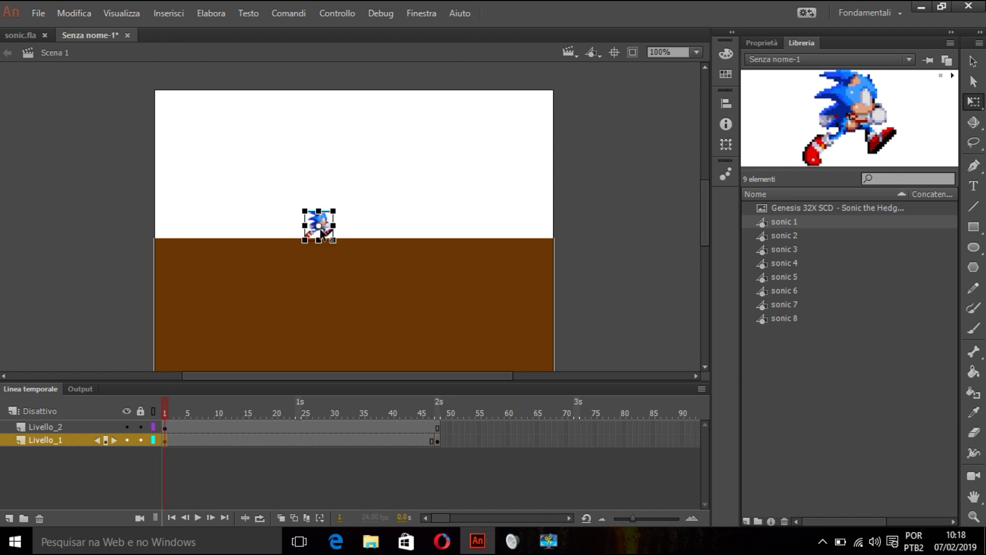
left_click_drag(277, 225, 305, 226)
key("shift+period")
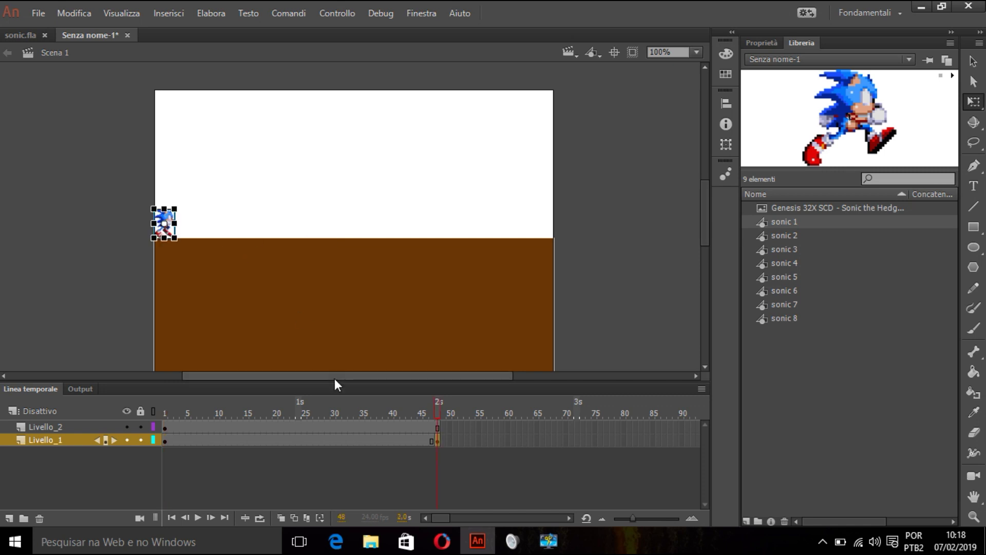
key("shift+comma")
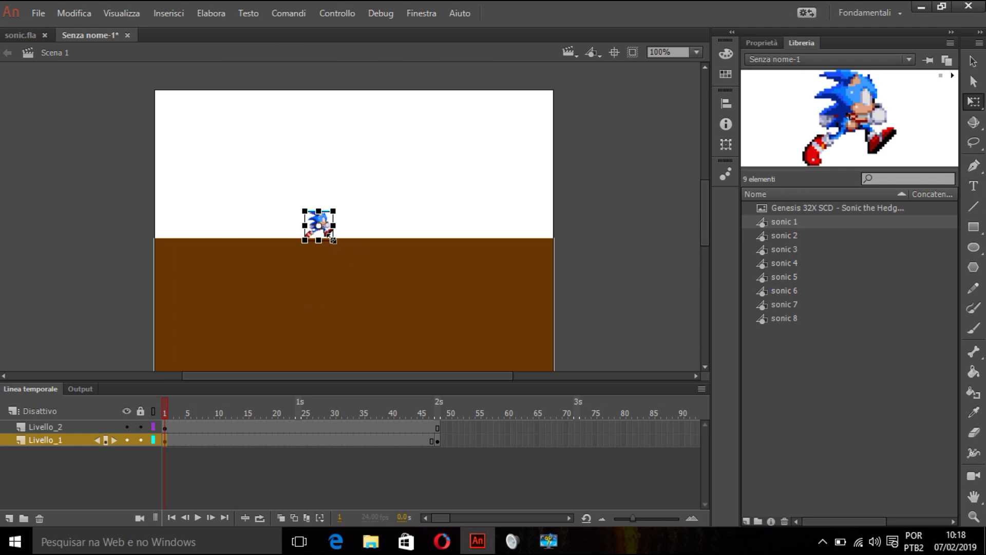
left_click_drag(325, 234, 170, 234)
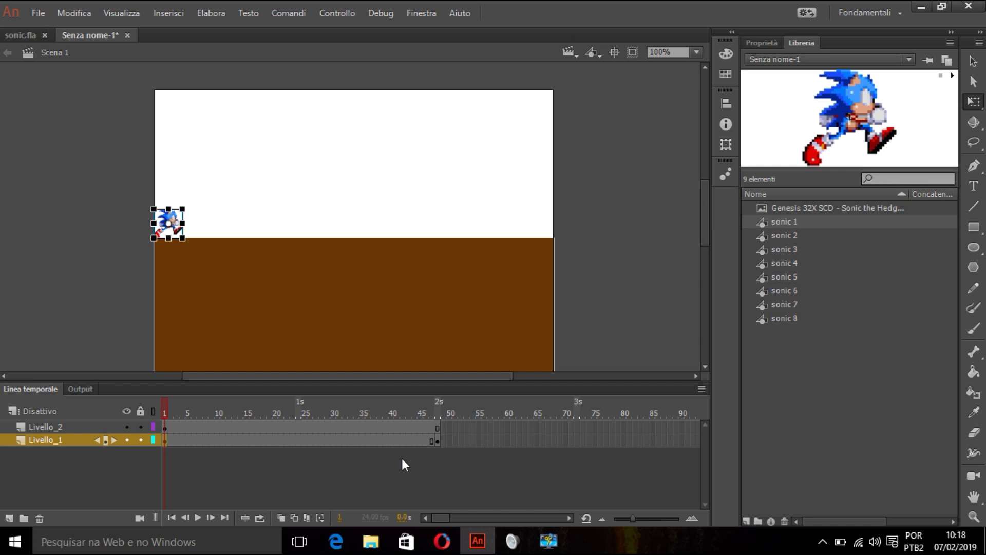
Step: Move the Sonic instance at frame 48 along the ground to the stage's right edge and deselect it
left_click(438, 437)
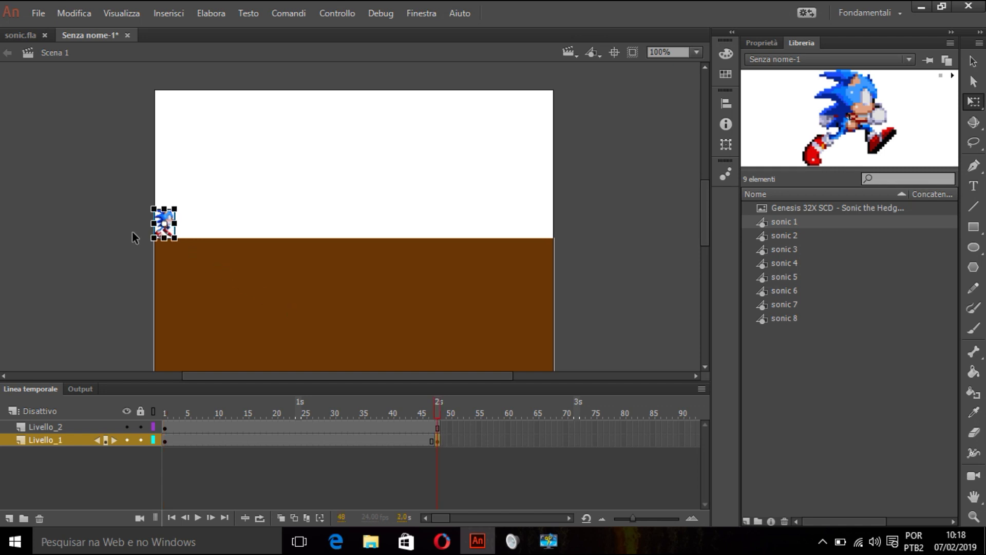
left_click_drag(163, 232, 546, 234)
left_click(594, 230)
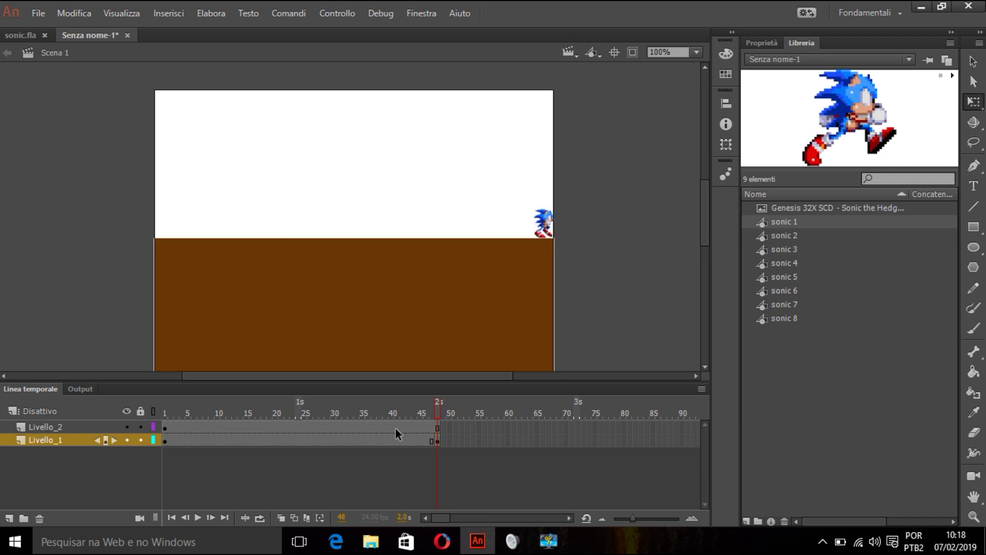
Step: Create a classic tween between the frame 1 and frame 48 keyframes of Livello_1 and play it from the start
left_click_drag(436, 409, 206, 381)
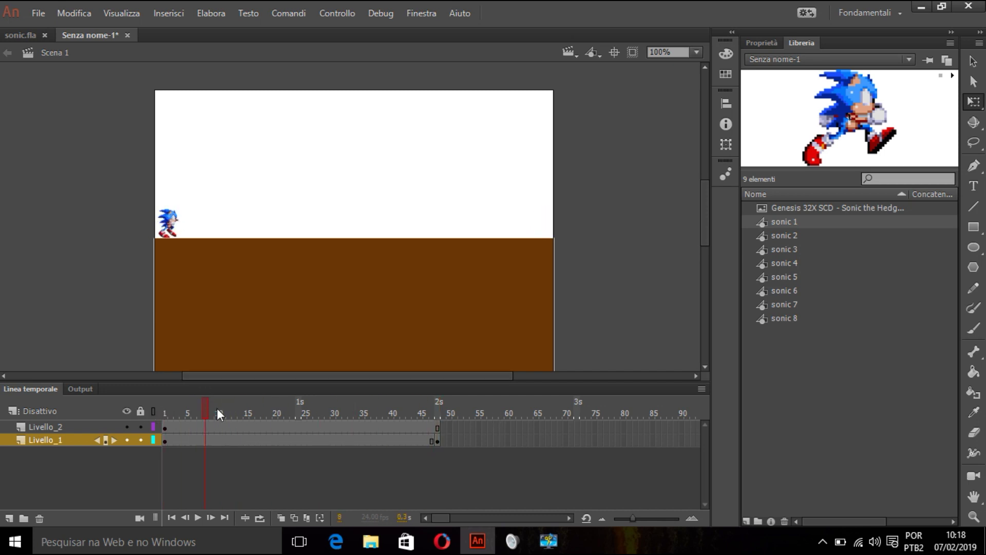
right_click(231, 437)
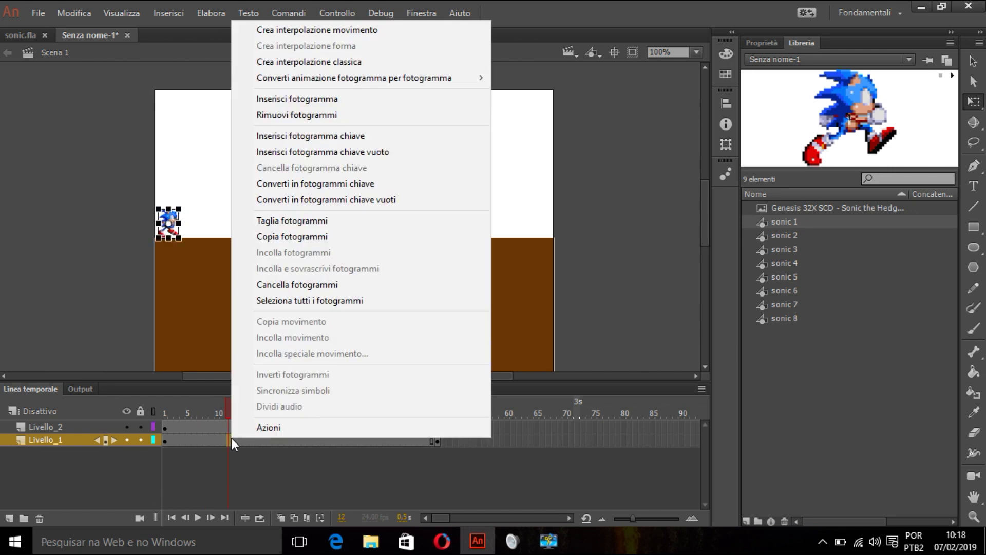
left_click(410, 63)
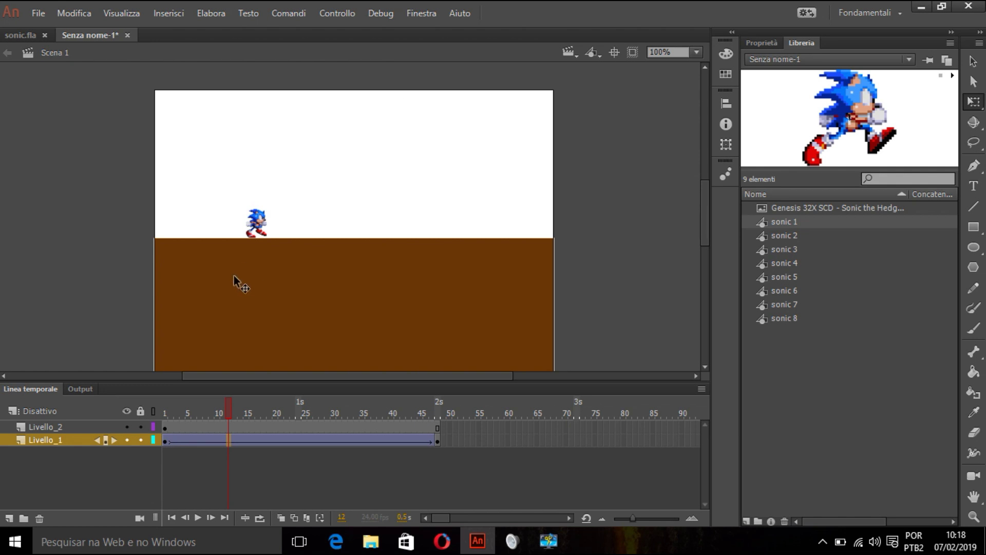
left_click_drag(225, 407, 77, 375)
key("Return")
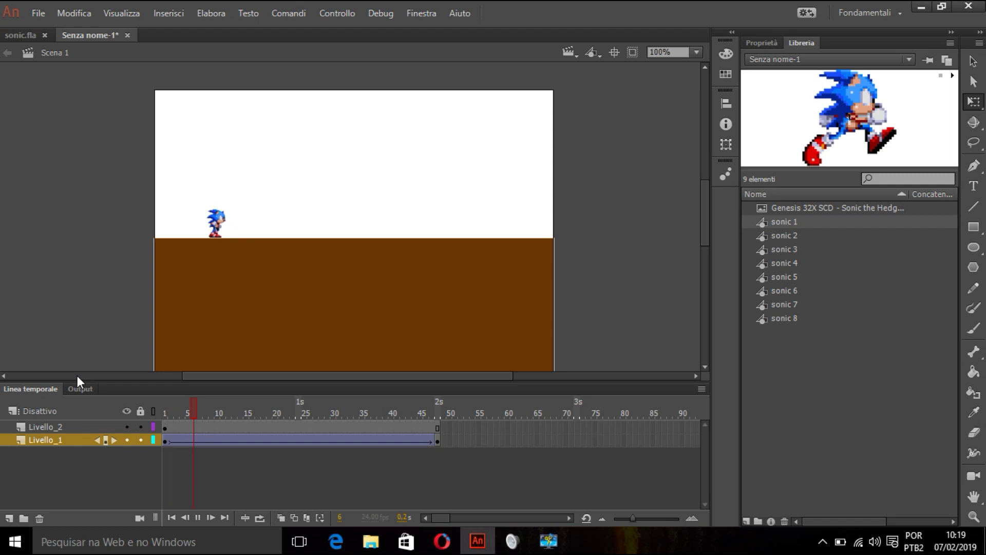
key("Return")
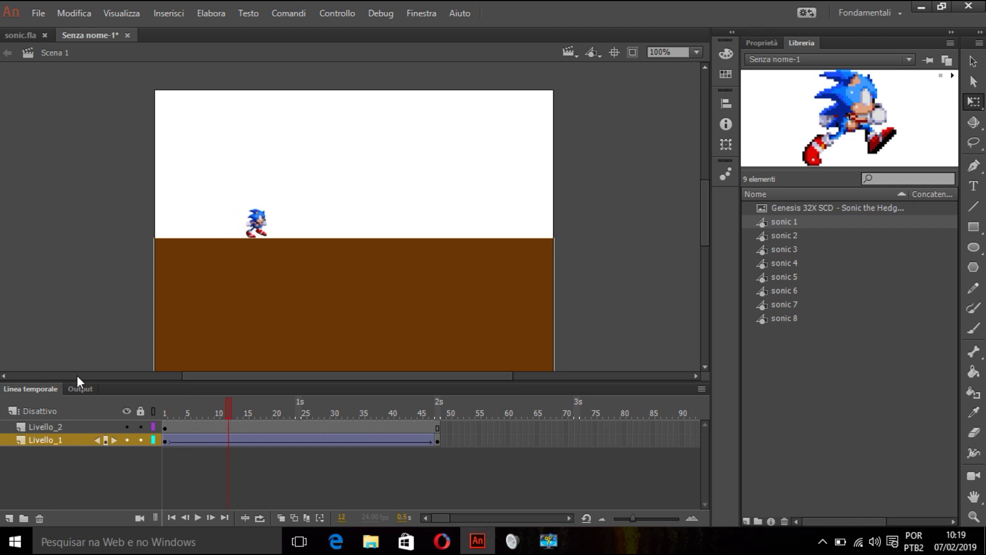
Step: Apply a custom S-shaped ease to the tween, with handles near frame 30 at 0% and frame 20 at 100%, and play it
left_click(165, 441)
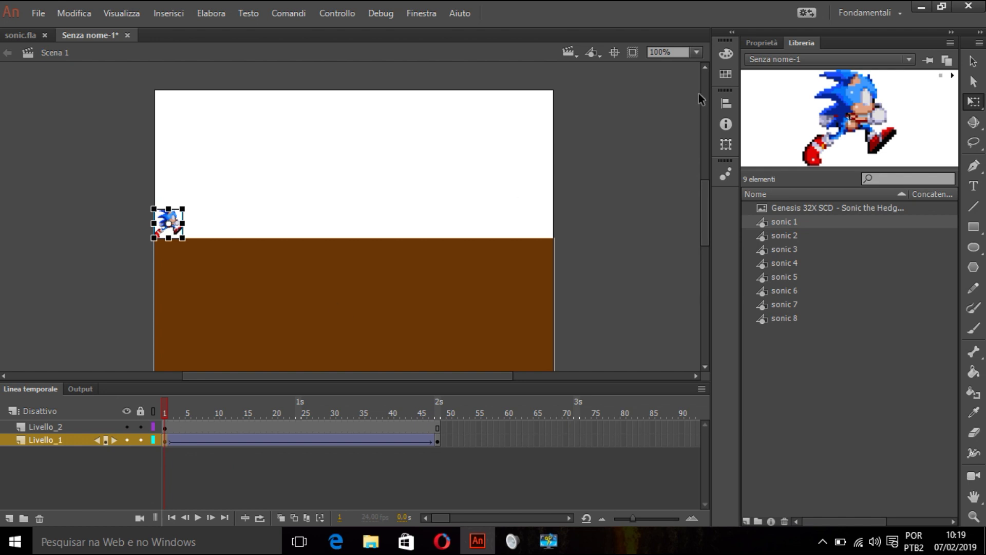
left_click(758, 43)
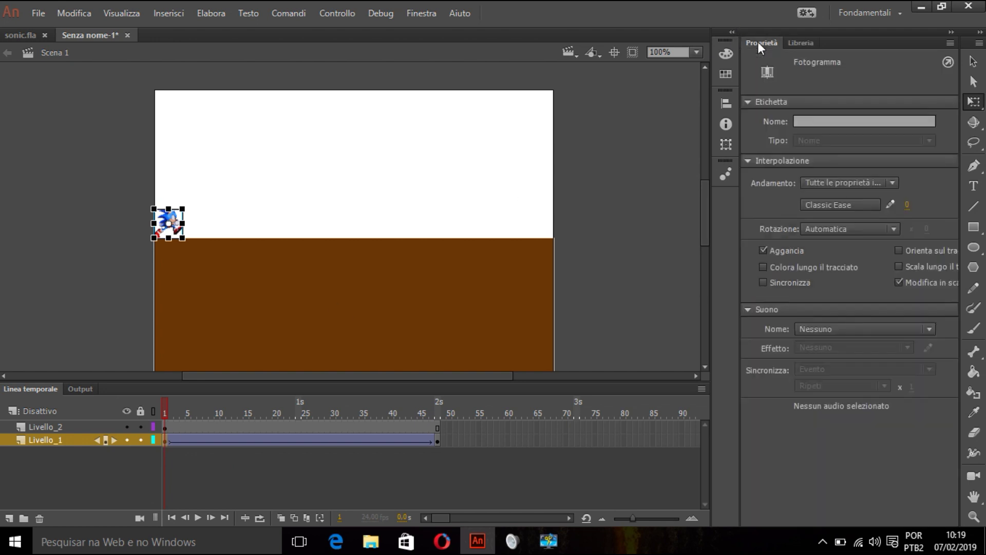
left_click(891, 204)
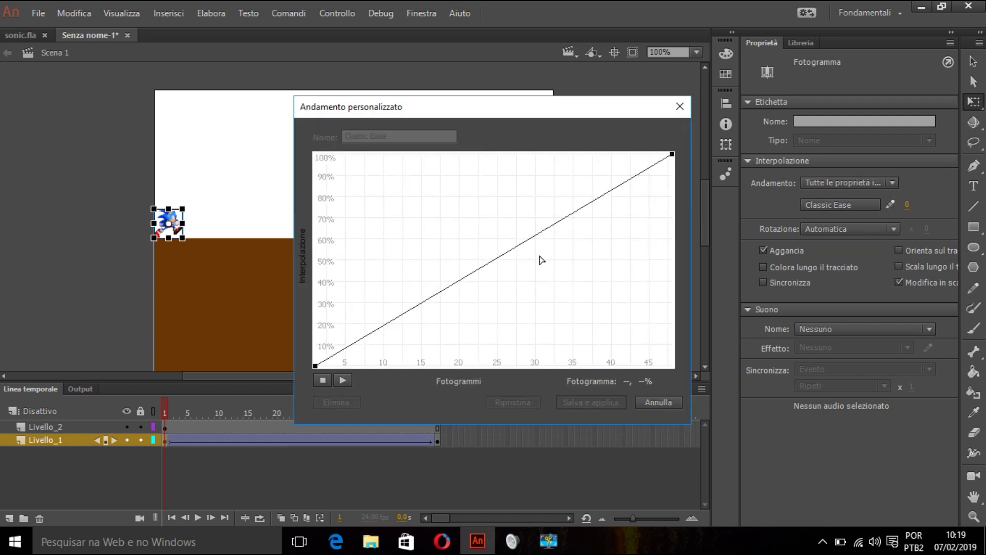
left_click(316, 365)
left_click_drag(438, 302, 534, 365)
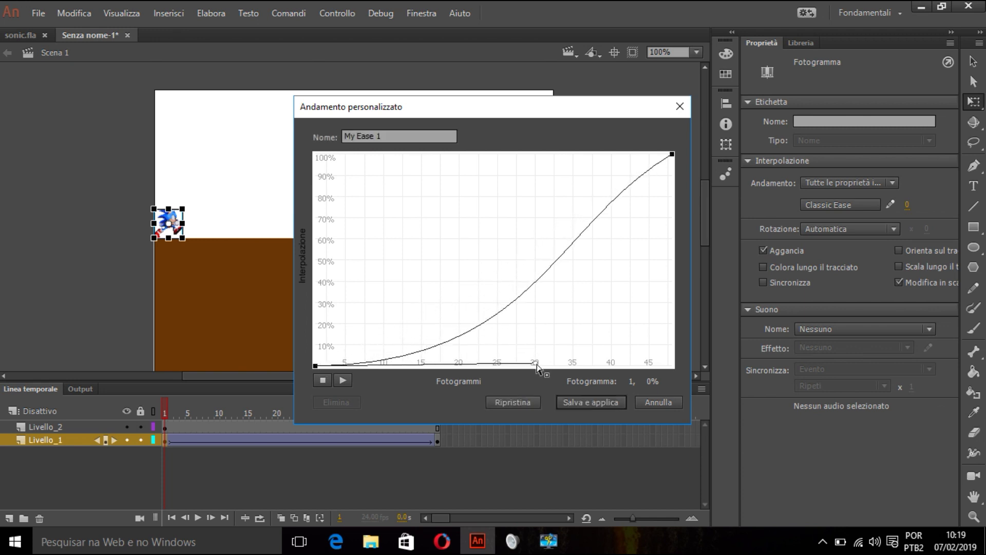
left_click(672, 155)
left_click_drag(552, 226, 460, 156)
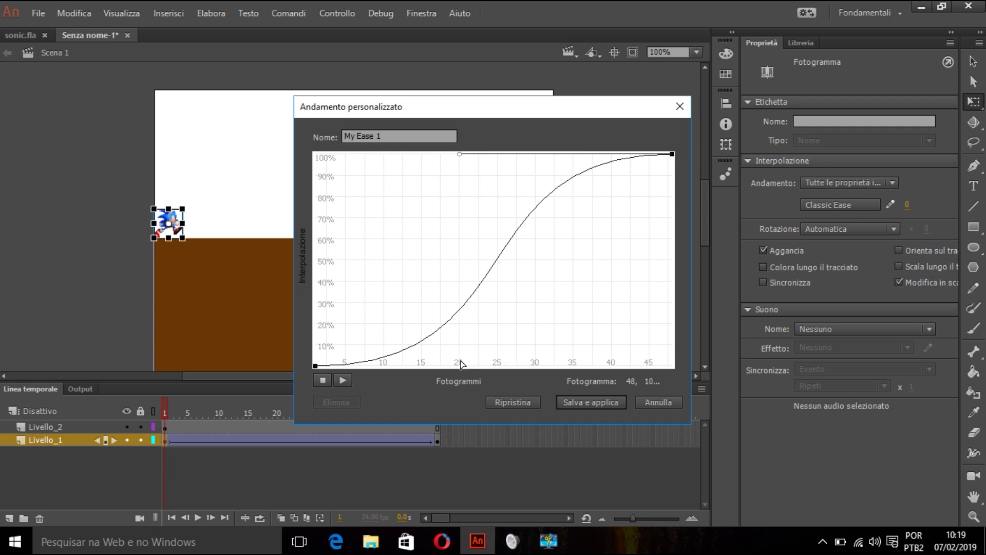
left_click(593, 403)
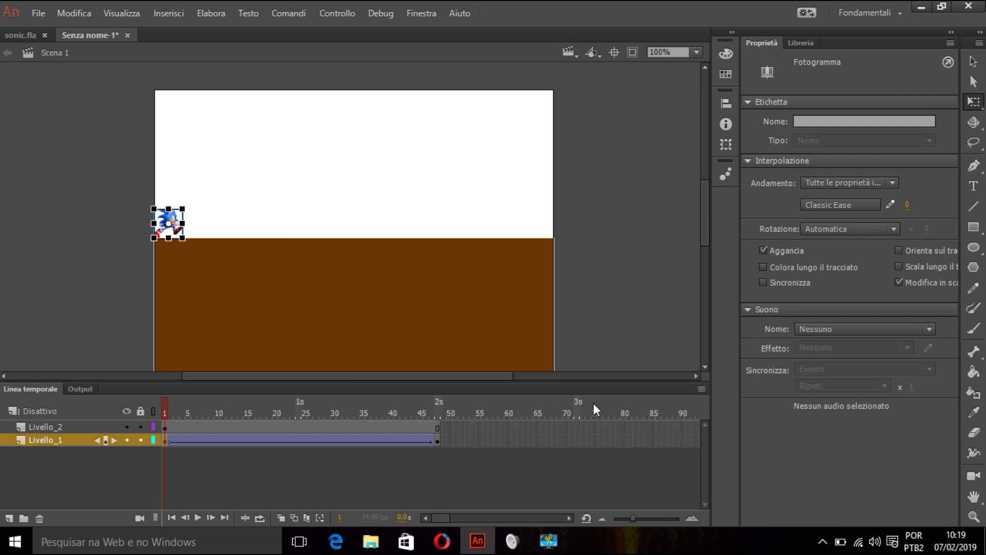
left_click(164, 408)
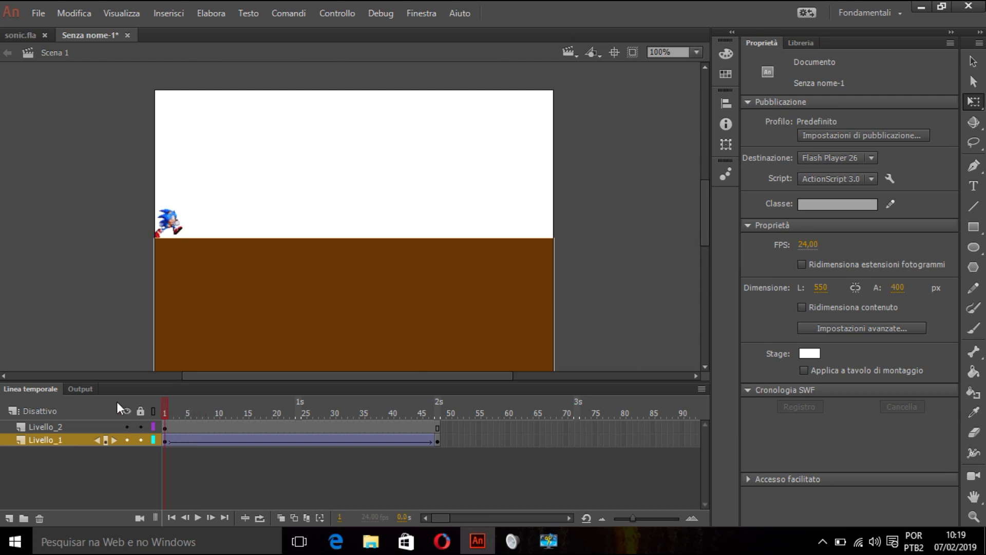
key("Return")
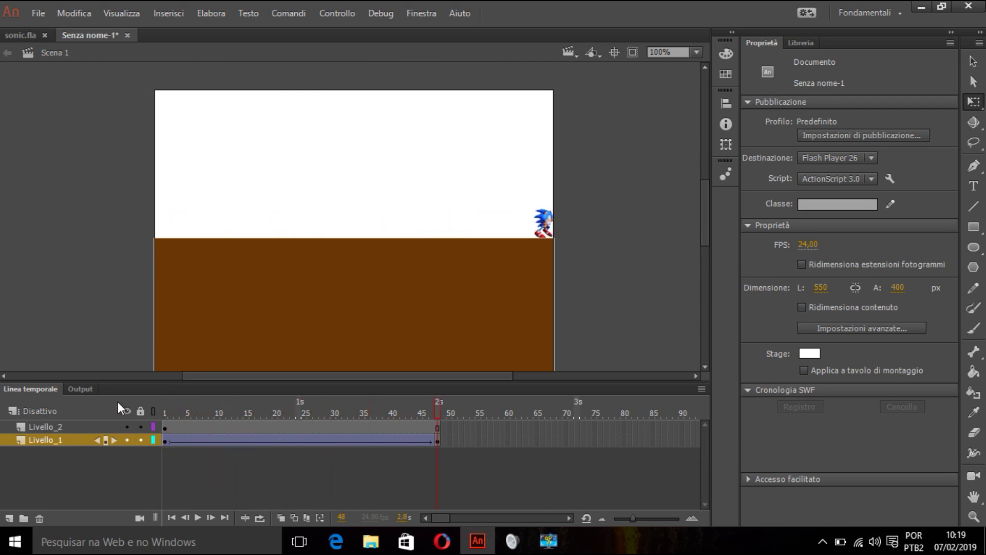
Step: Reshape the tween's custom ease to keep accelerating, with the end handle near frame 34 at about 50%, and apply it
left_click(165, 438)
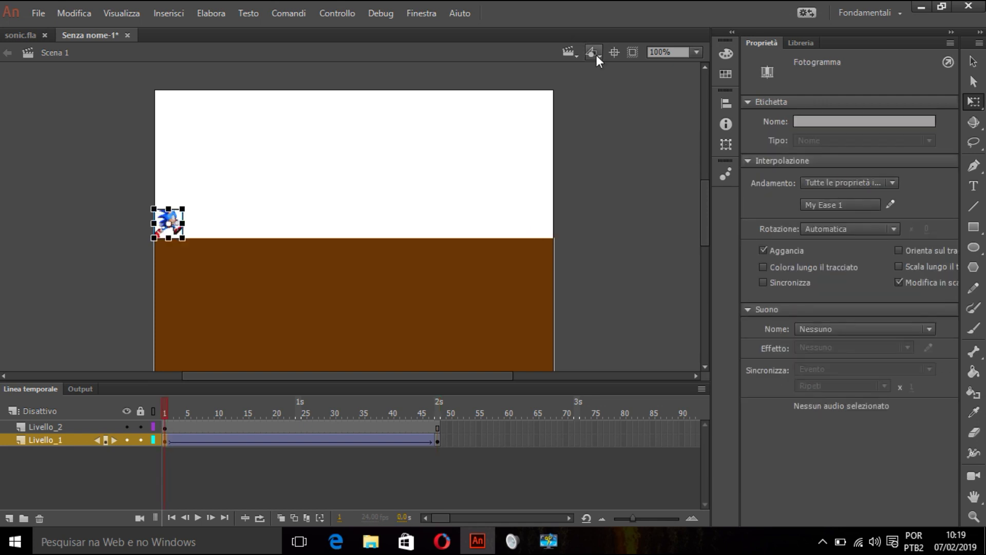
left_click(891, 204)
left_click(673, 154)
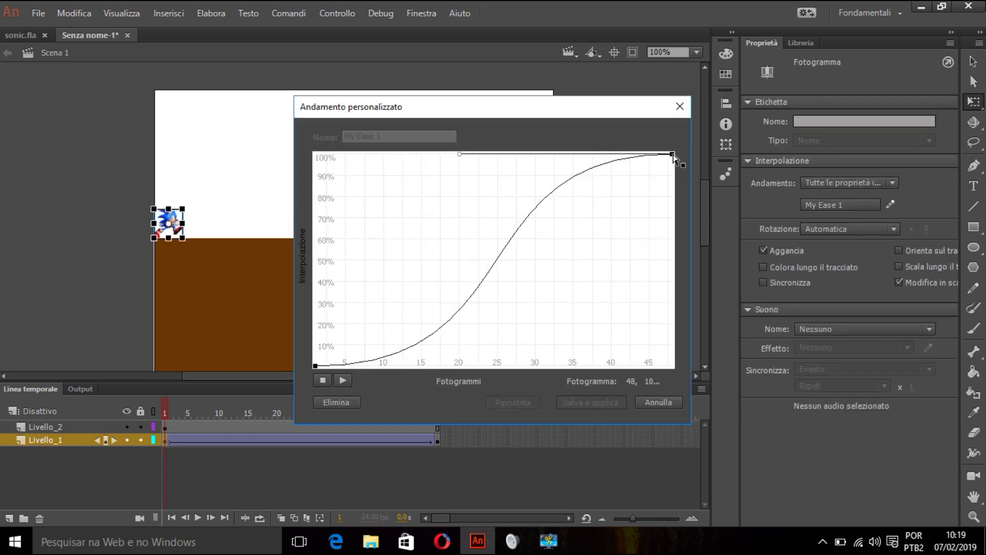
left_click_drag(464, 161, 566, 267)
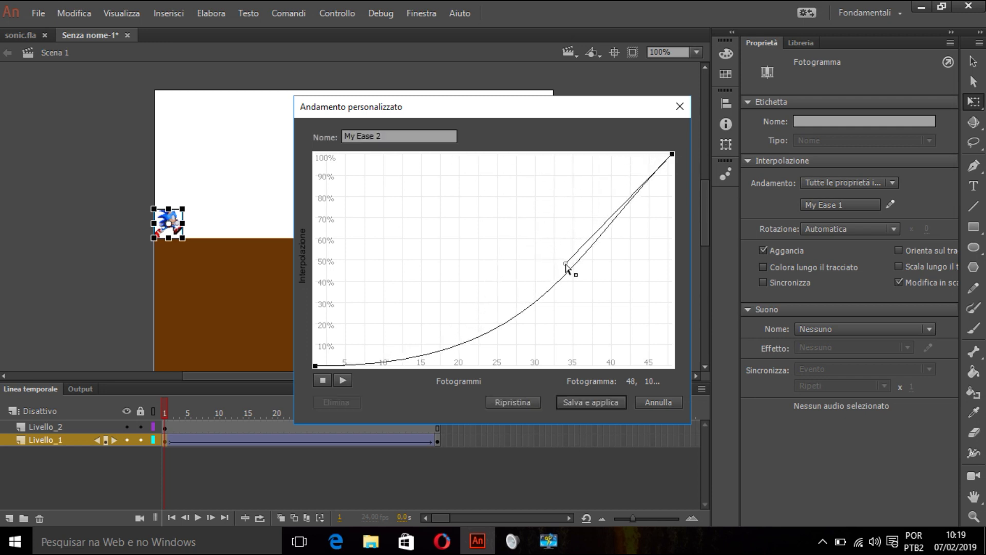
left_click(601, 399)
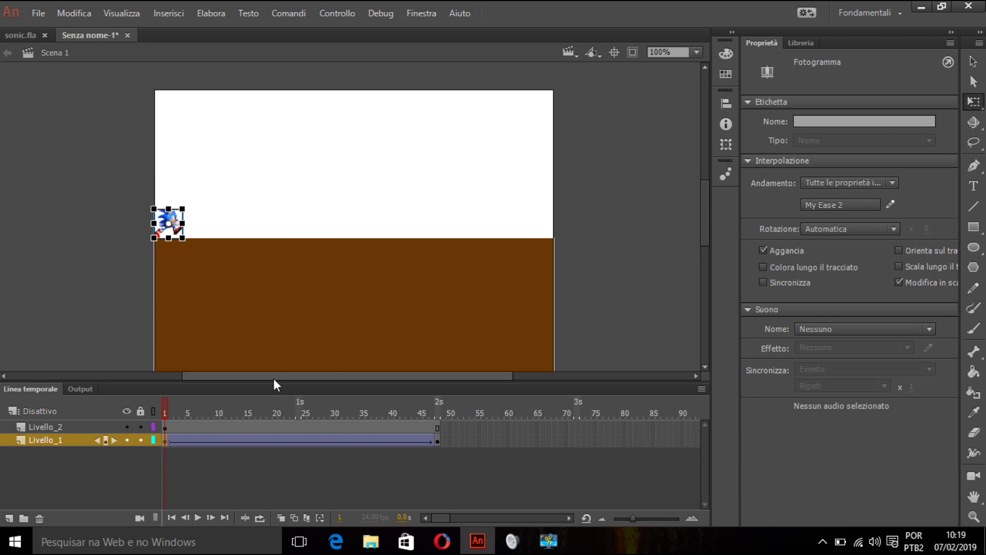
Step: Move Sonic at frame 48 just past the stage's right edge, at about X 566, Y 185, and play the animation from frame 1
left_click(437, 440)
left_click_drag(543, 228, 562, 230)
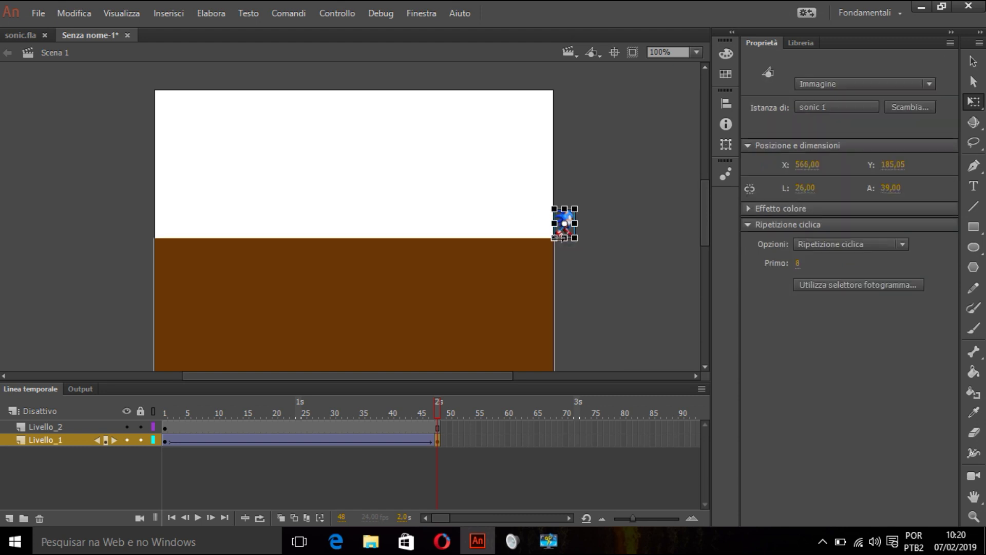
left_click_drag(434, 409, 115, 420)
key("Return")
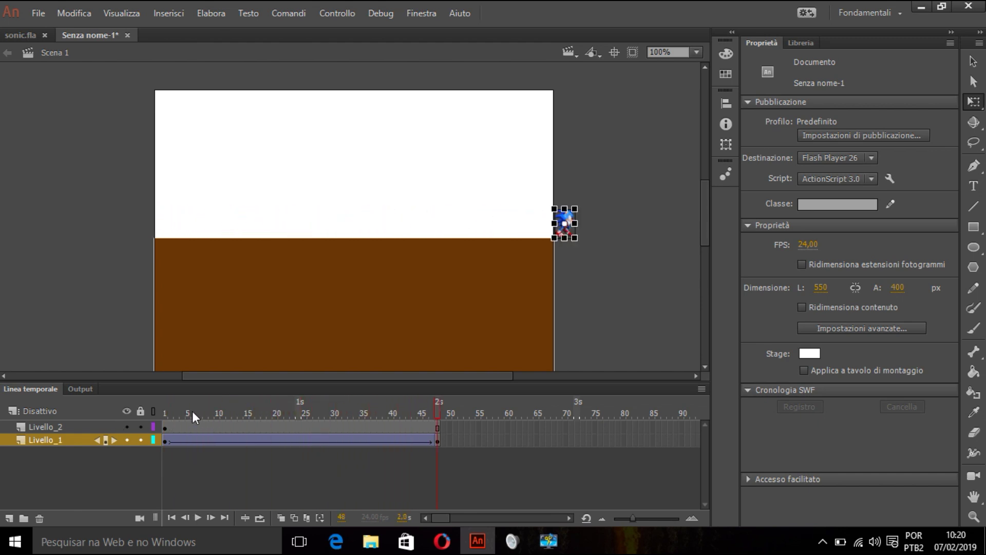
Step: Test the movie to watch Sonic run across the ground, and close the preview window
key("ctrl+Return")
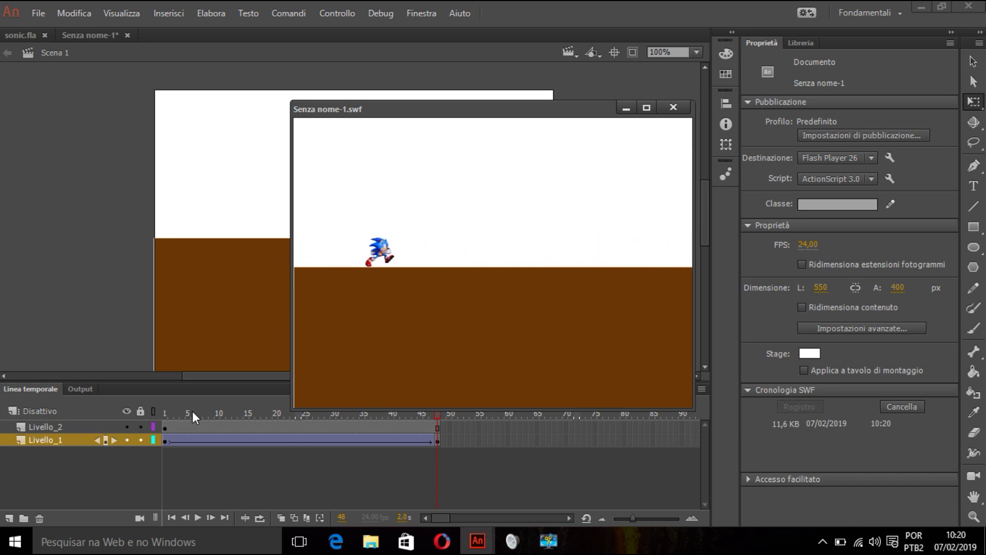
left_click(672, 109)
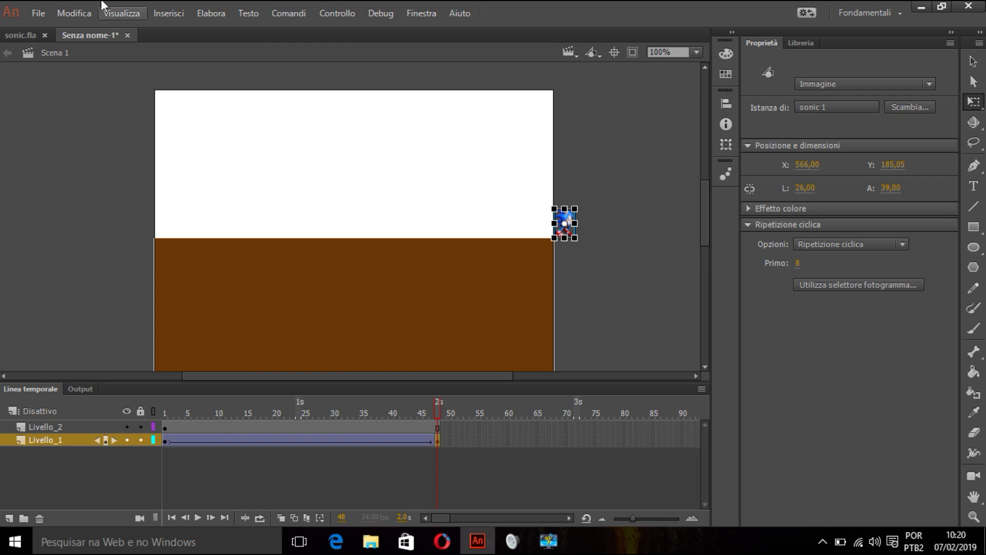
Step: Start an import to the library and preview the sprite images from the Downloads folder in the photo viewer
left_click(34, 12)
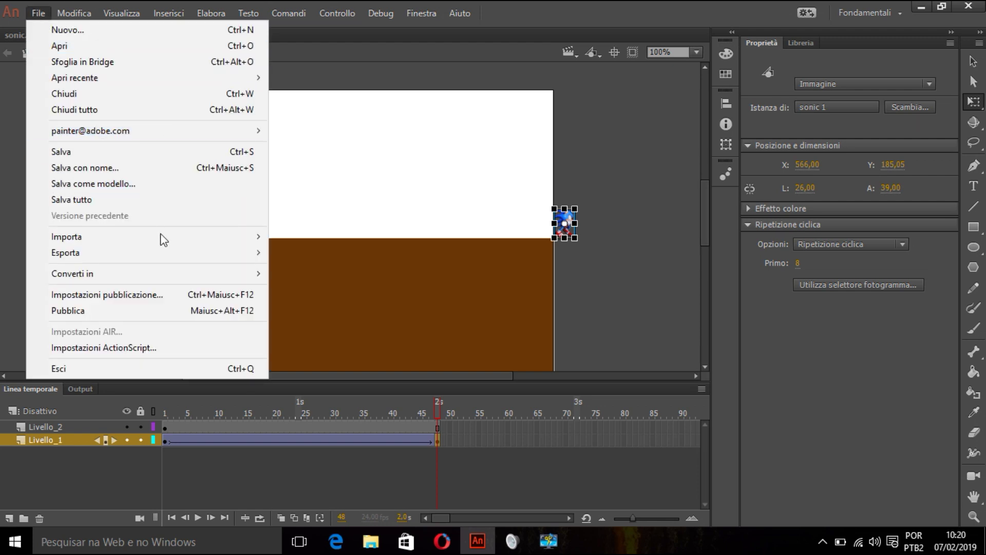
mouse_move(168, 240)
left_click(332, 254)
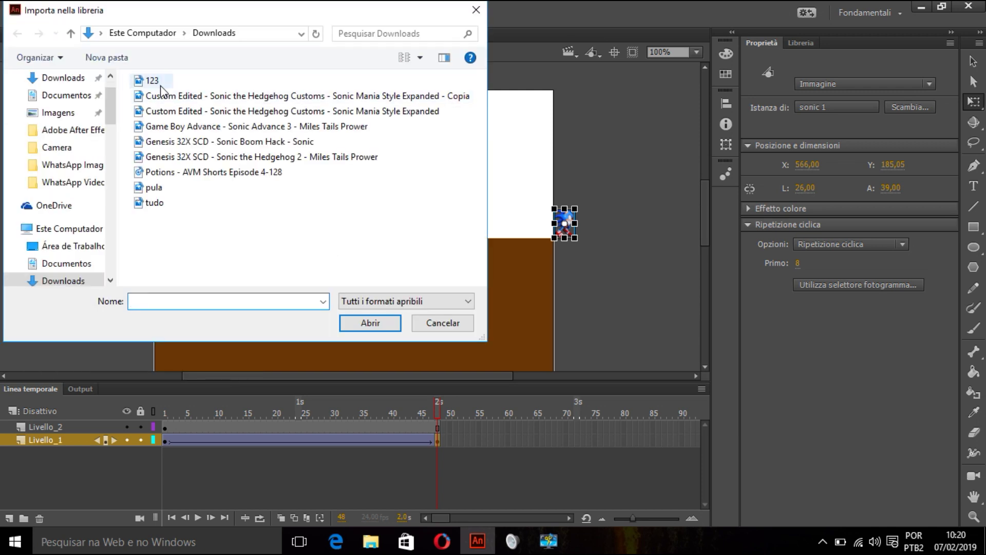
left_click(371, 541)
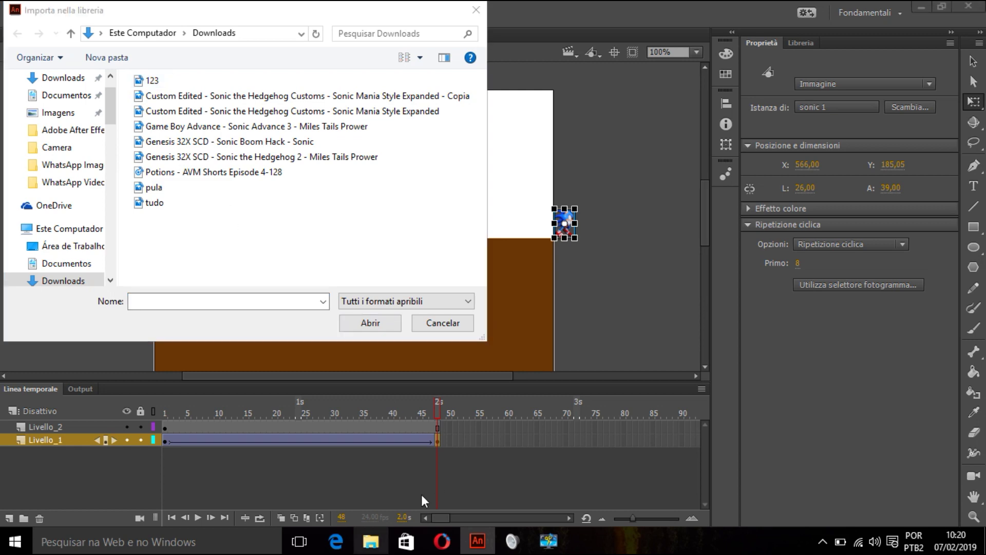
left_click(73, 117)
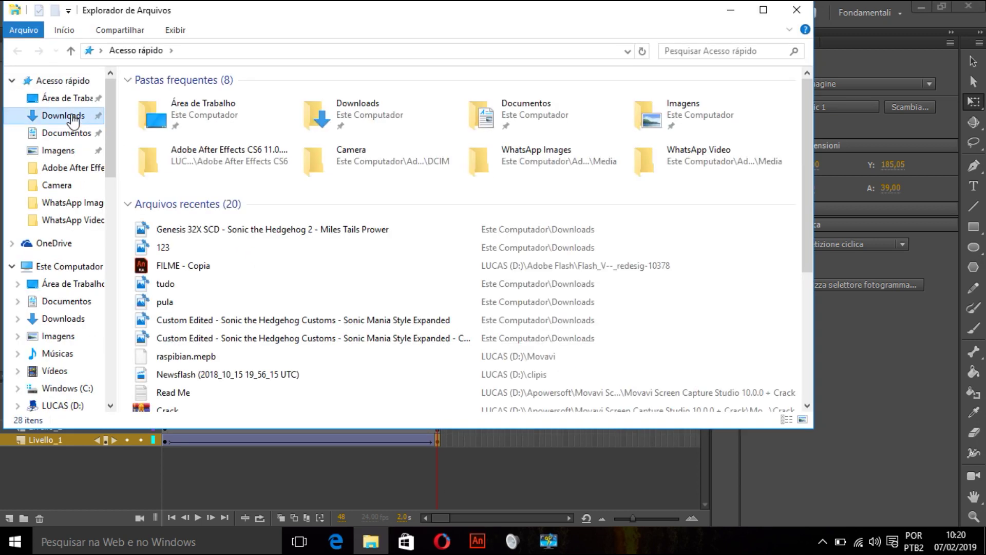
left_click(157, 78)
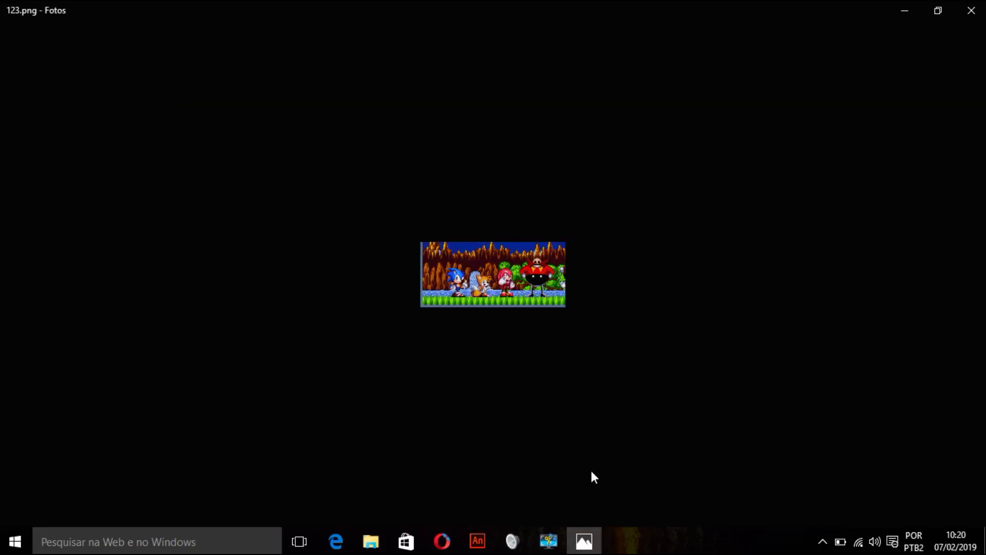
left_click(561, 493)
left_click(561, 494)
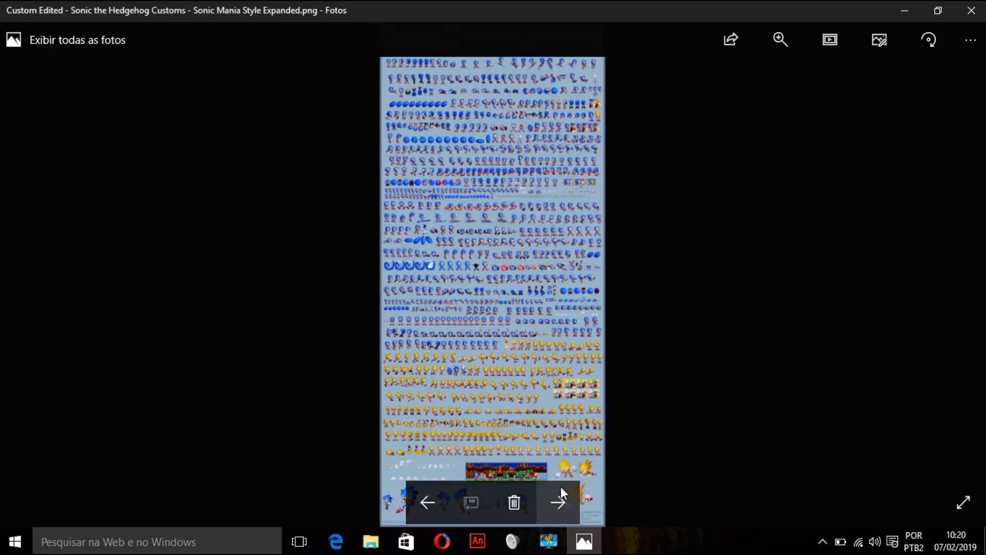
left_click(426, 502)
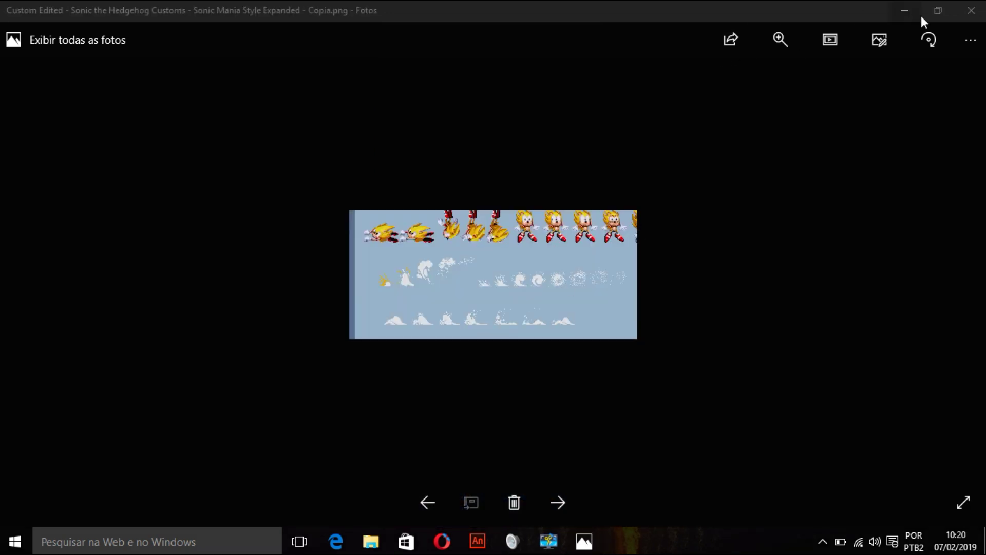
left_click(971, 10)
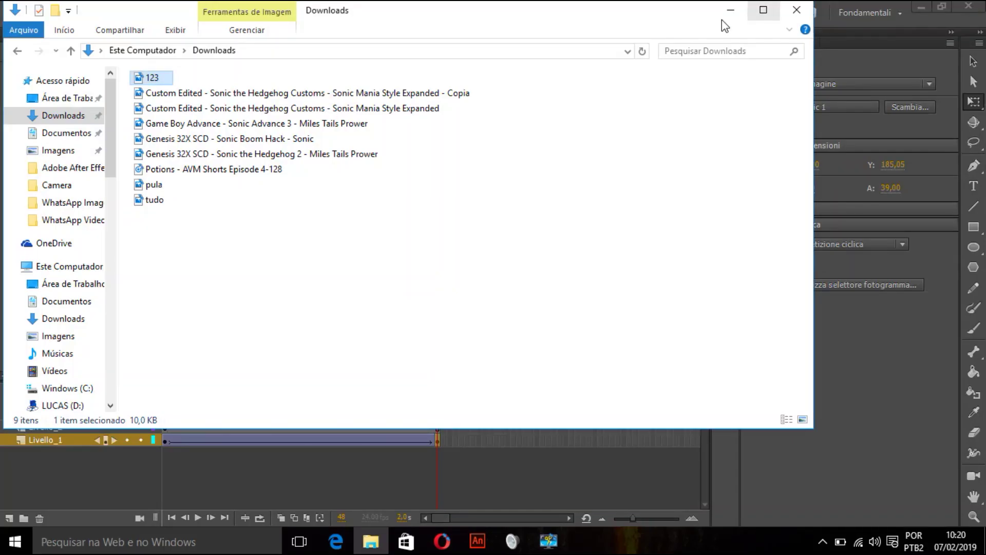
left_click(796, 9)
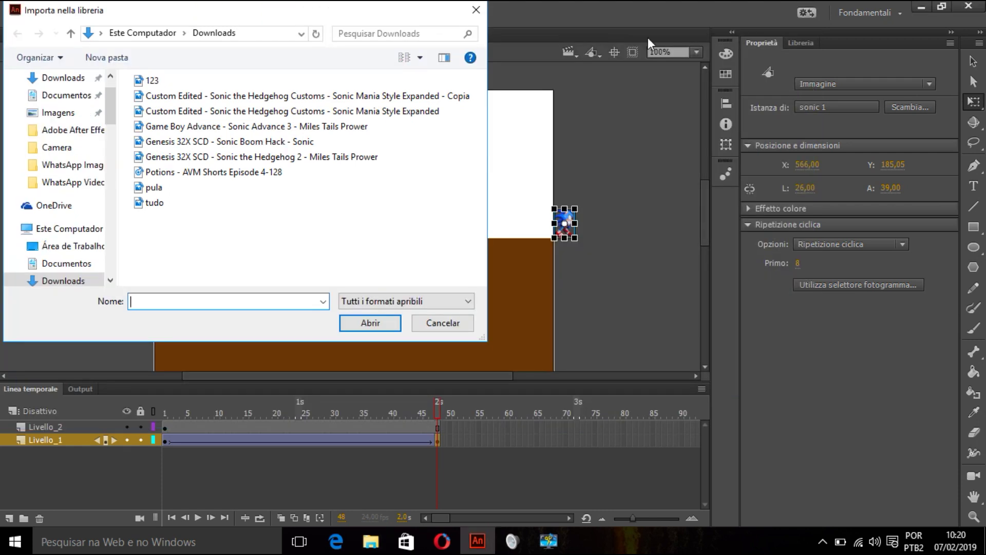
Step: Import the image "Custom Edited - Sonic the Hedgehog Customs - Sonic Mania Style Expanded - Copia" into the library
left_click(414, 95)
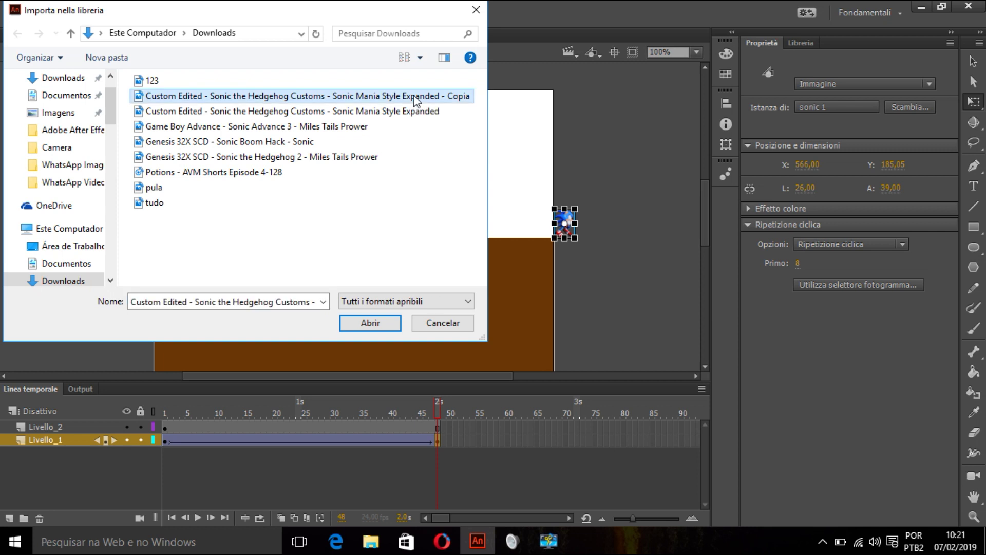
left_click(359, 323)
key("Escape")
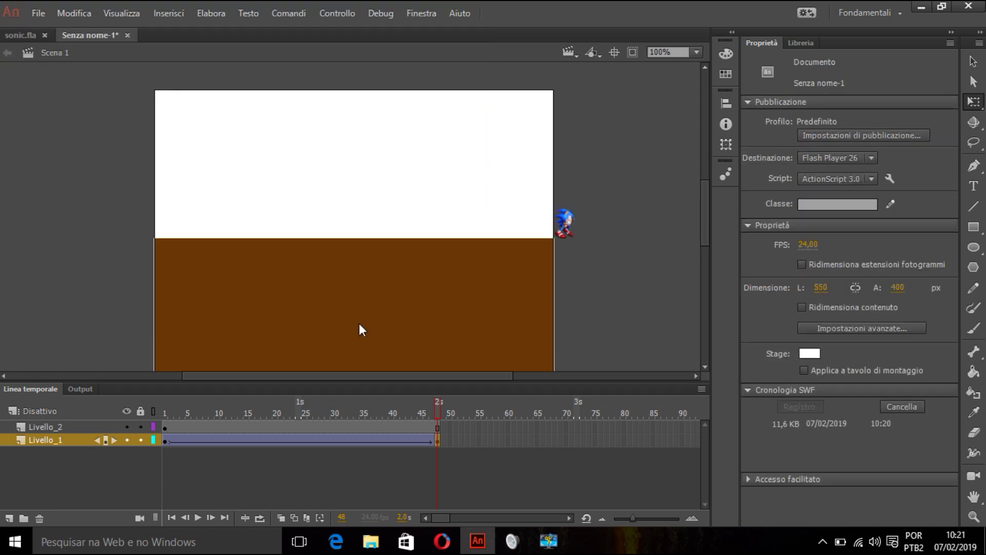
Step: Place the Custom Edited dust sprite sheet from the library on the white upper half of the stage
left_click(807, 43)
left_click(797, 218)
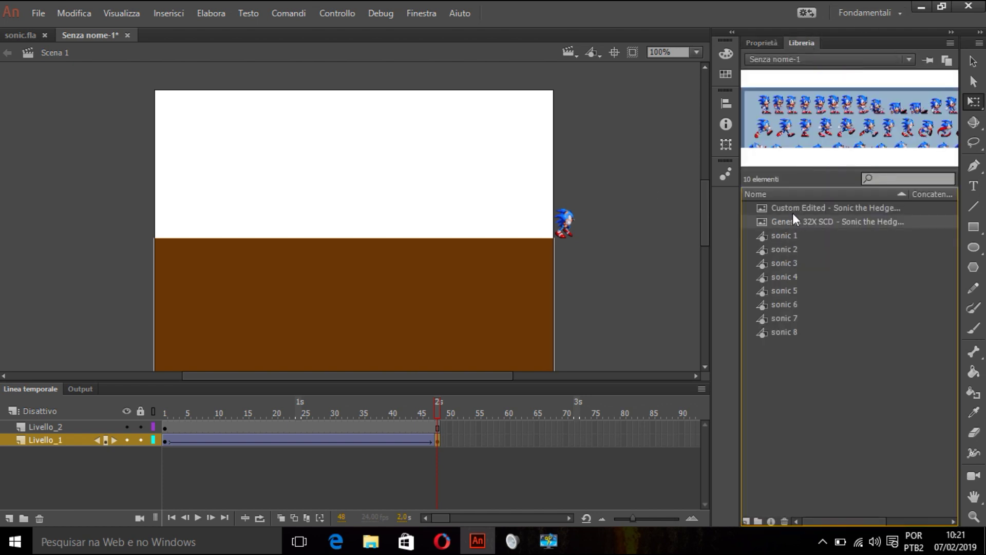
left_click(791, 211)
left_click_drag(298, 169, 248, 177)
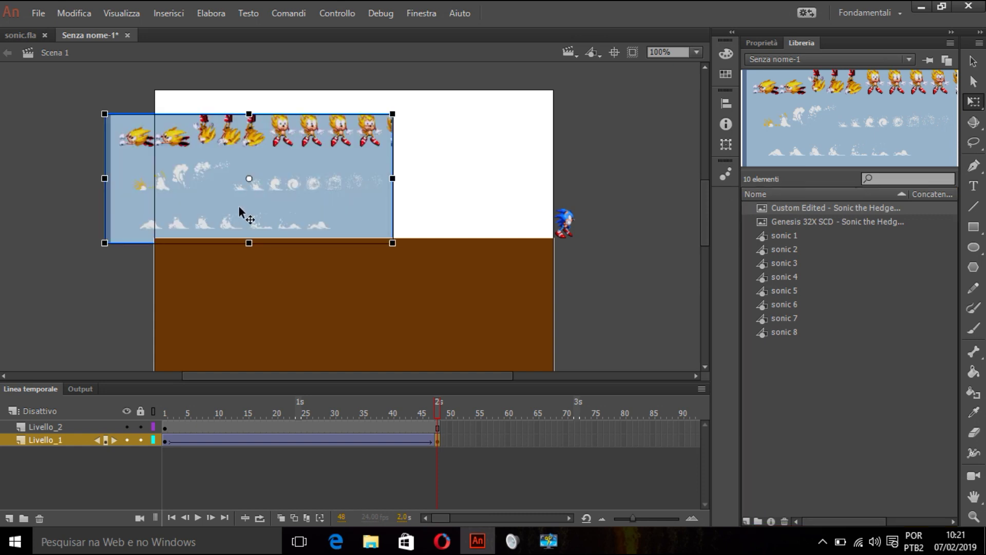
left_click_drag(216, 162, 298, 152)
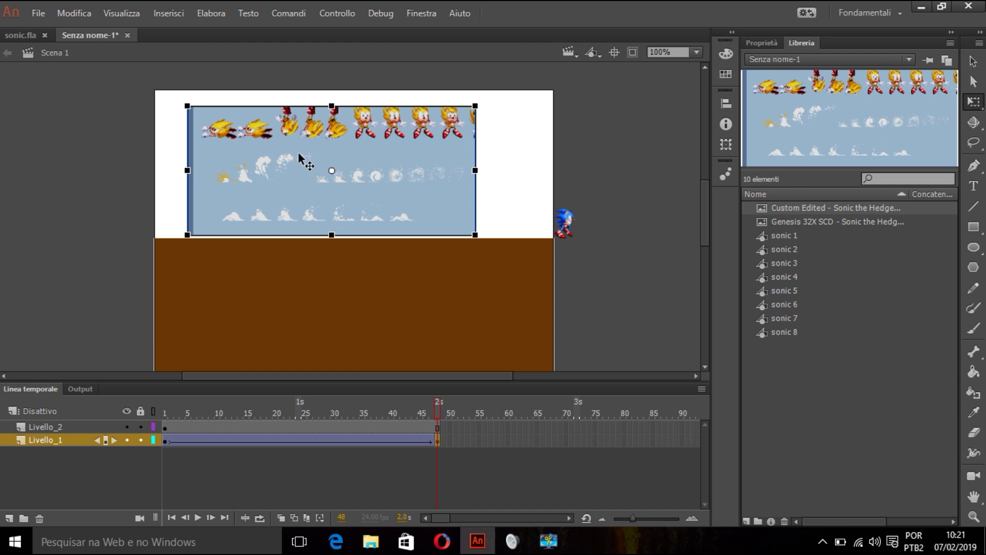
left_click(217, 13)
mouse_move(345, 102)
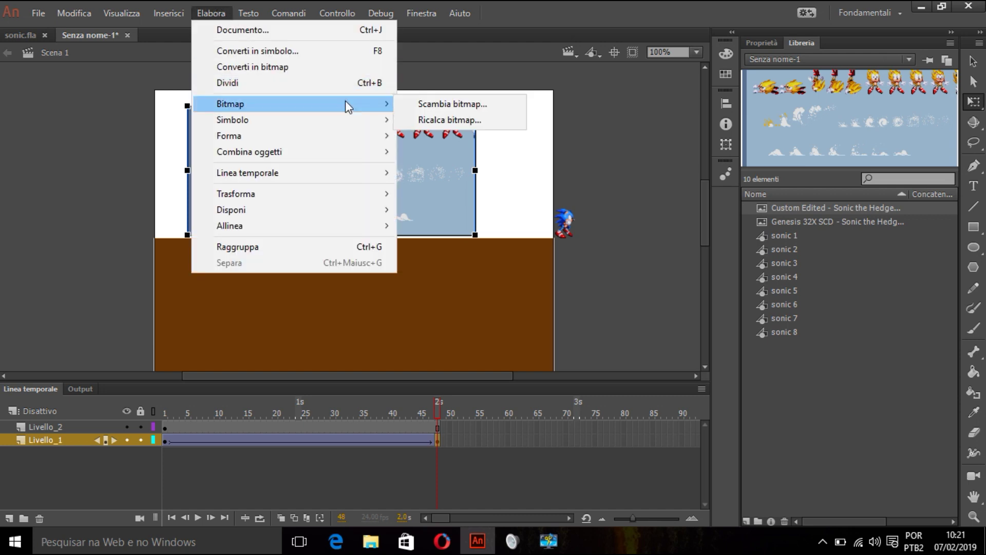
left_click(440, 118)
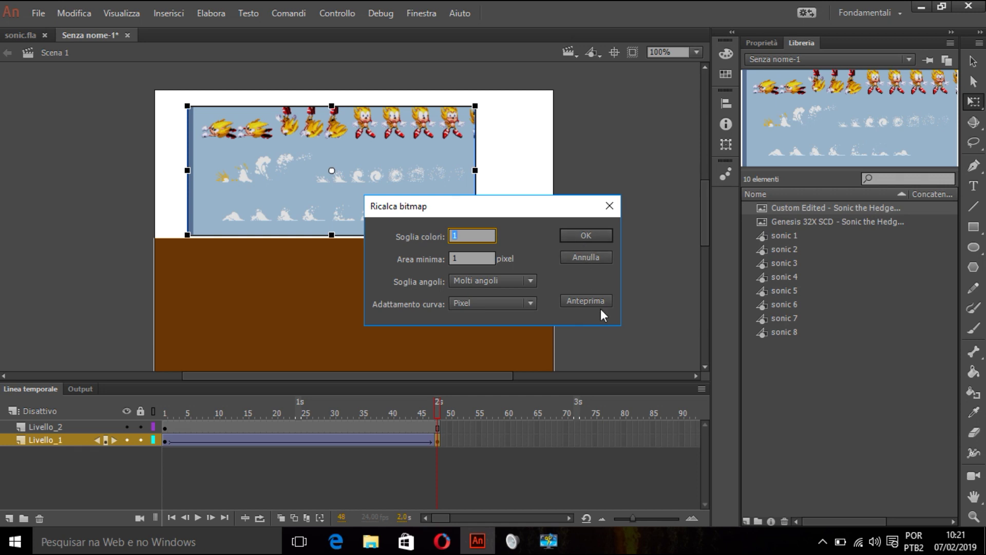
left_click(610, 206)
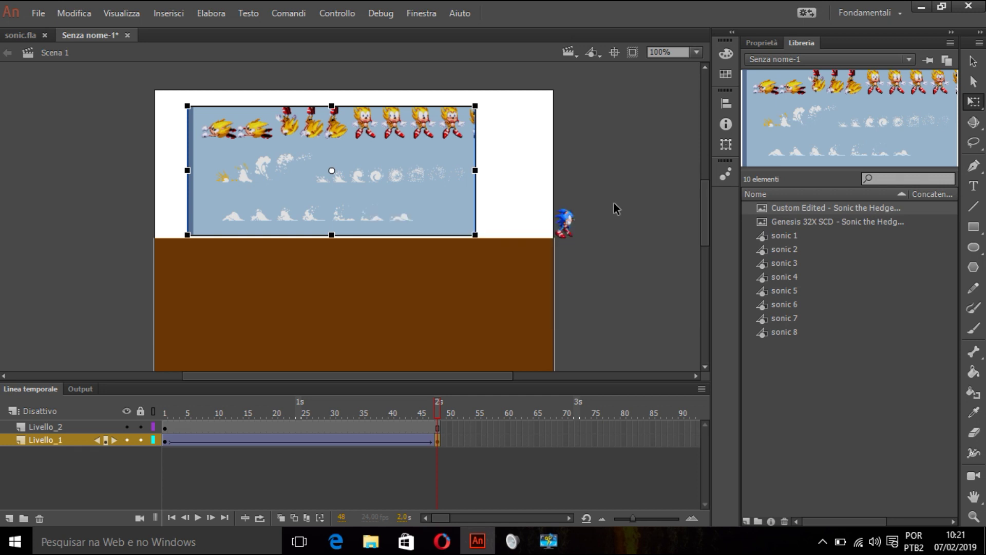
Step: Undo the placement and the library import of the Custom Edited sprite sheet
key("ctrl+z")
key("ctrl+z")
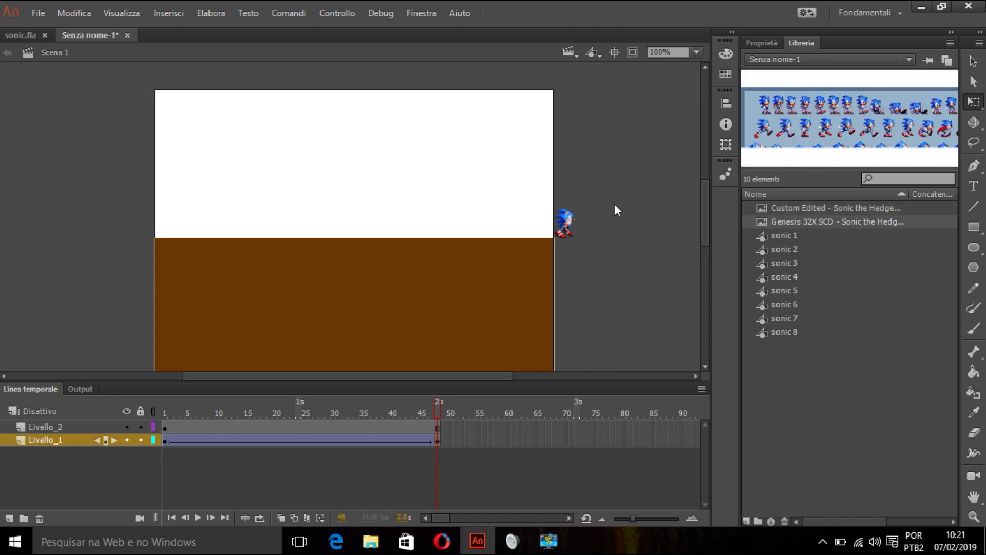
key("ctrl+z")
key("ctrl+z")
key("ctrl+z")
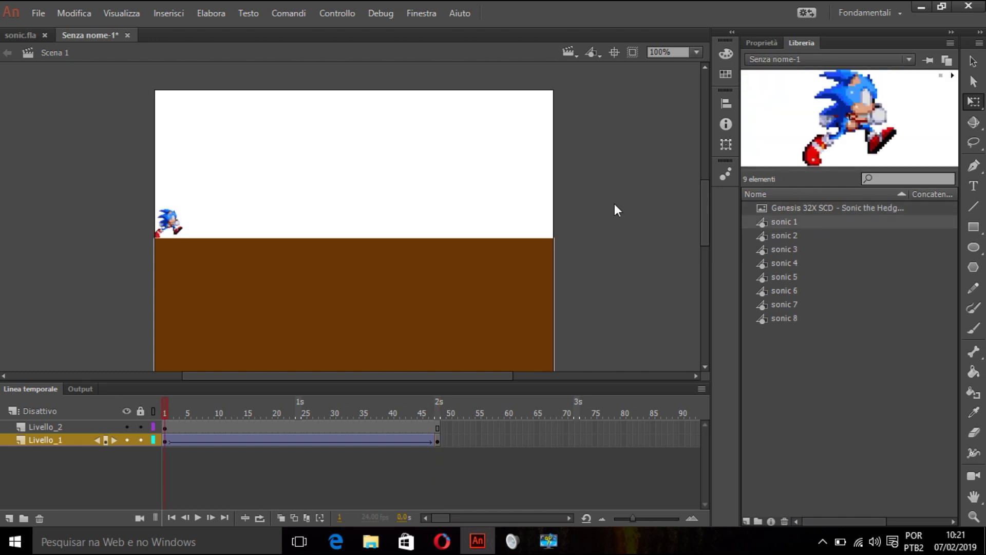
Step: Copy the symbols puera through puera 5 from the sonic.fla library into the Senza nome-1 library and preview puera
left_click(20, 34)
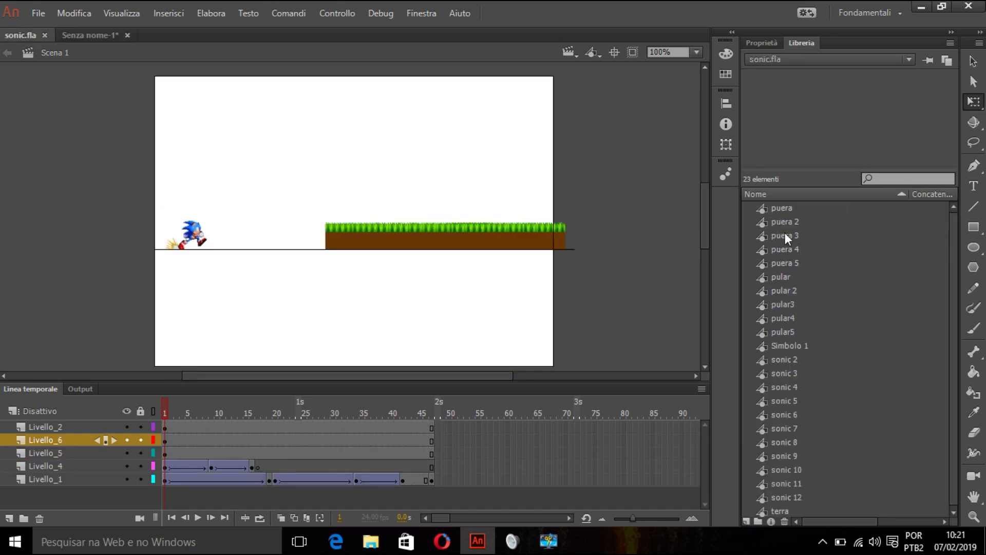
left_click(776, 208)
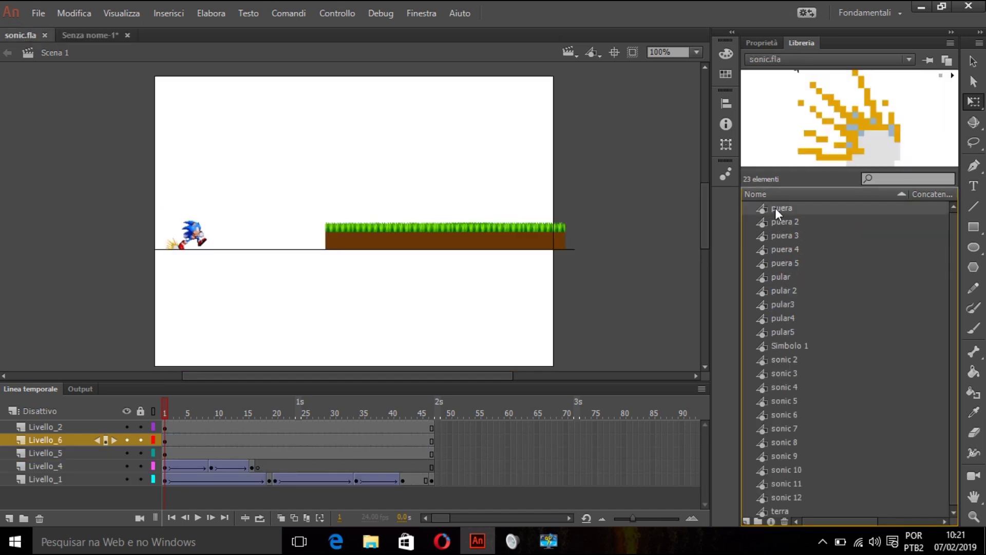
left_click(77, 32)
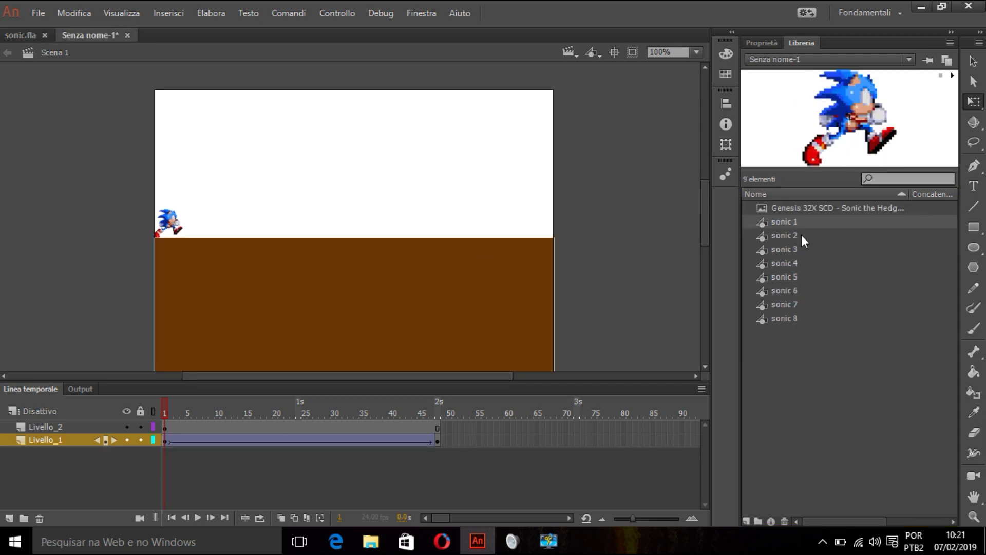
right_click(855, 433)
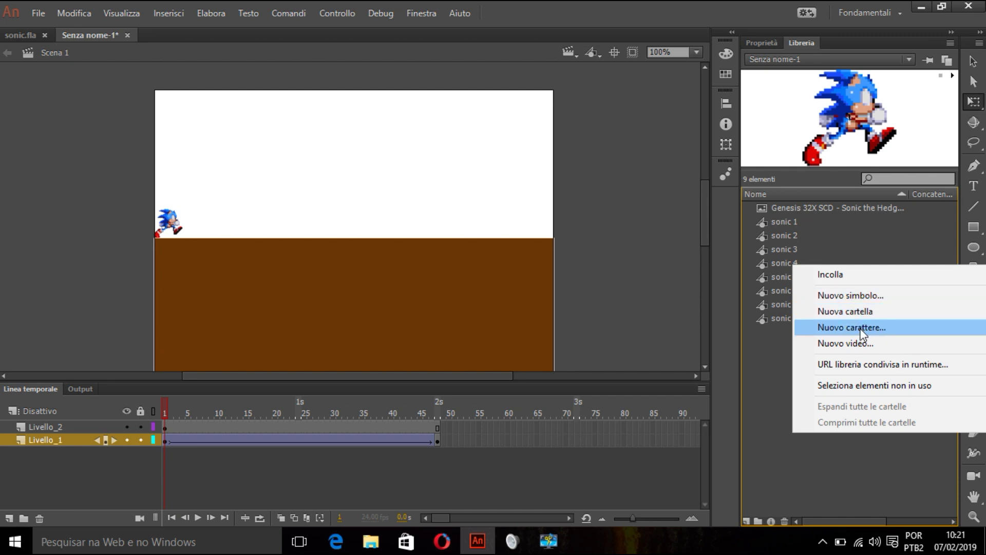
left_click(789, 378)
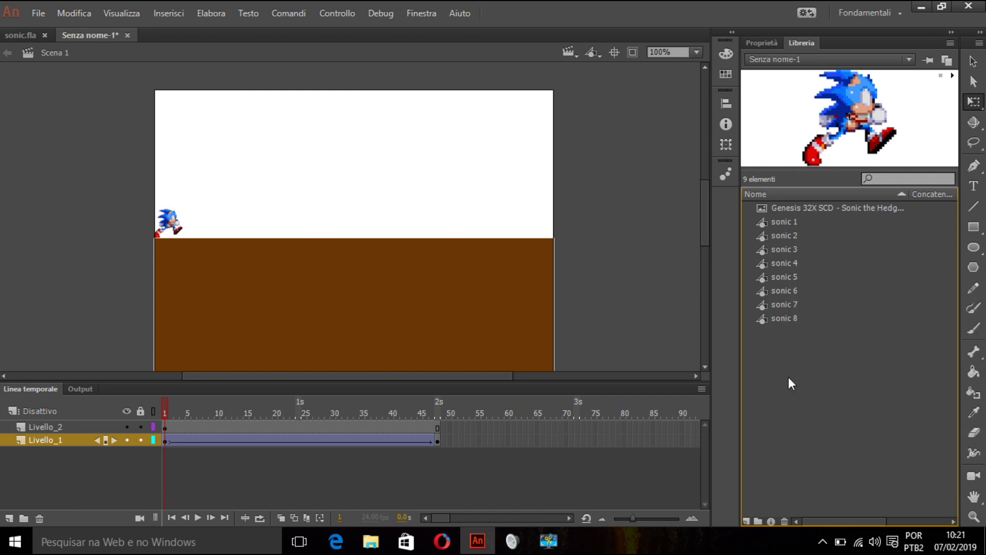
key("ctrl+v")
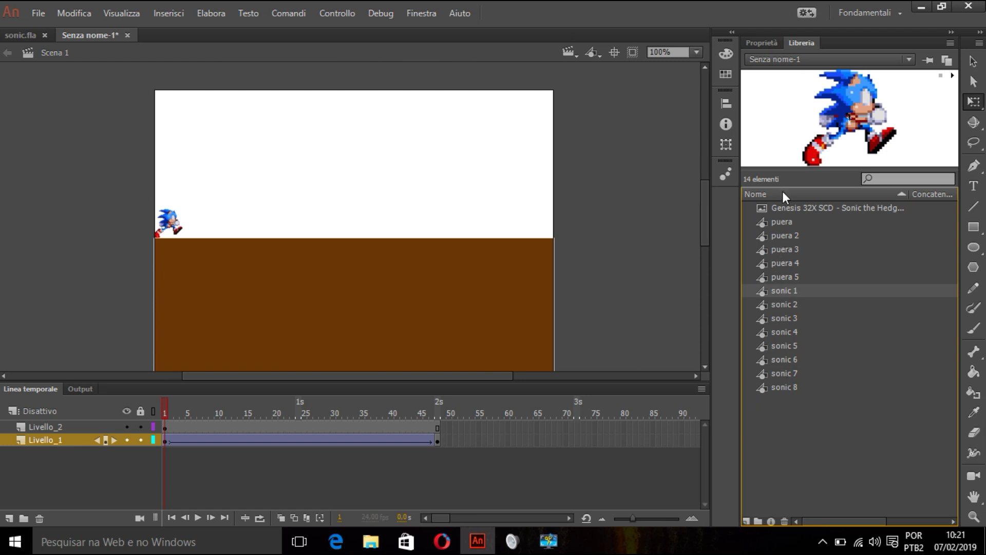
left_click(779, 220)
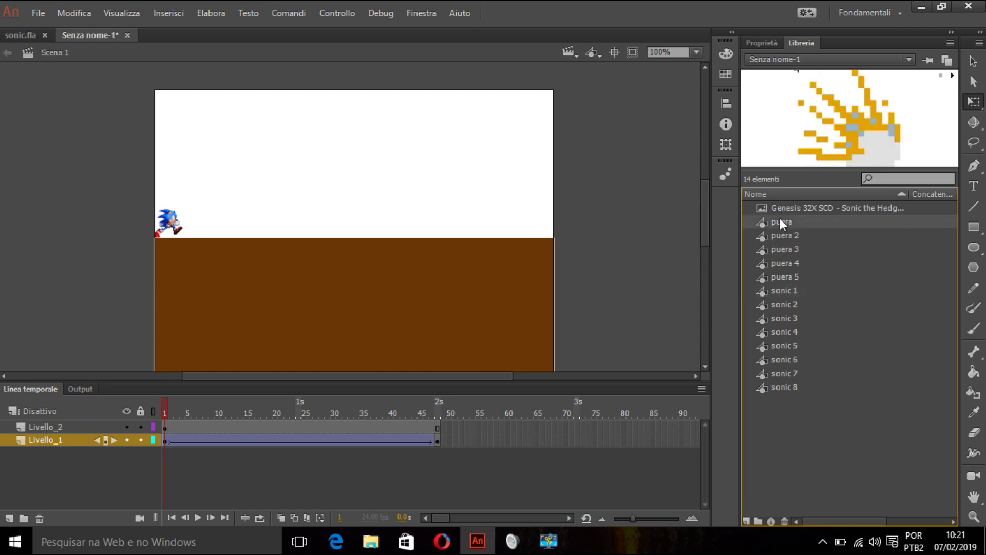
left_click(952, 76)
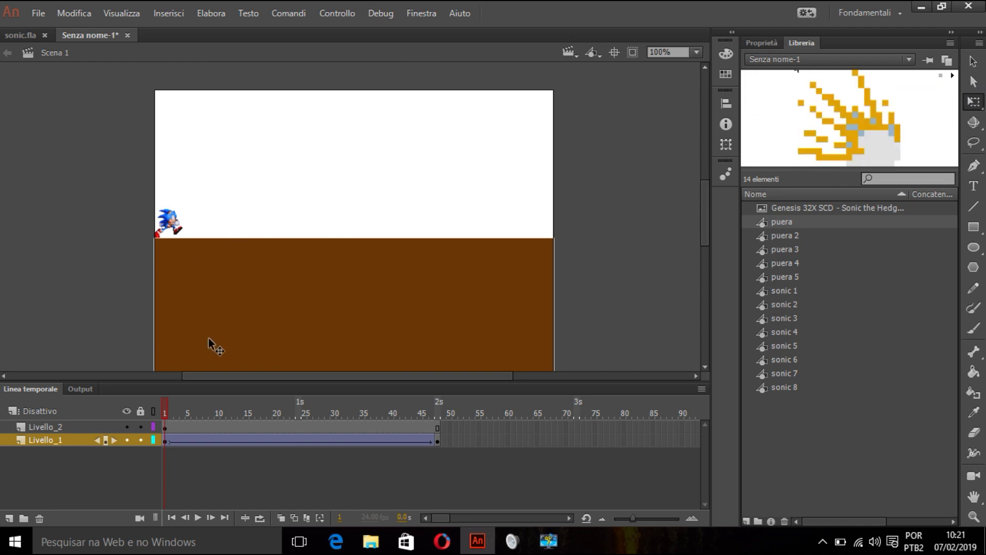
Step: Move Sonic at frame 1 of Livello_1 slightly to the right along the ground, leaving room behind him
left_click(165, 438)
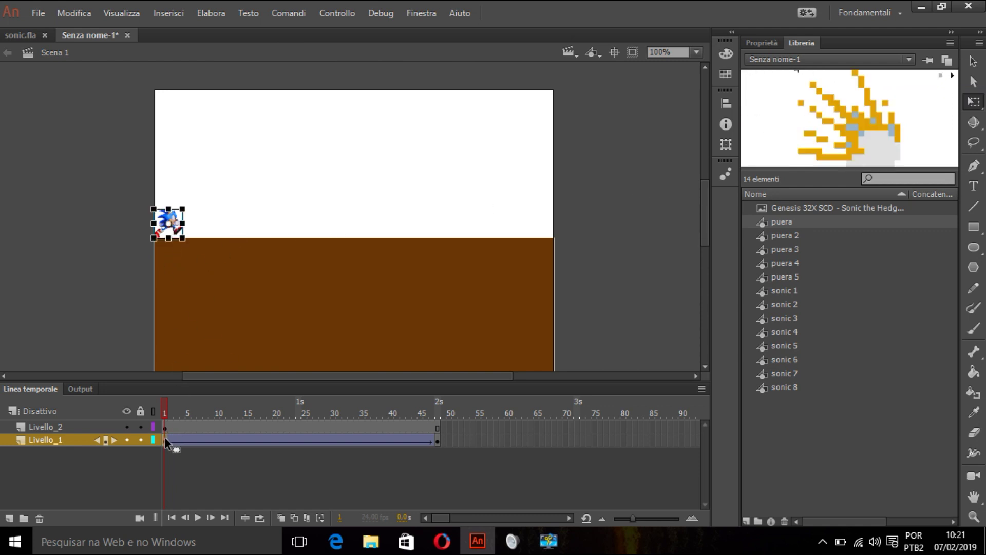
left_click_drag(169, 226, 188, 231)
left_click(782, 221)
left_click_drag(617, 175, 782, 214)
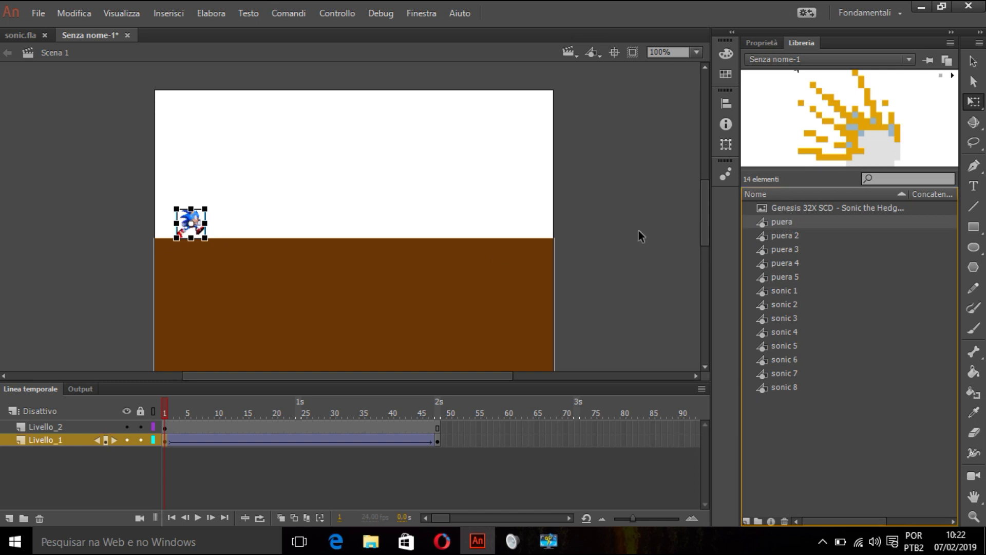
Step: Add a new layer directly above Livello_1 and place the puera symbol on it behind Sonic, near the stage's left edge
left_click(9, 518)
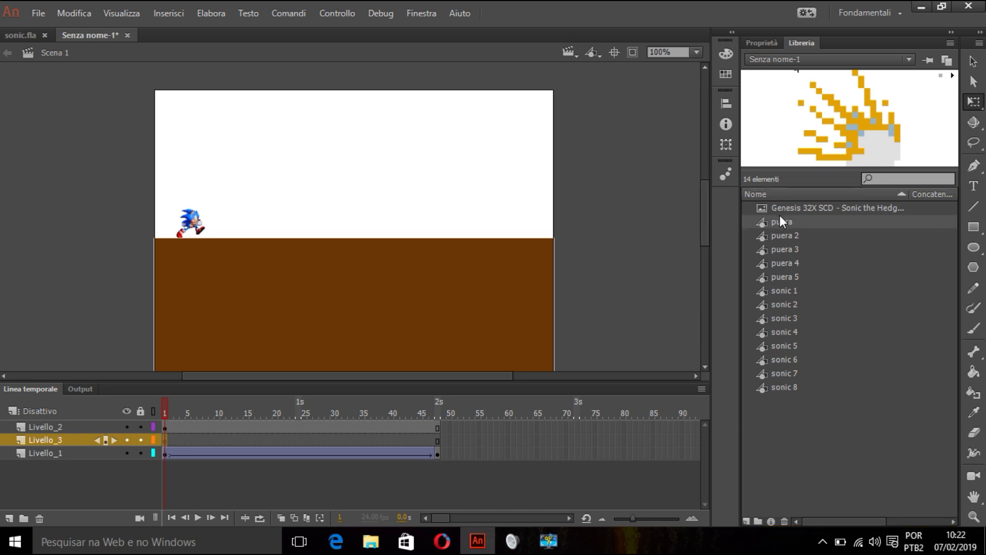
left_click_drag(780, 221, 600, 158)
left_click_drag(322, 146, 162, 226)
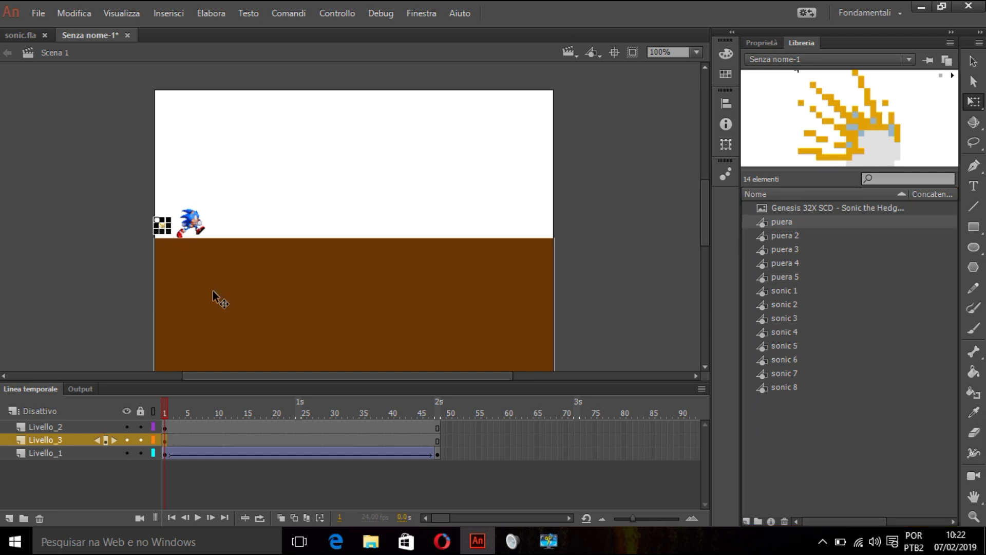
Step: At 400% zoom, move the puera dust puff against Sonic's rear shoe, resting on the ground's upper edge
left_click(697, 52)
left_click(681, 180)
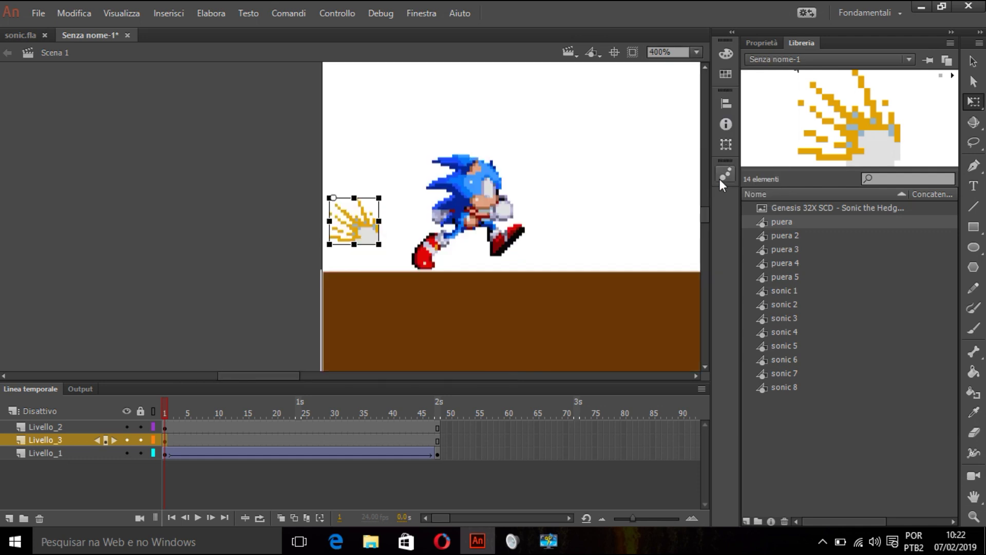
left_click_drag(368, 229, 400, 251)
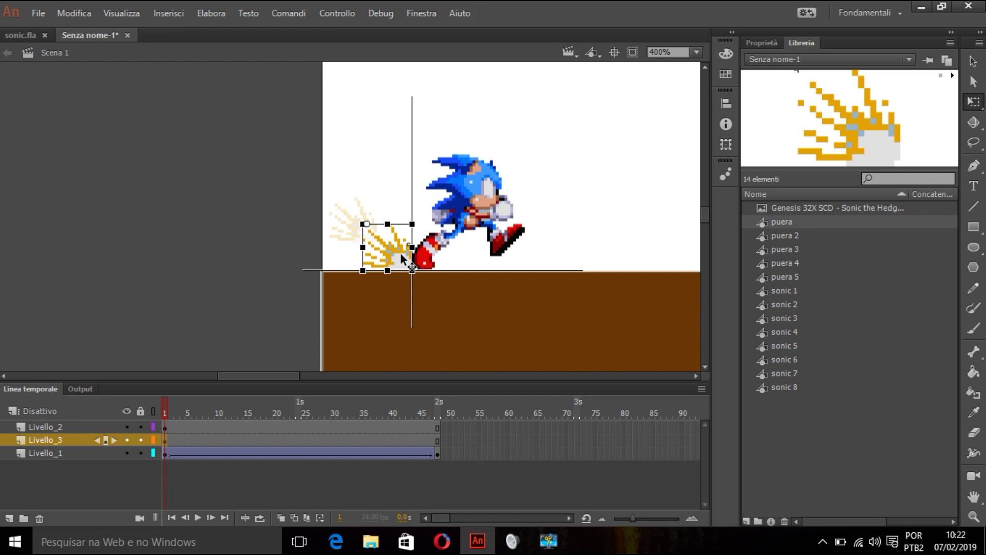
Step: Settle the dust puff directly behind Sonic's rear shoe, with its base on the ground's upper edge
left_click_drag(399, 252, 399, 252)
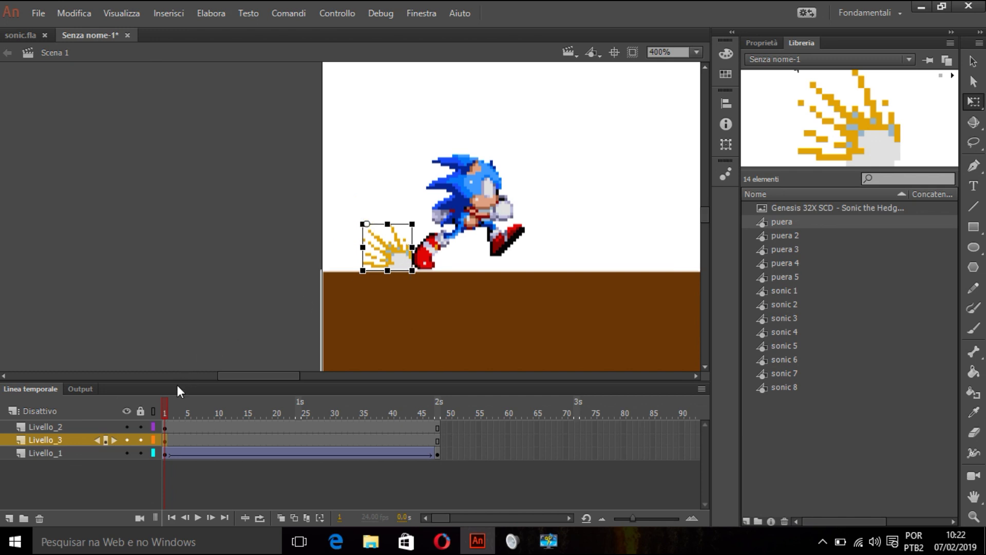
left_click_drag(166, 403, 214, 402)
left_click(212, 441)
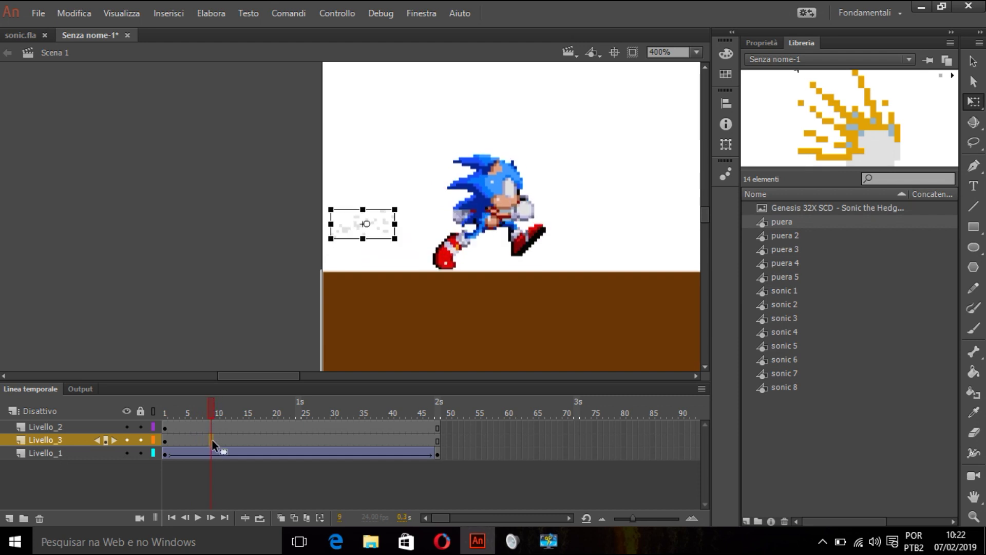
key("F7")
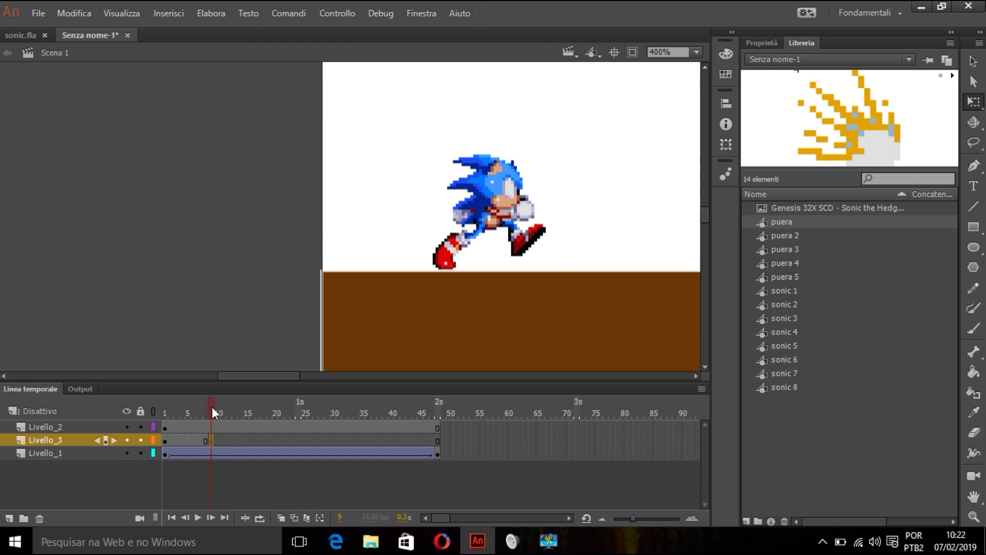
key("ctrl+z")
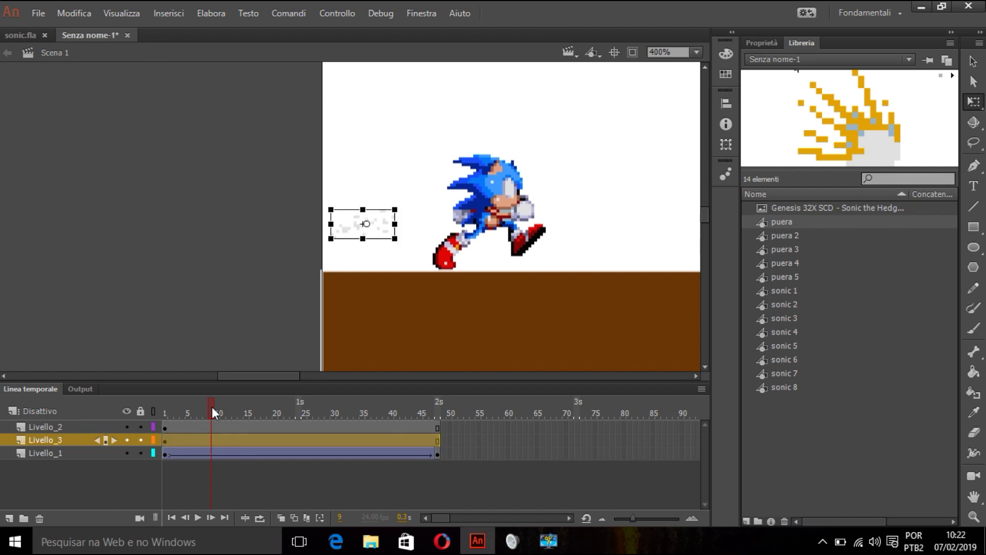
left_click(214, 406)
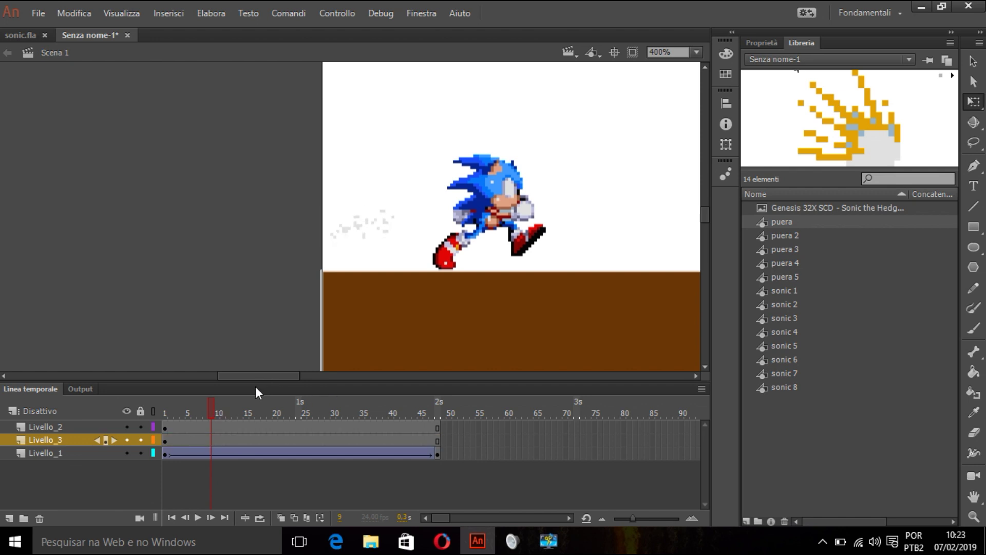
Step: Insert a keyframe at frame 48 of Livello_3 and move the dust puff just behind Sonic at the stage's right edge
left_click(165, 436)
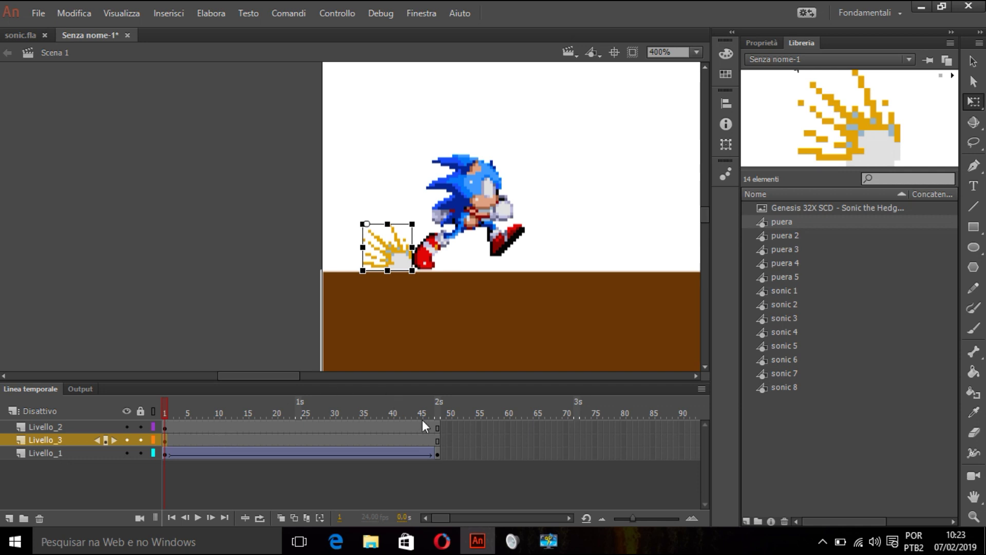
left_click(436, 436)
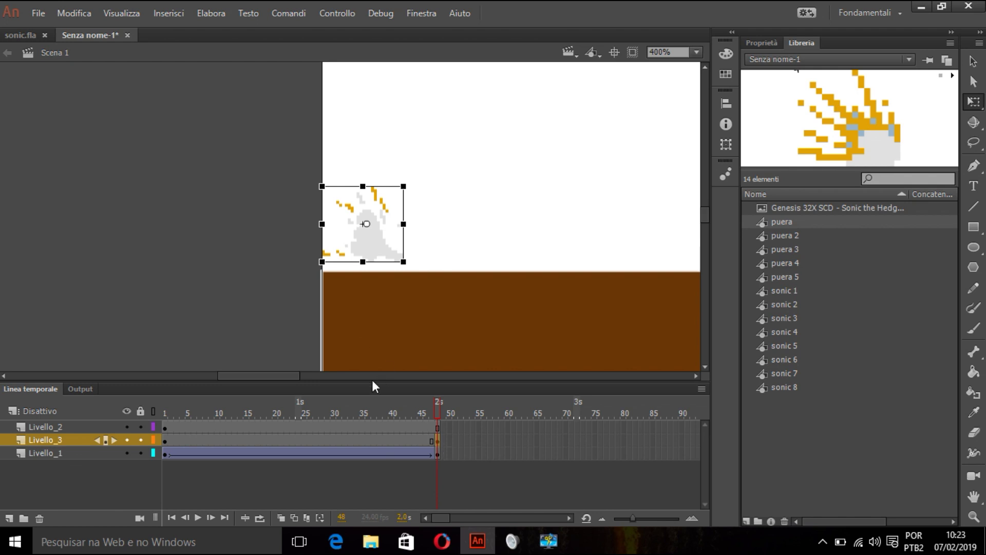
left_click(697, 52)
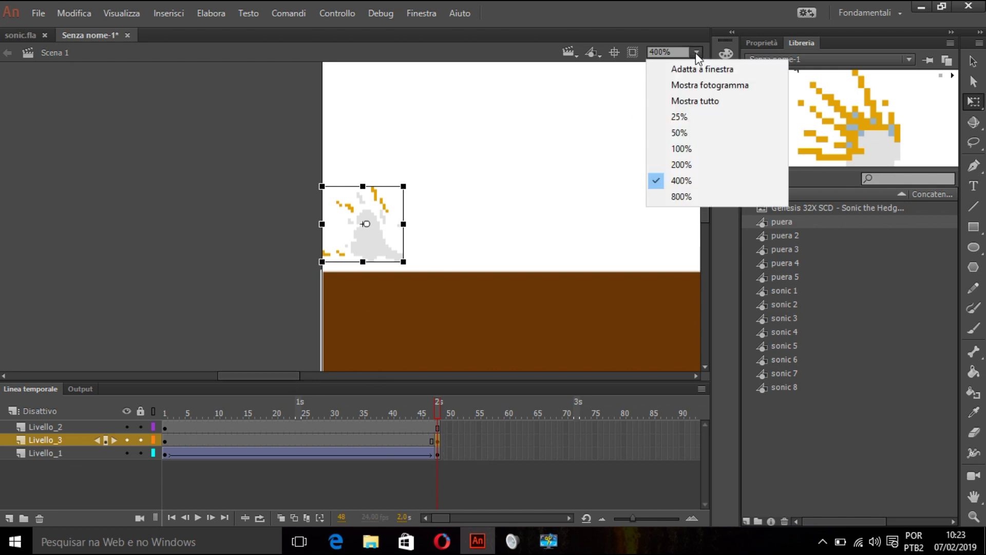
left_click(707, 102)
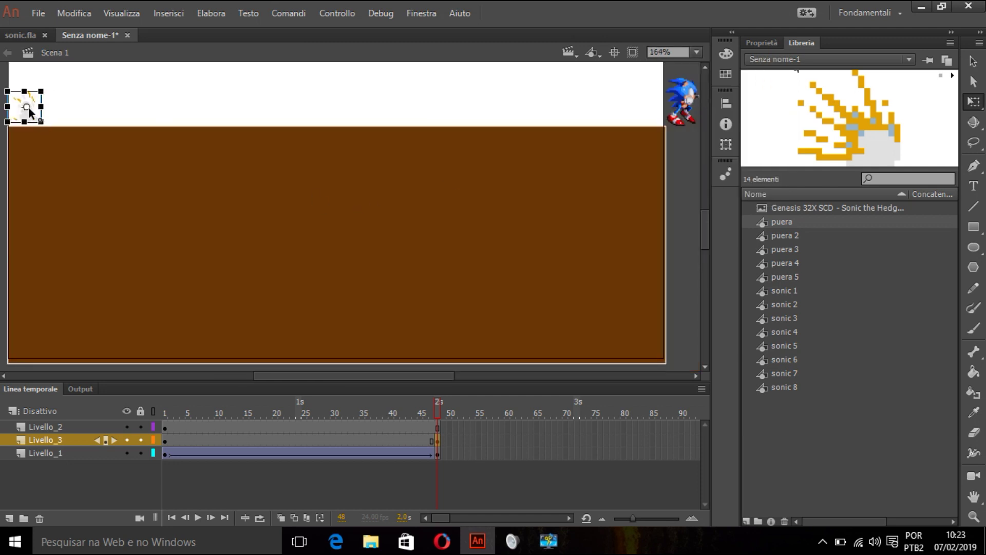
left_click_drag(30, 111, 662, 119)
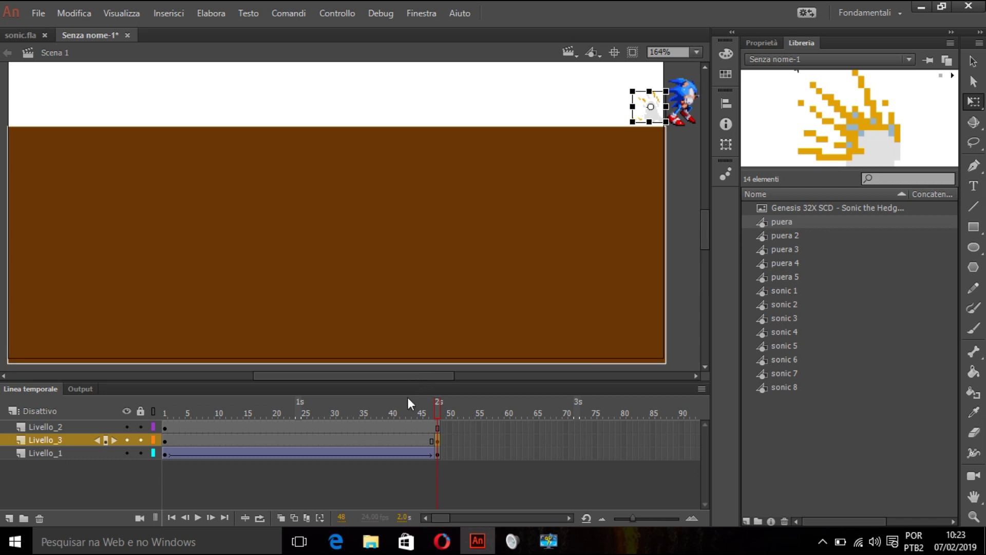
Step: Create a classic tween on Livello_3 between frames 1 and 48, and scrub back to frame 1 to check it
left_click(343, 442)
right_click(343, 442)
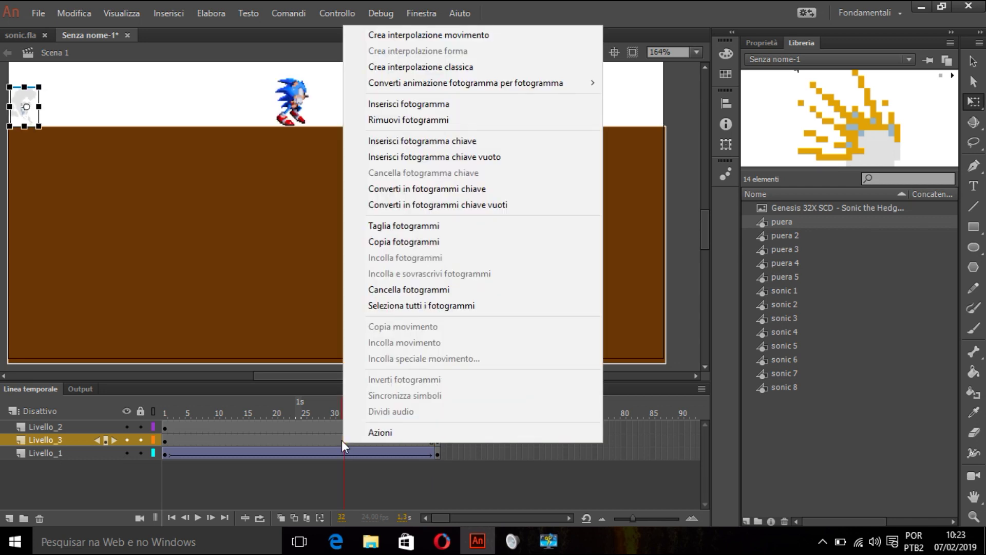
left_click(382, 67)
left_click_drag(341, 405, 156, 418)
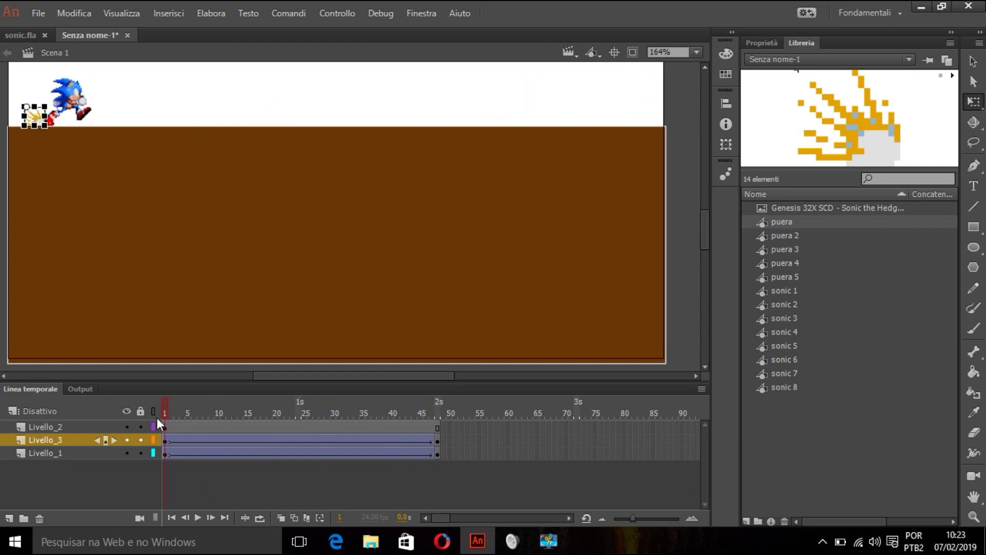
Step: Examine the custom ease curve of Sonic's tween on Livello_1, including its start handle, without changing it
left_click(165, 454)
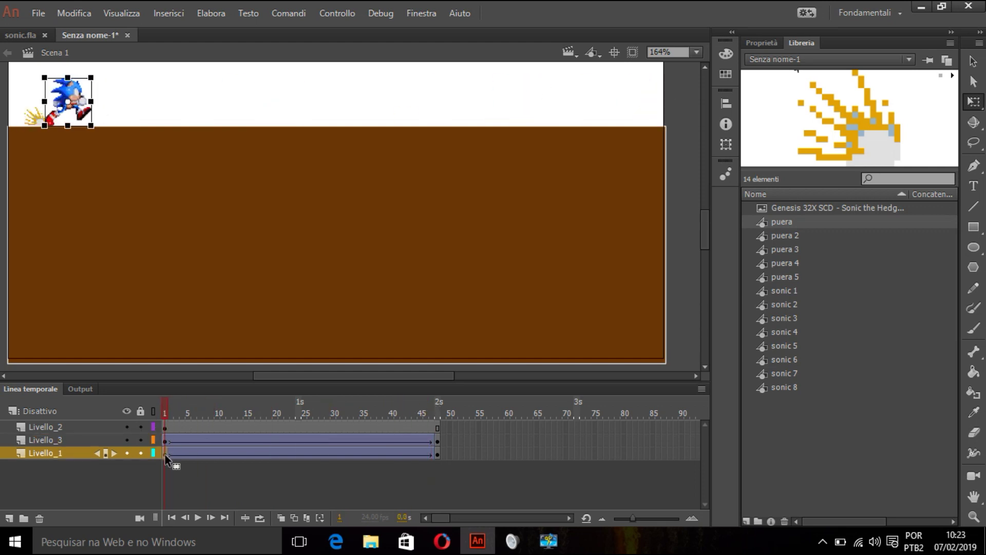
left_click(763, 44)
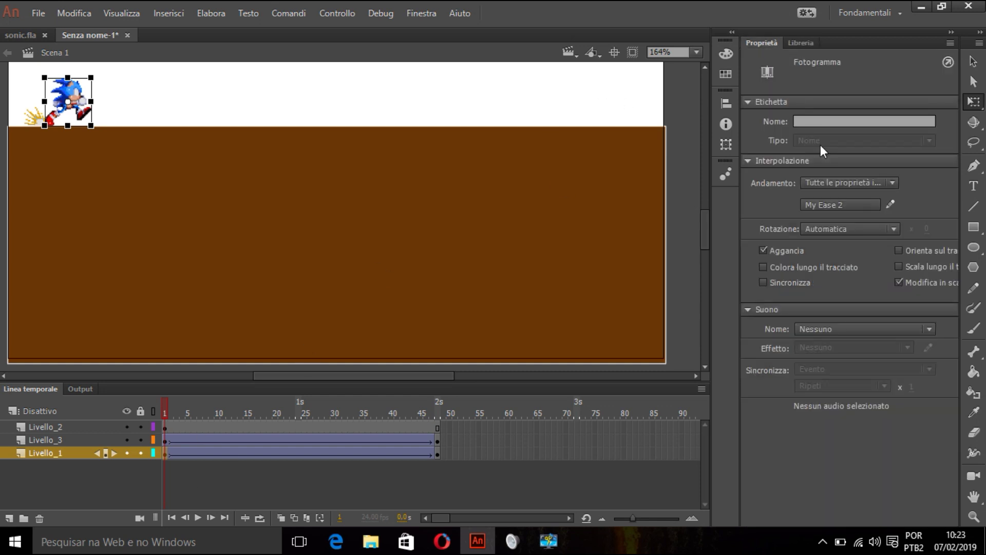
left_click(890, 204)
left_click(321, 366)
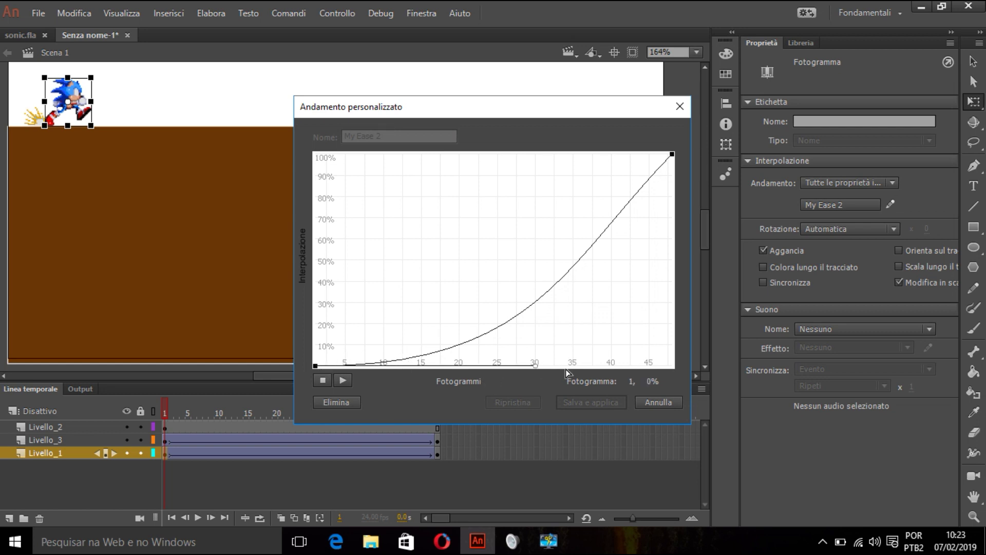
left_click(659, 400)
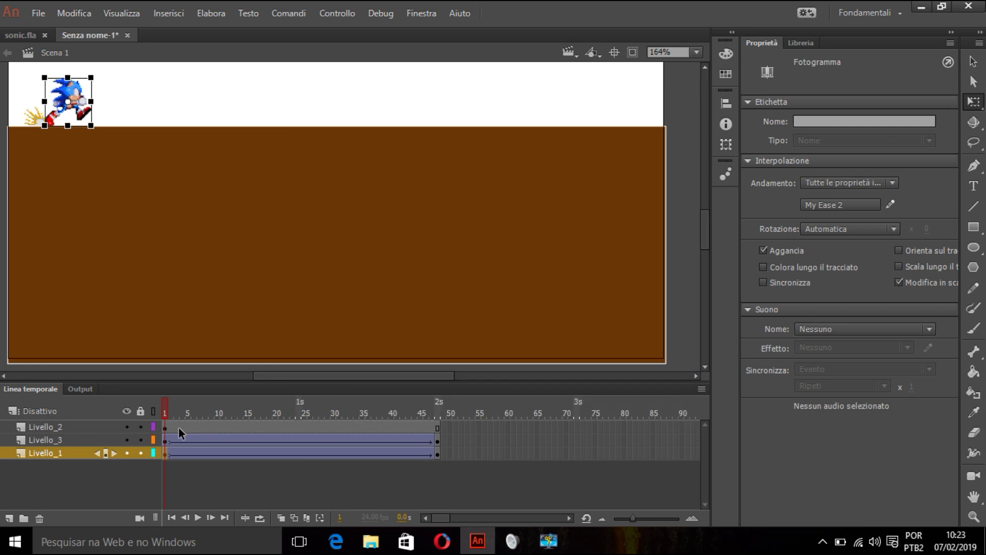
Step: Give Livello_3's tween a custom ease with the start handle flat at 0% out to frame 30, and scrub through the motion
left_click(165, 441)
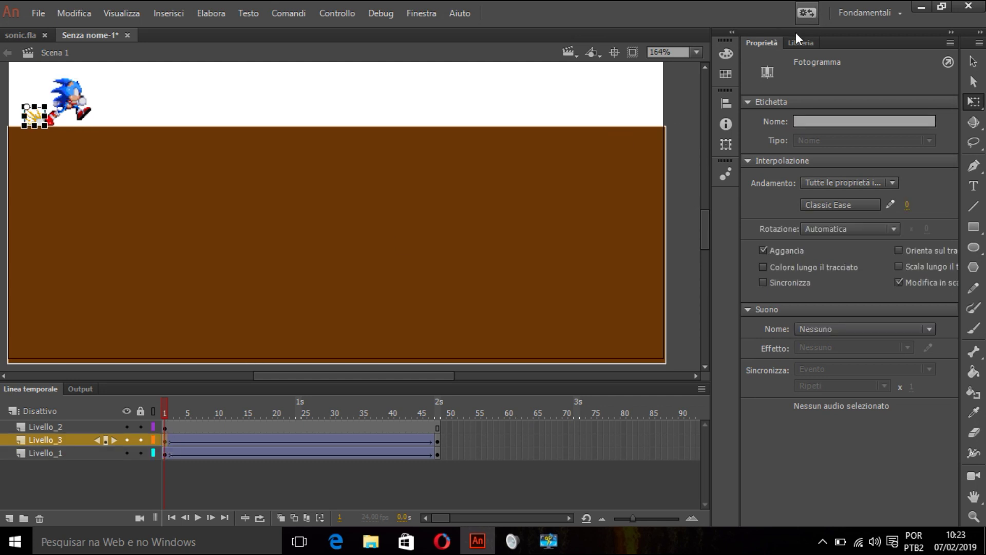
left_click(890, 205)
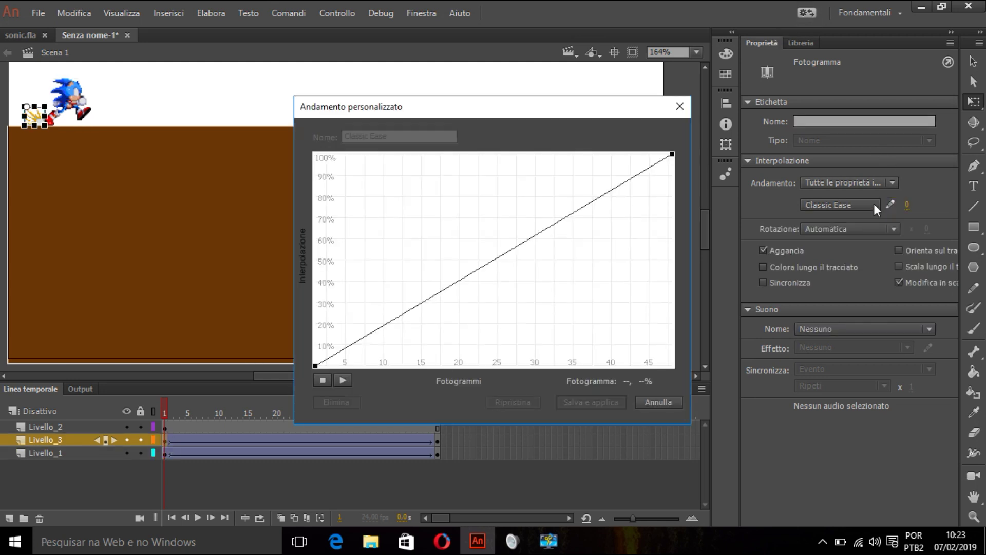
left_click(316, 366)
left_click_drag(436, 296, 535, 367)
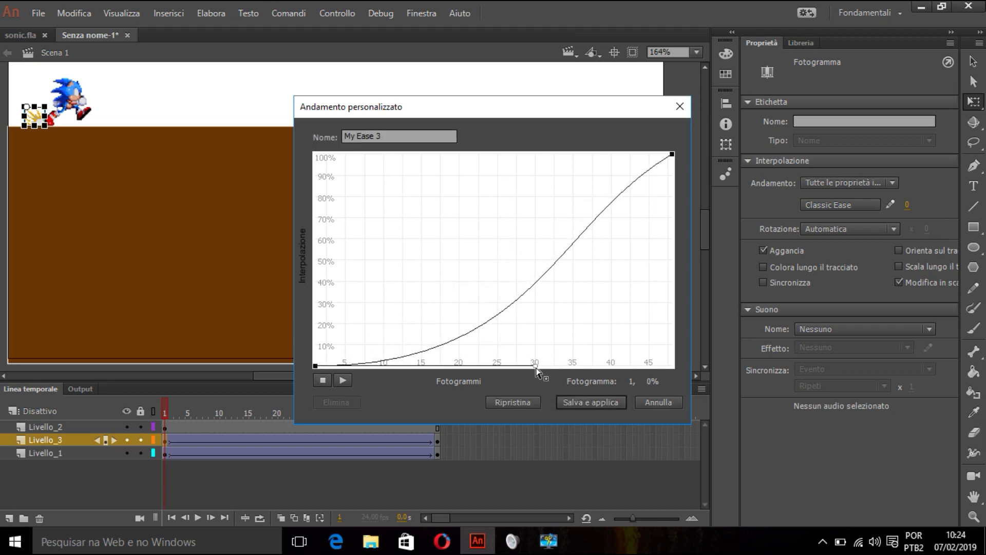
left_click(574, 403)
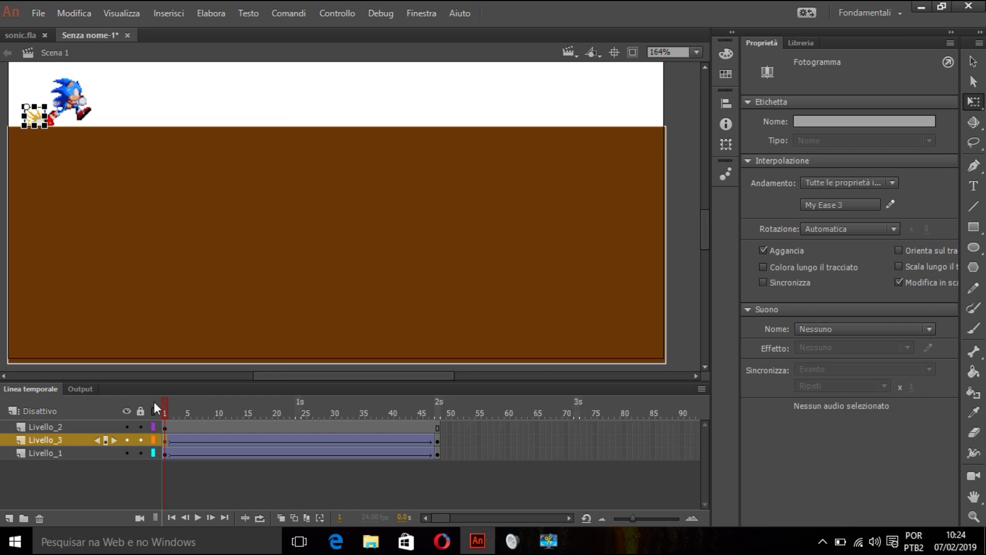
left_click_drag(165, 408, 260, 419)
left_click_drag(290, 425, 154, 420)
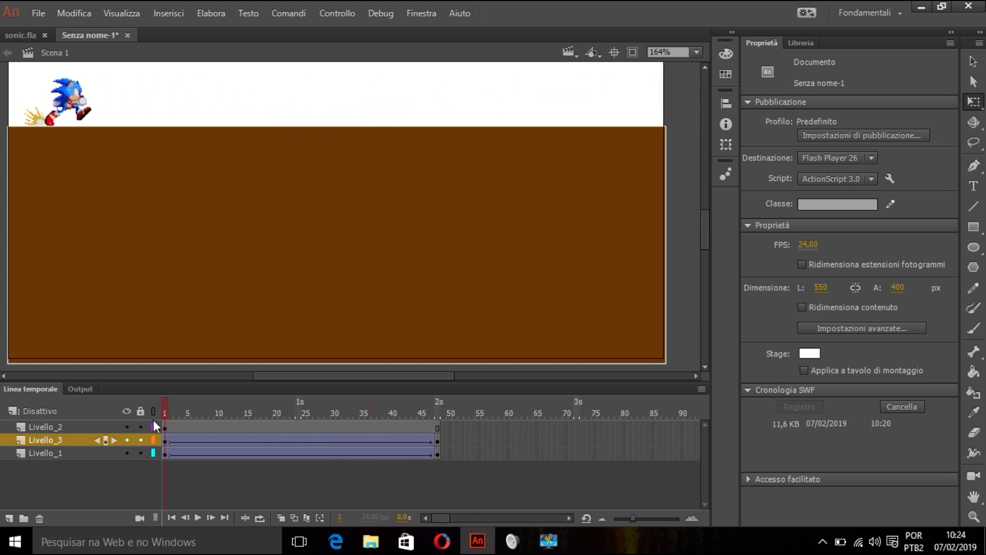
Step: Set the end handle of Livello_1's ease curve to about frame 30 at 50%, and apply the new curve
left_click(164, 454)
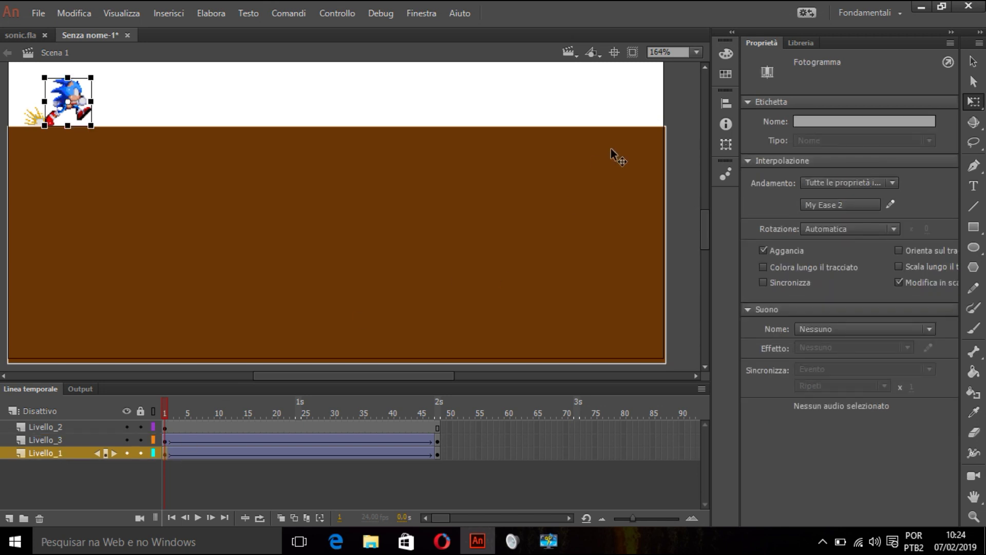
left_click(891, 205)
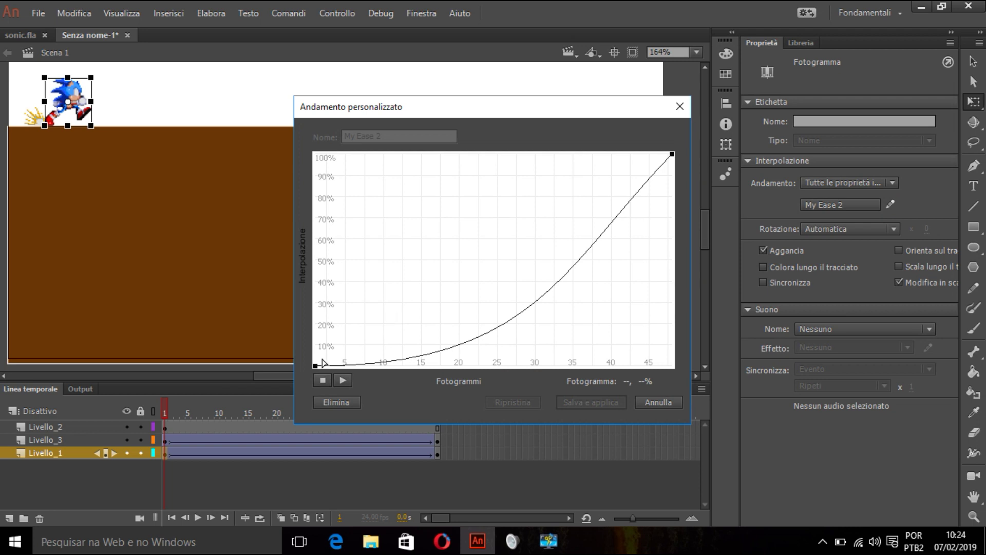
left_click_drag(672, 154, 566, 264)
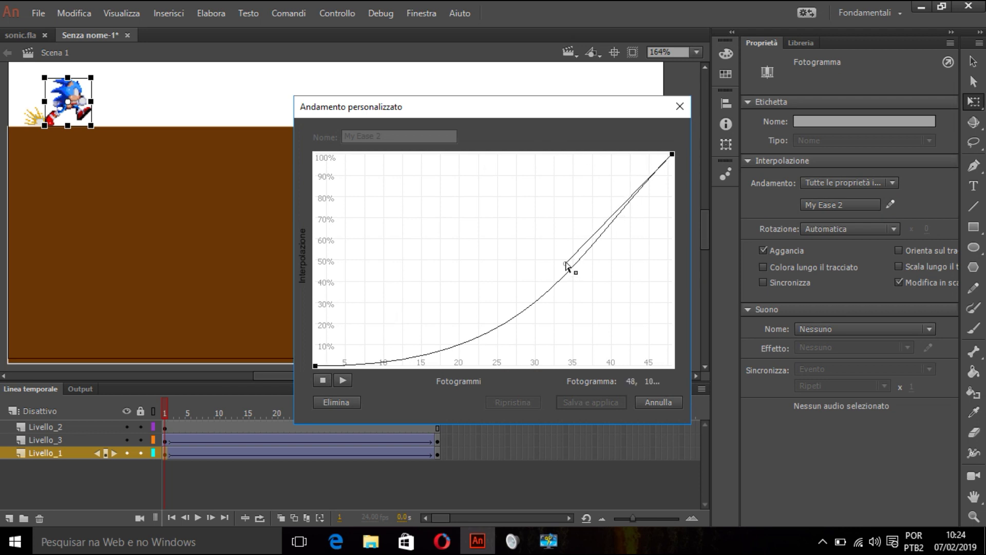
left_click_drag(566, 263, 537, 262)
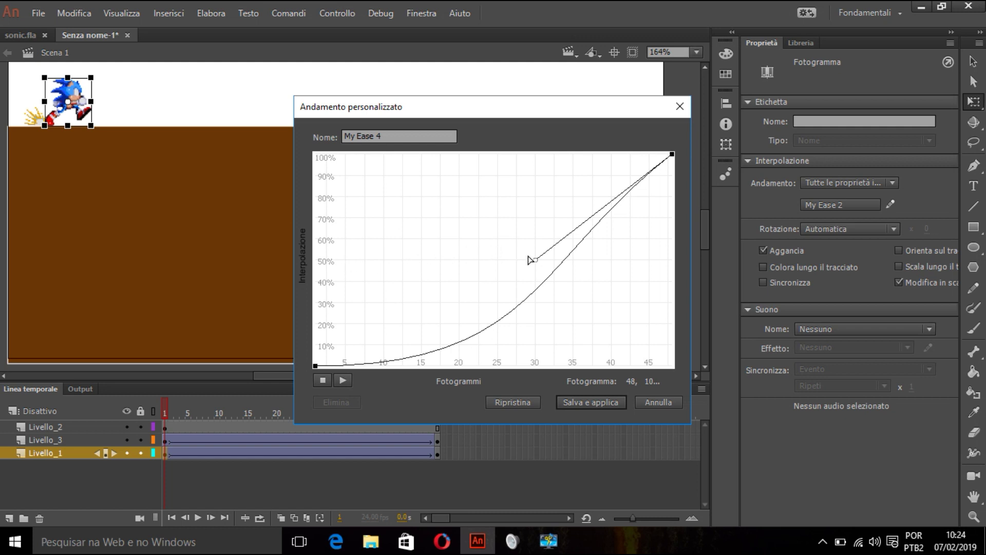
left_click(582, 402)
Step: Match Livello_3's ease curve to Sonic's by setting its end handle to about frame 30 at 50% and applying it
left_click(164, 438)
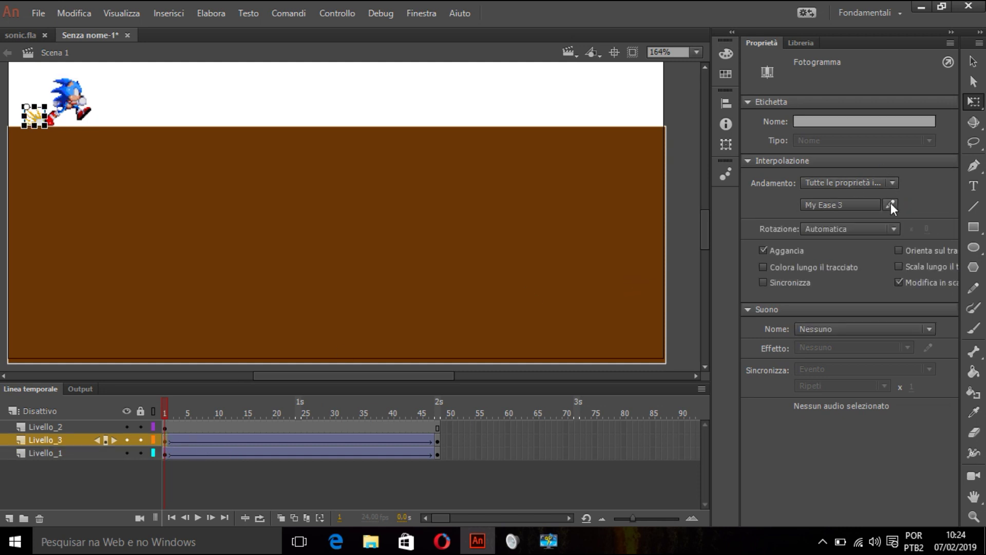
left_click(891, 206)
left_click(672, 155)
left_click_drag(554, 225, 536, 261)
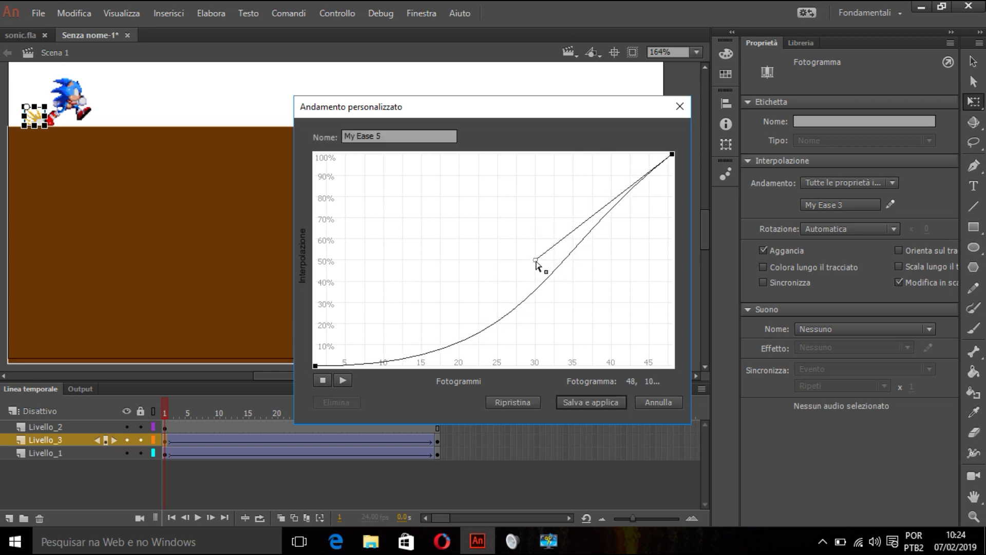
left_click(603, 402)
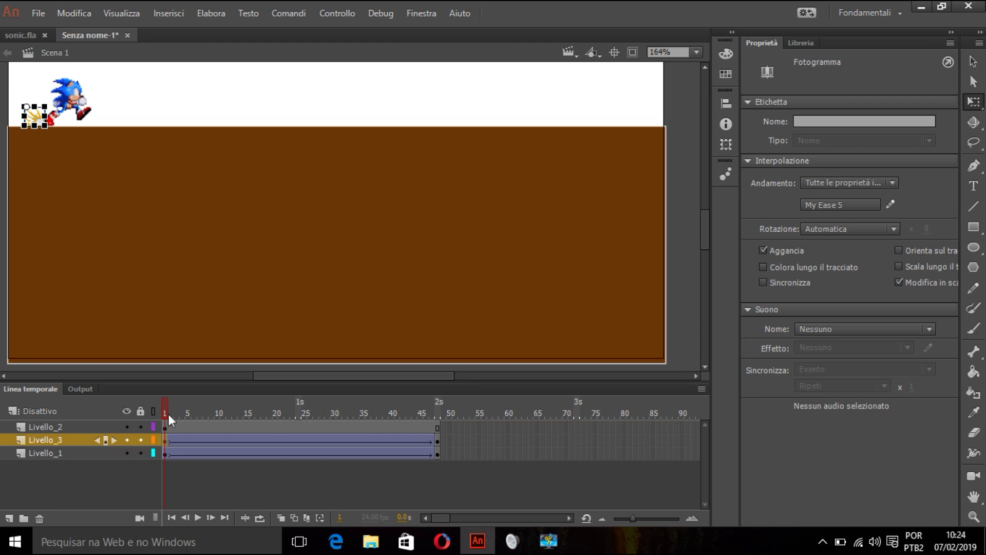
Step: Play the timeline from frame 1, test the movie in a maximized window, and close the preview
left_click_drag(165, 408, 133, 393)
key("Return")
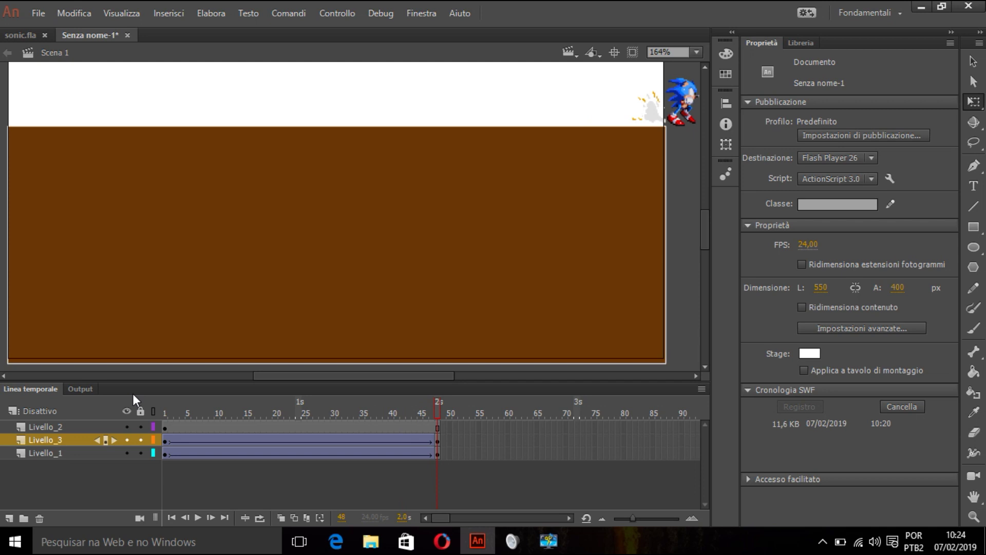
key("ctrl+Return")
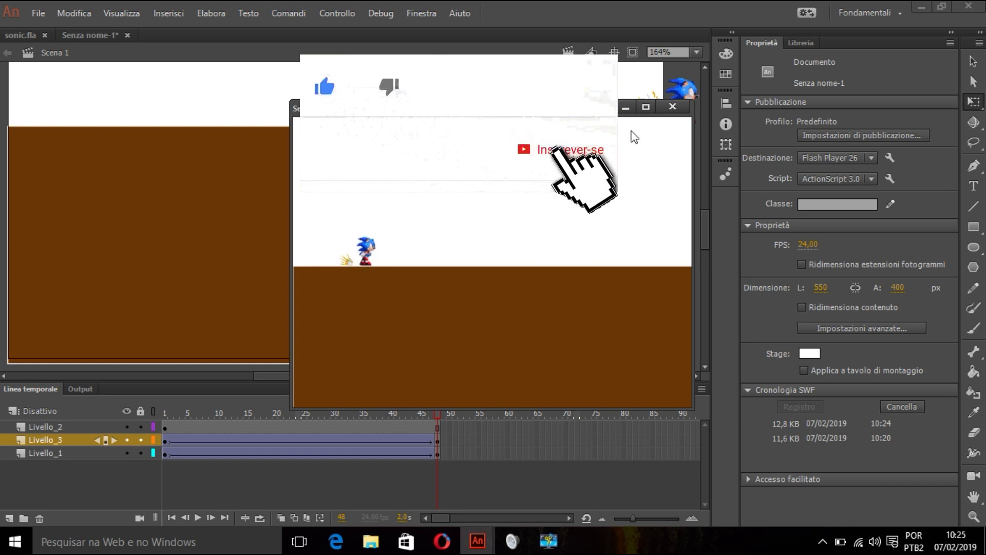
left_click(646, 107)
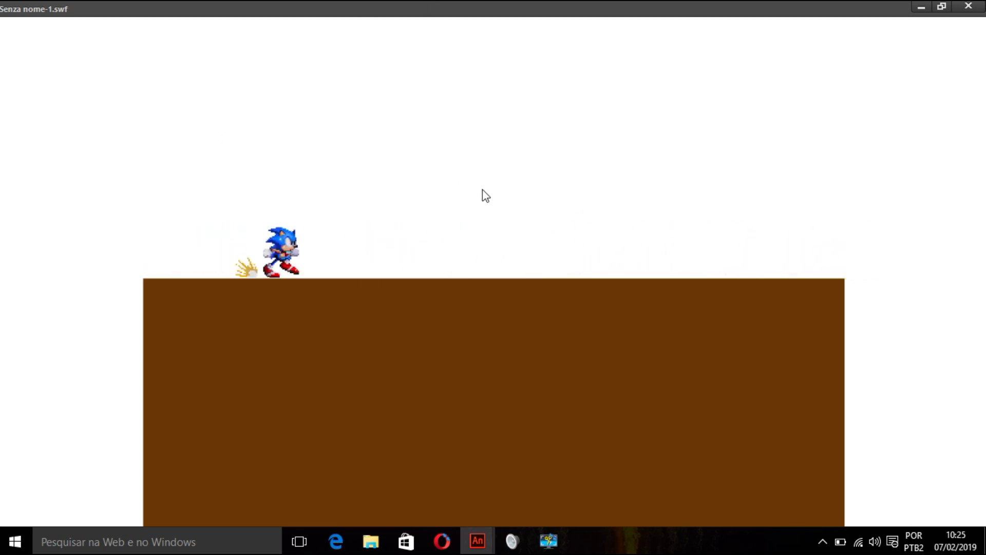
left_click(969, 8)
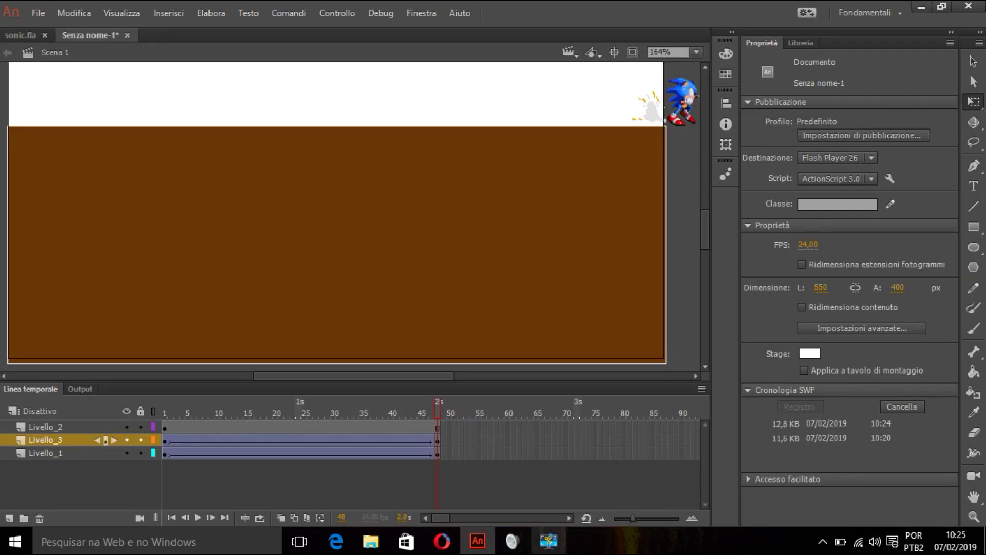
left_click(549, 541)
left_click(938, 499)
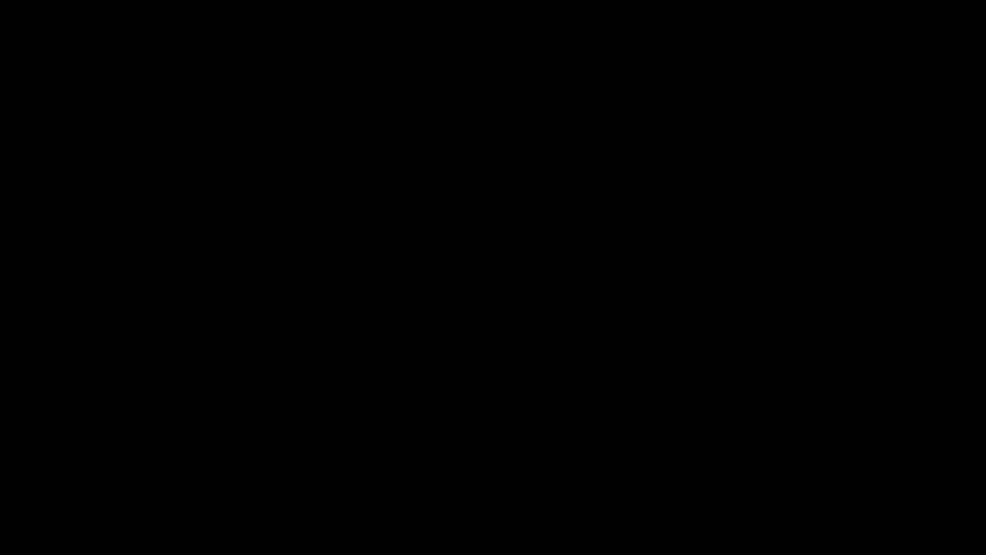